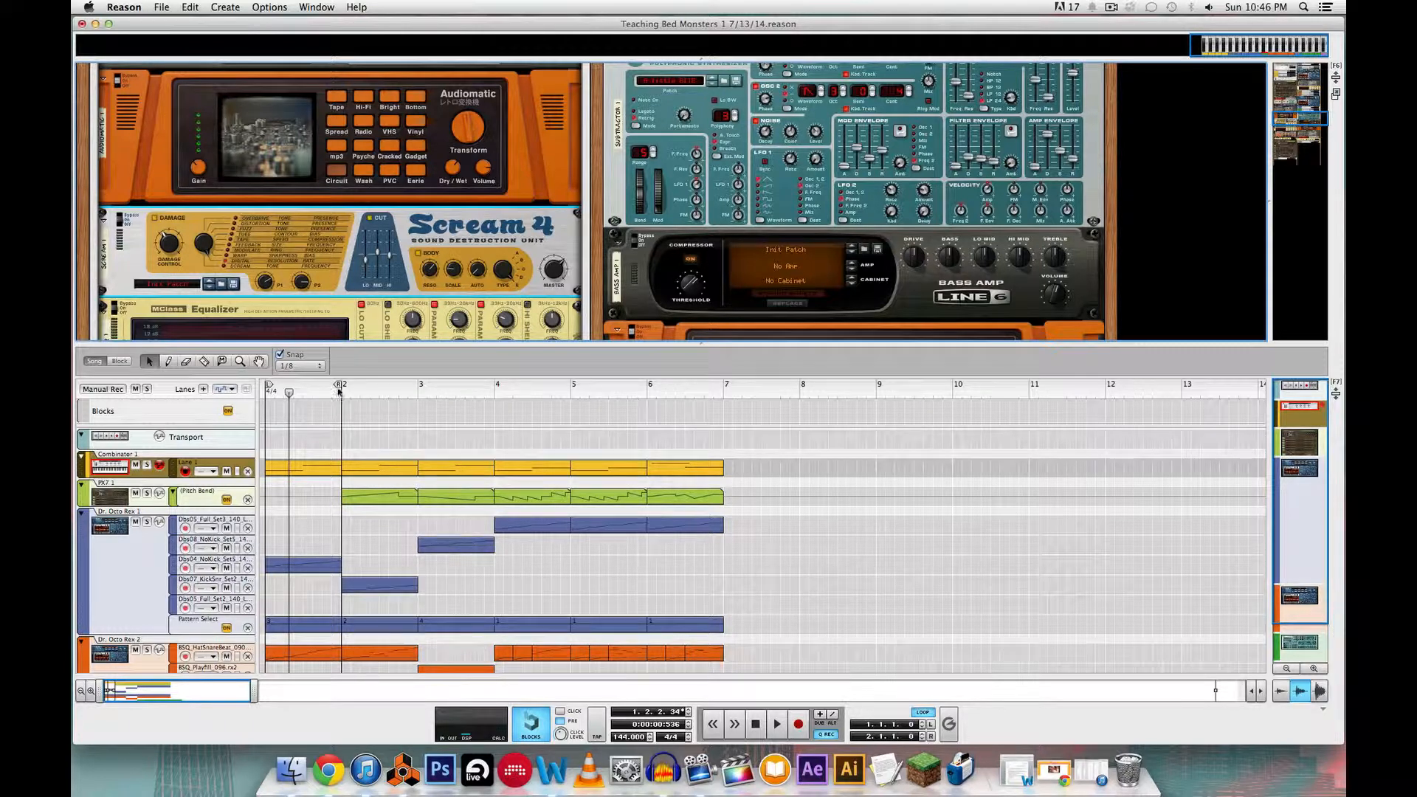
Extend the loop's end to bar 7 and hide the insert FX section of the Dr. Octo Rex 1 mix channel
left_click_drag(339, 392, 723, 402)
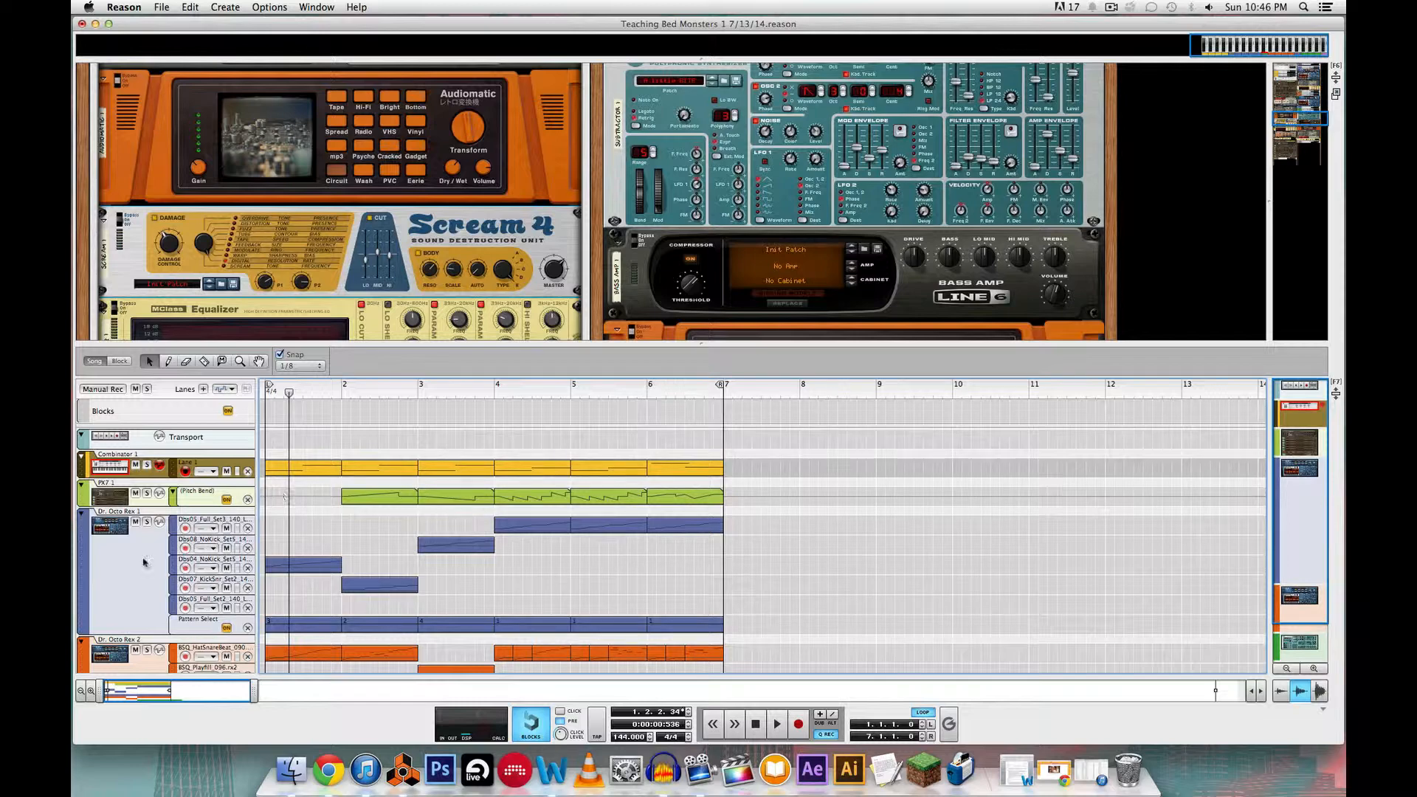
left_click(105, 589)
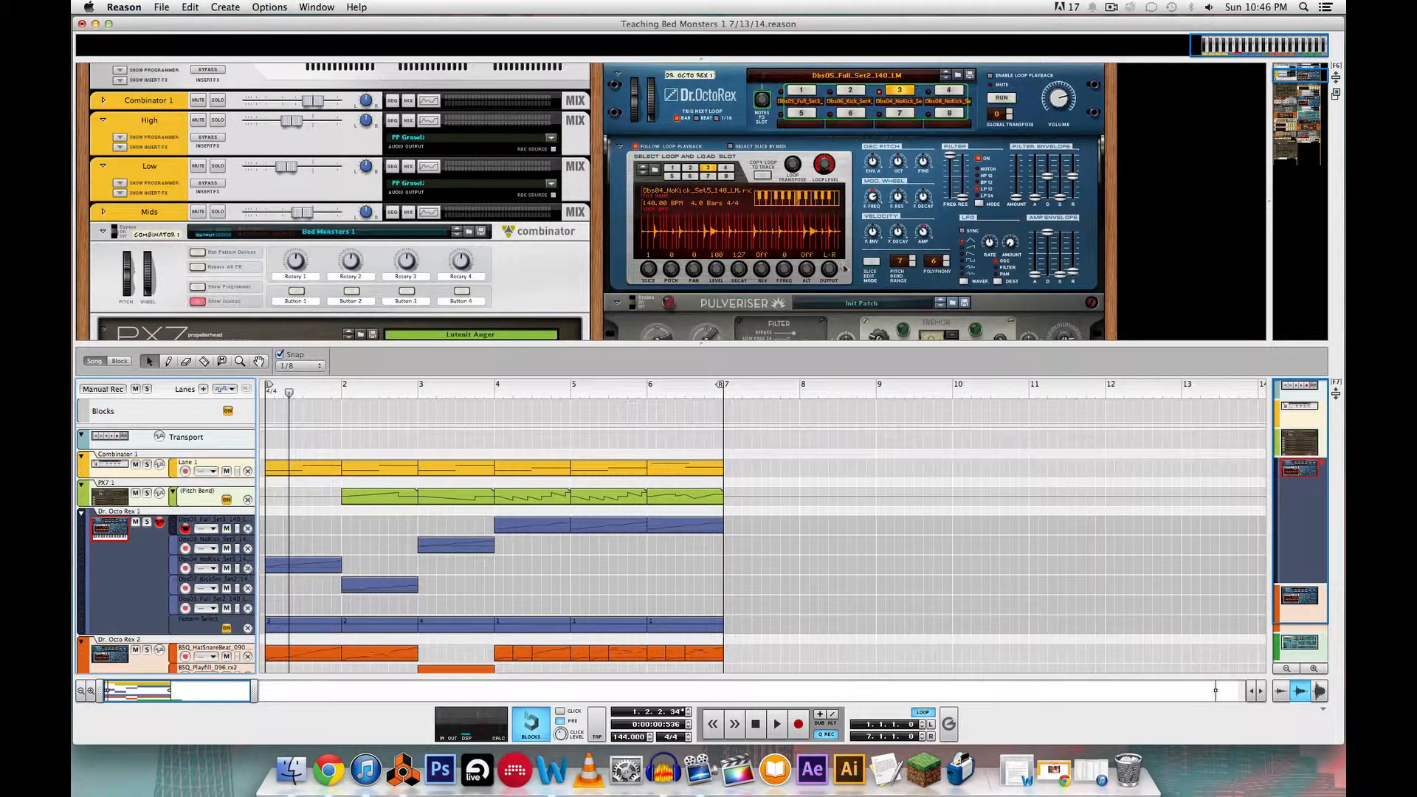
scroll(845, 269, "down", 5)
scroll(844, 269, "down", 3)
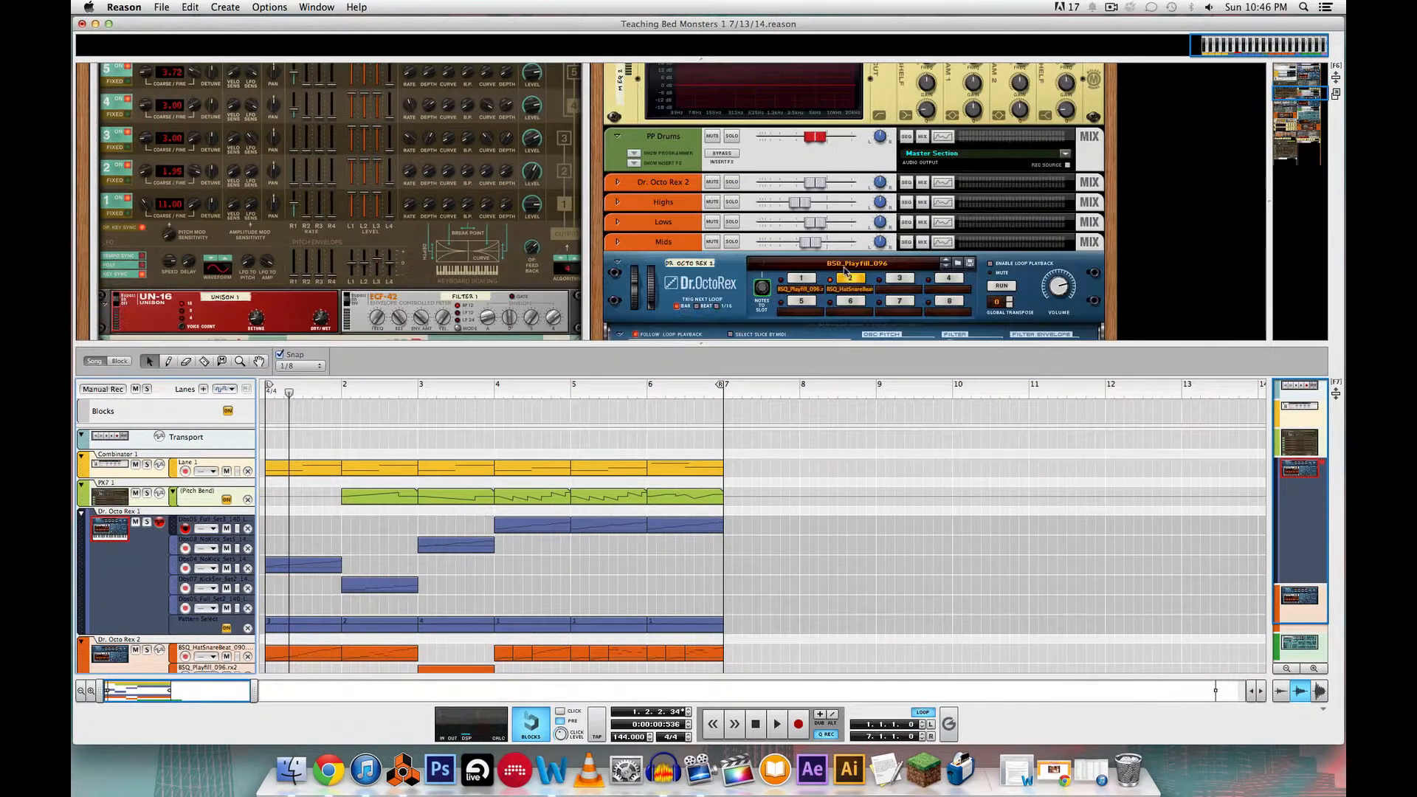
scroll(845, 271, "down", 1)
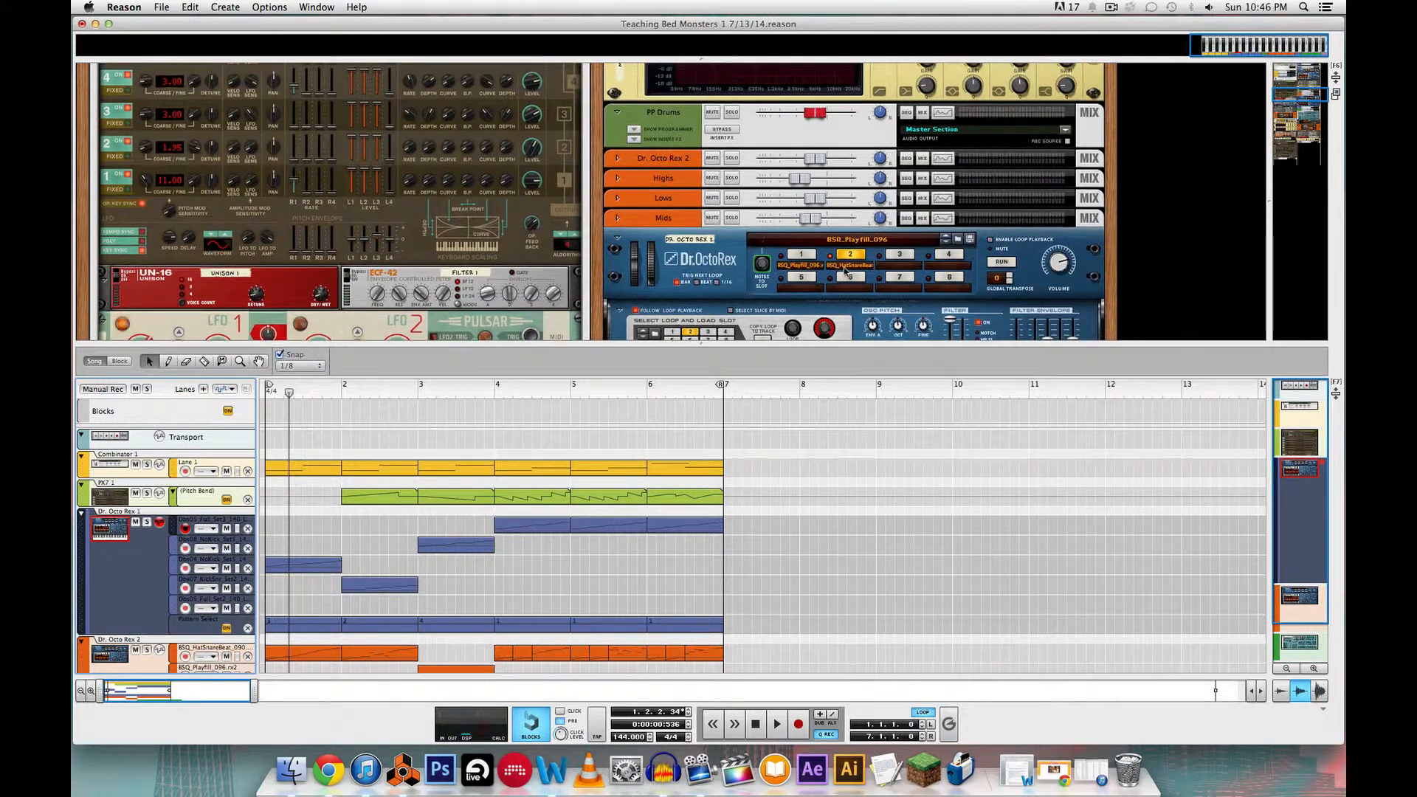
scroll(845, 271, "up", 8)
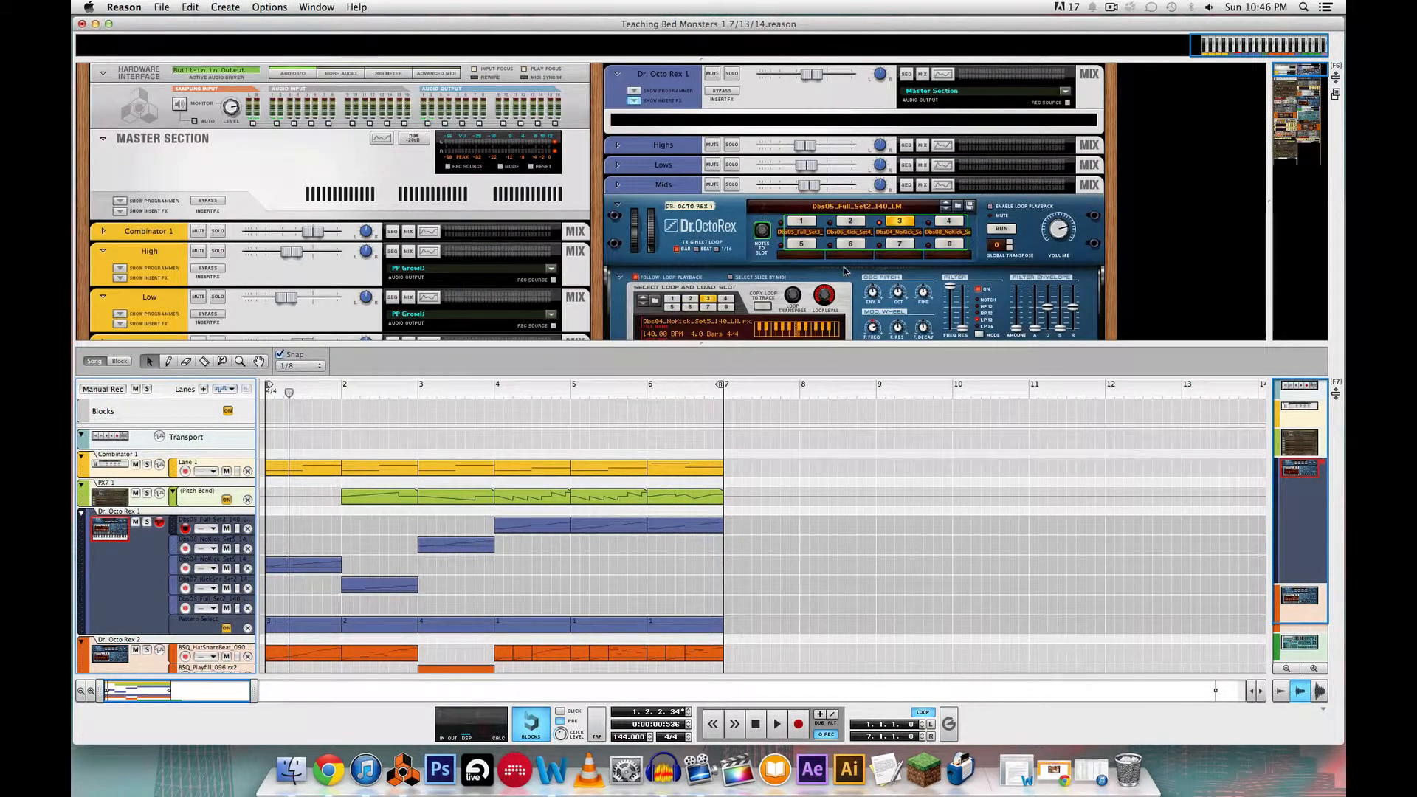
left_click(634, 100)
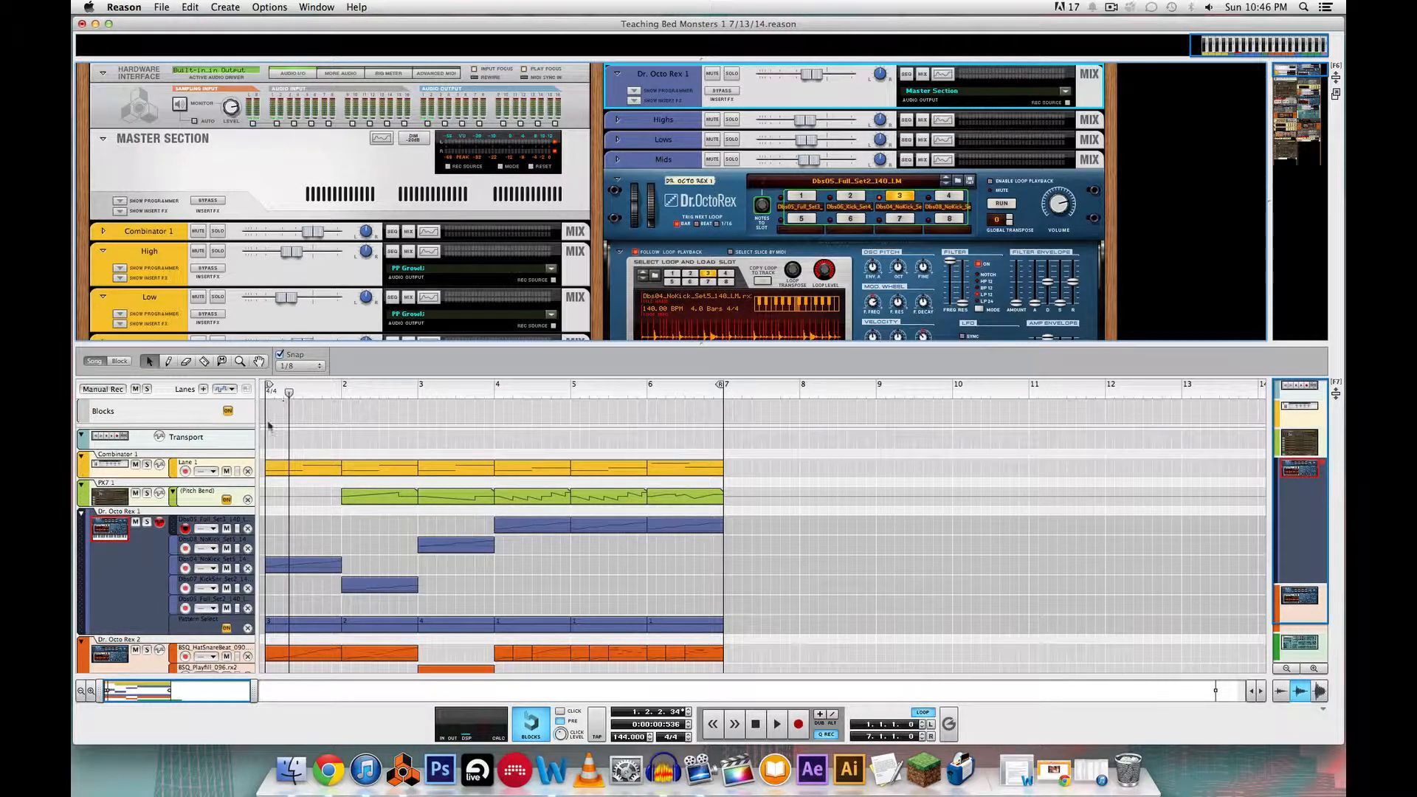
Return the playhead to the beginning of the song and start playback
left_click_drag(290, 392, 230, 400)
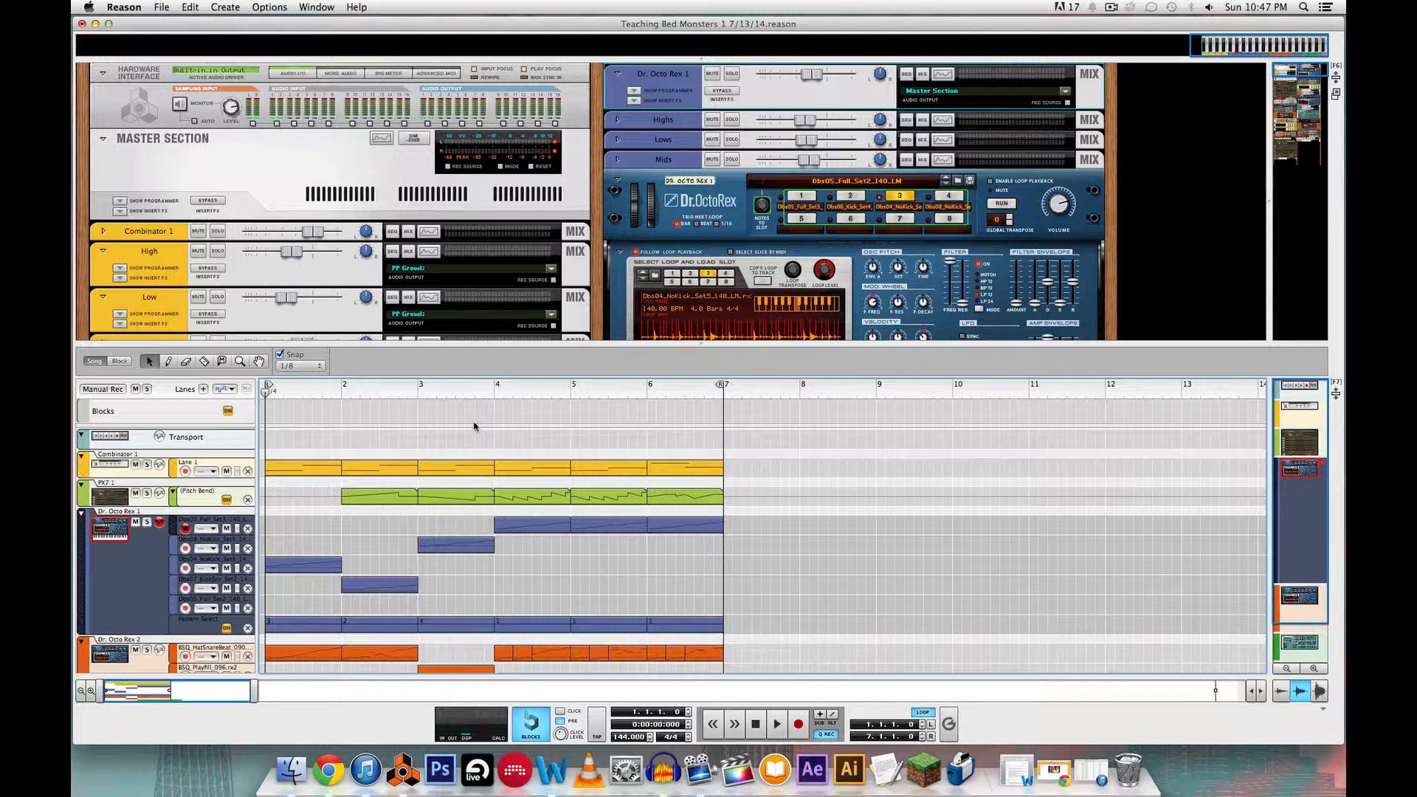
key("space")
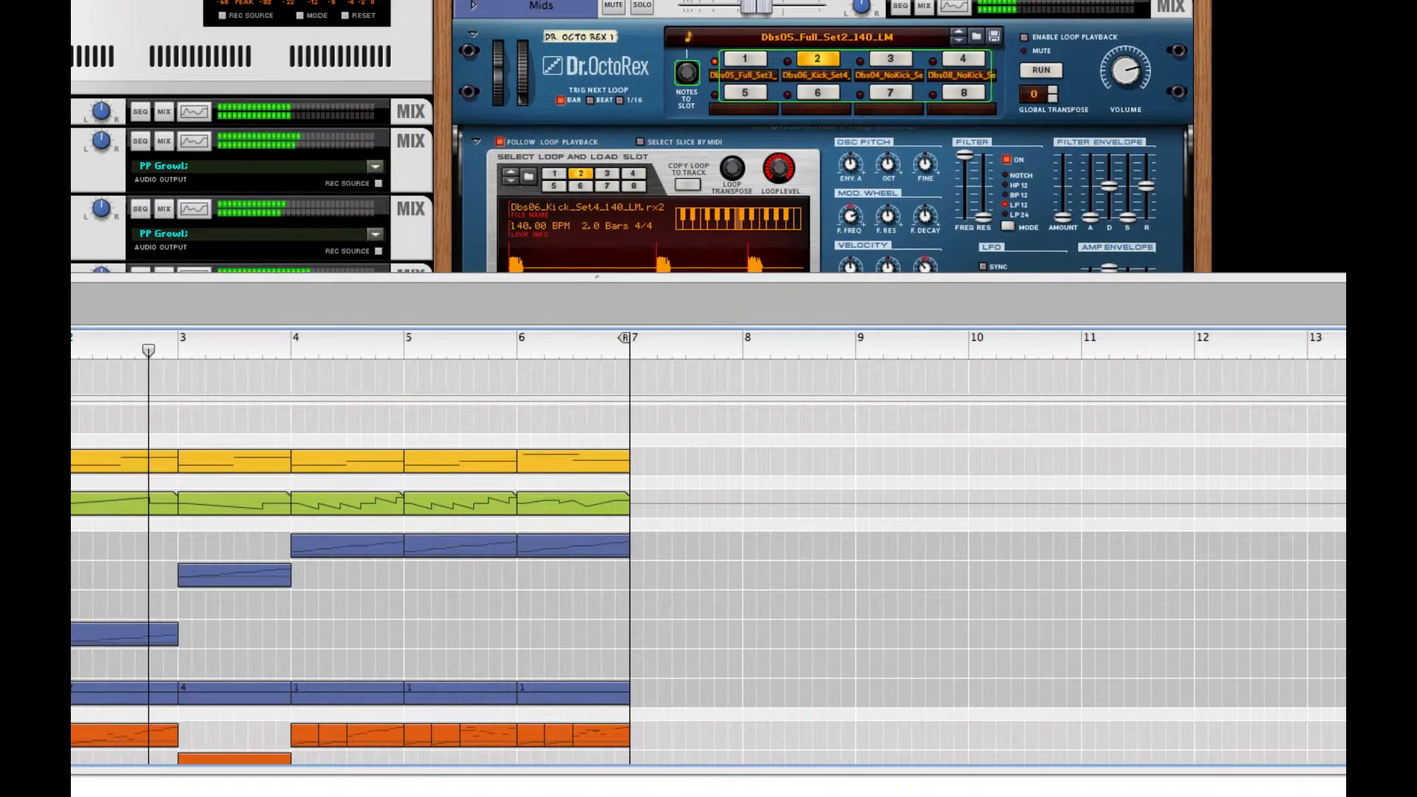
Reveal the main mixer's faders and mute the Dr. Octo Rex 1, PP Drums and blue Highs, Lows and Mids channels
left_click_drag(585, 0, 585, 452)
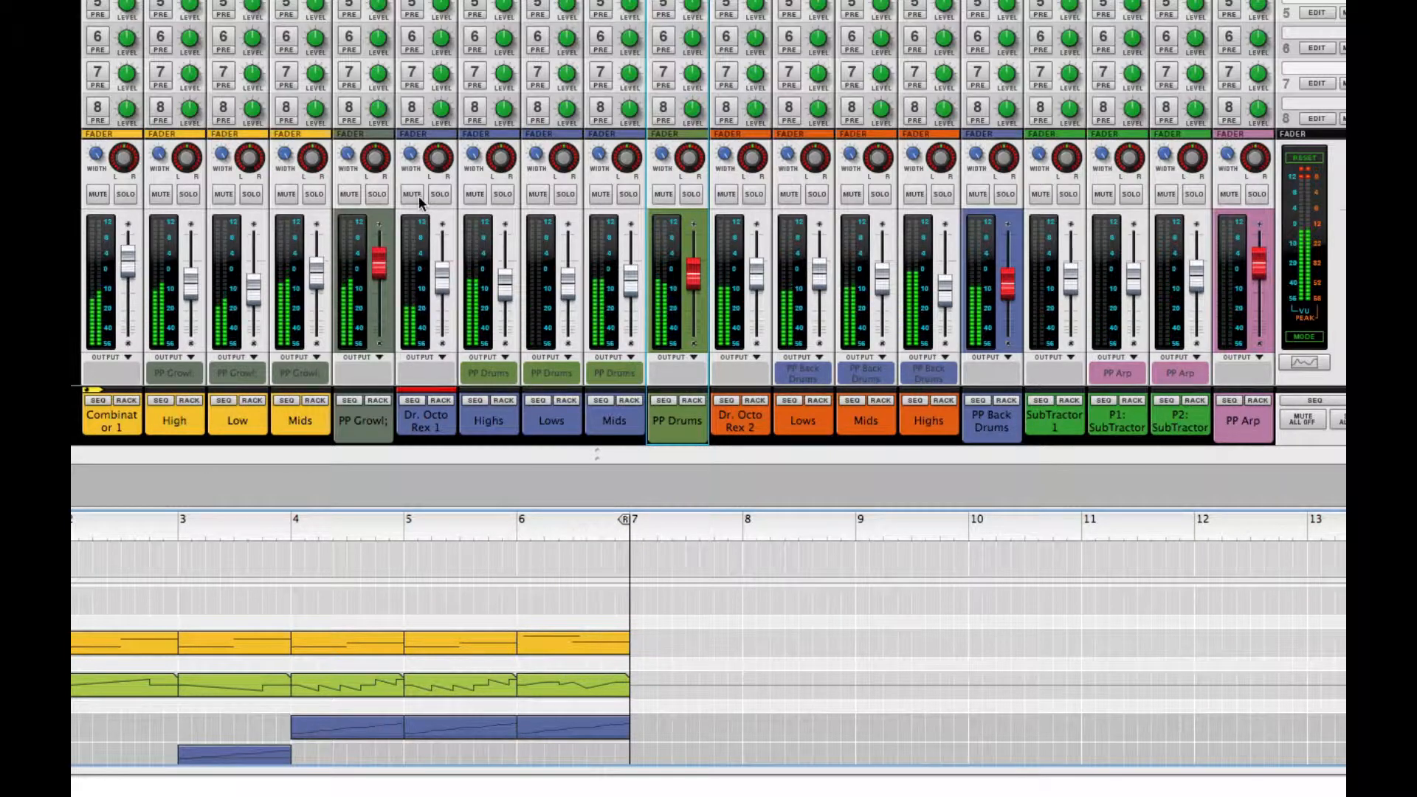
left_click(475, 195)
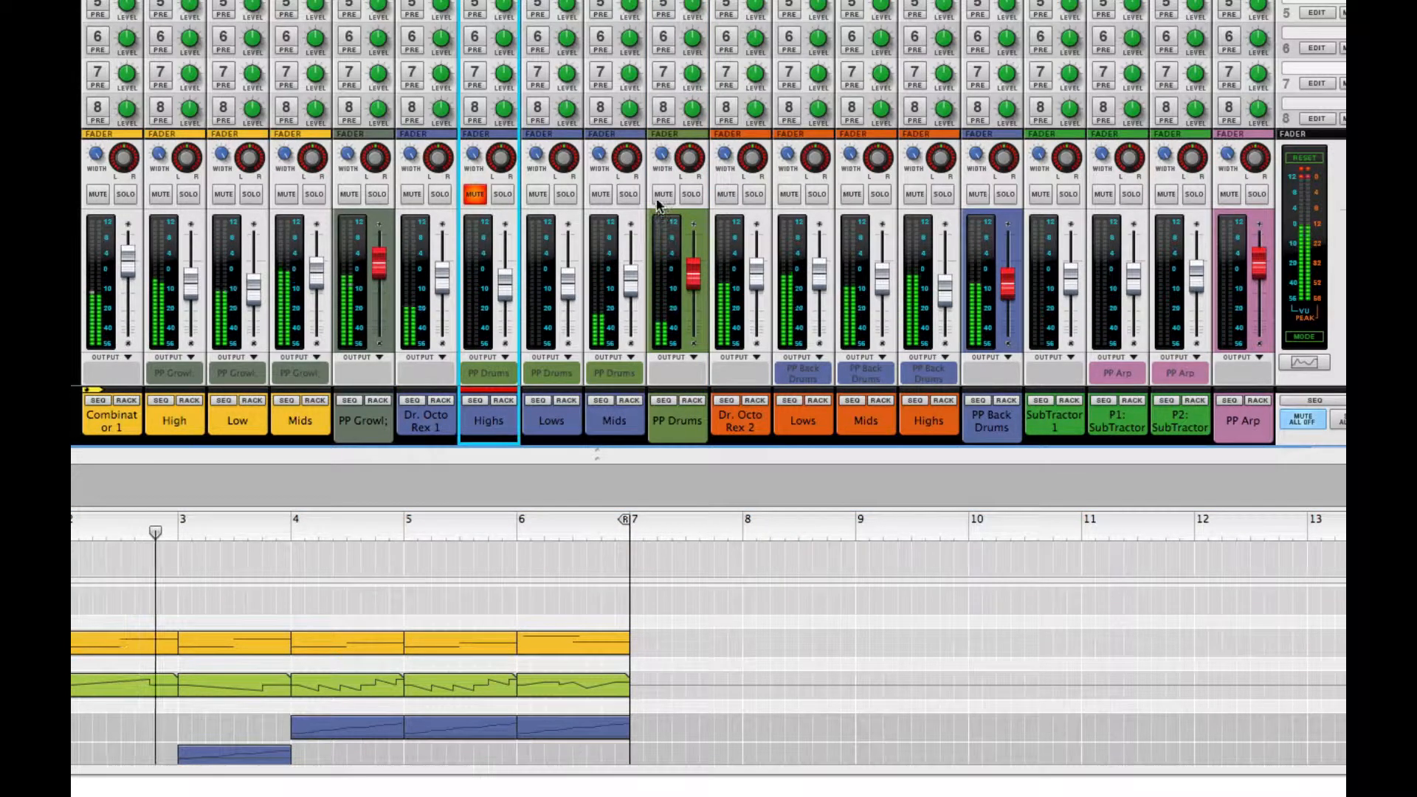
left_click(412, 196)
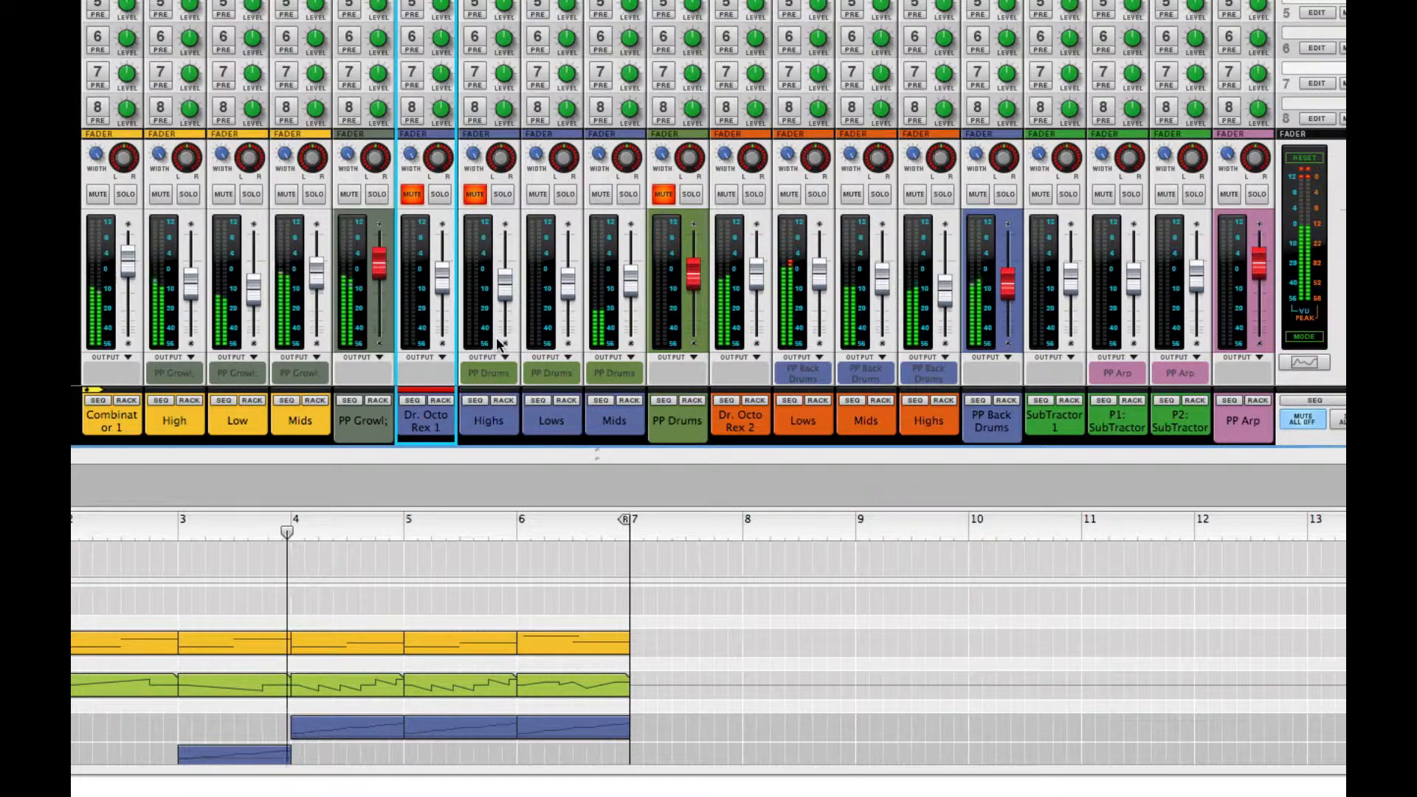
left_click(537, 195)
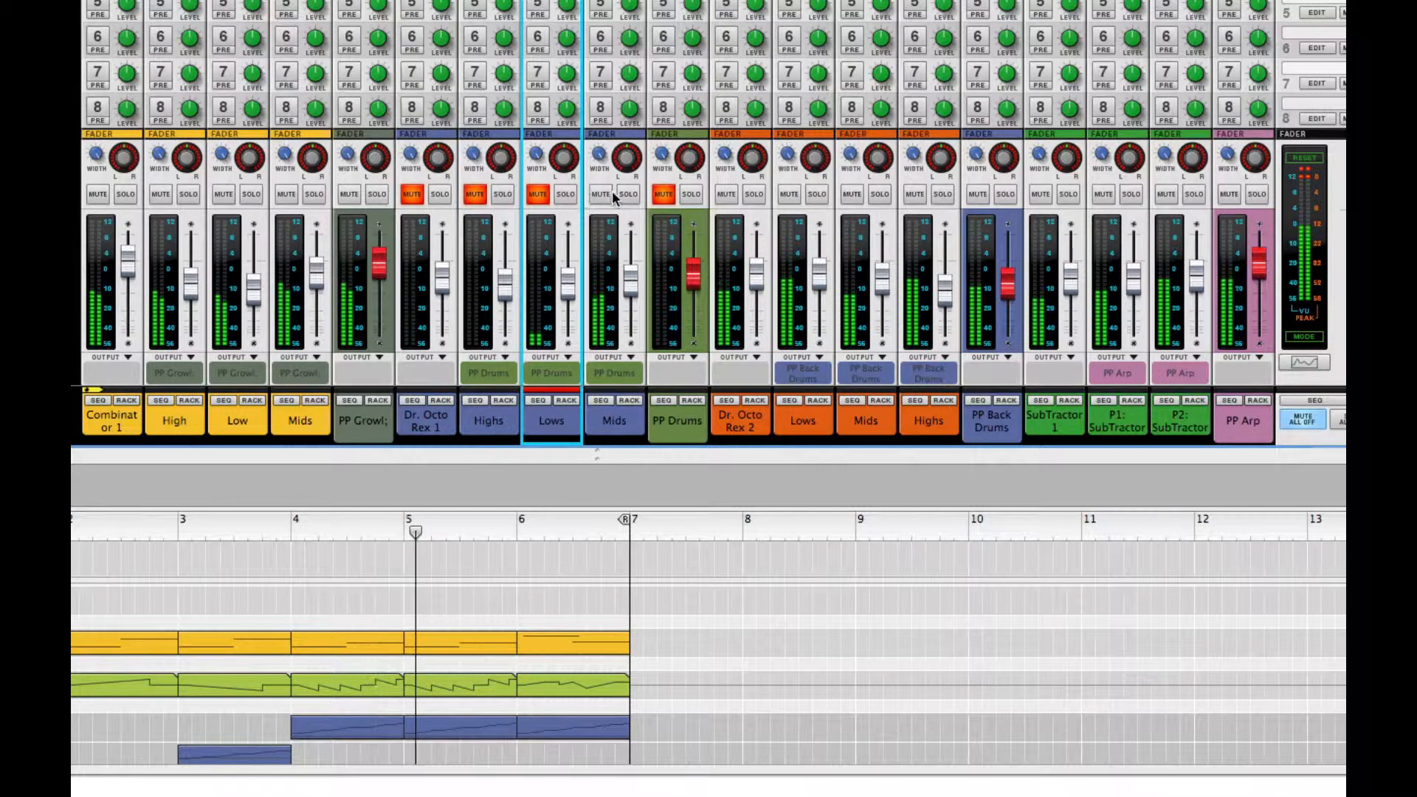
left_click(600, 195)
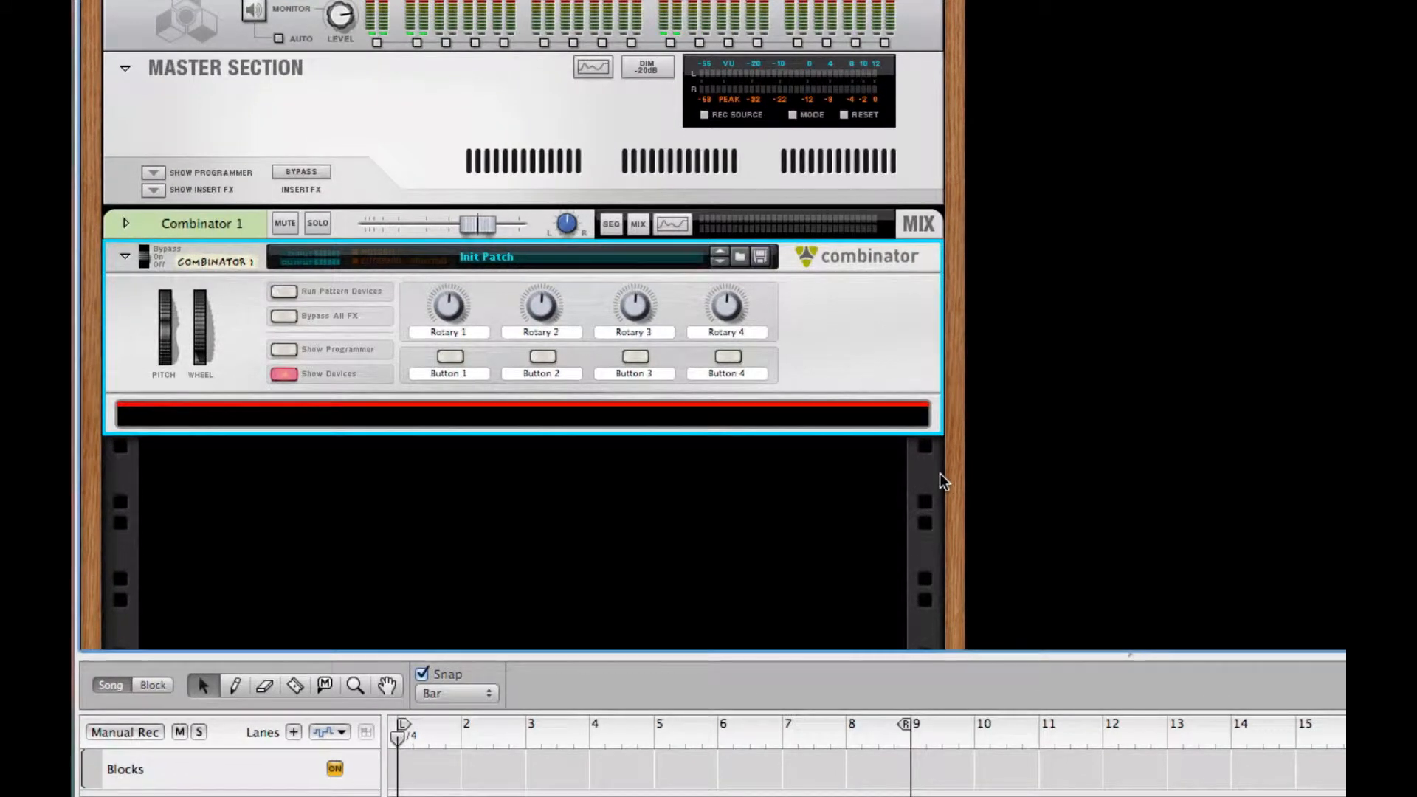
Create a PX7 FM Synthesizer inside the empty Combinator
right_click(900, 411)
mouse_move(1124, 625)
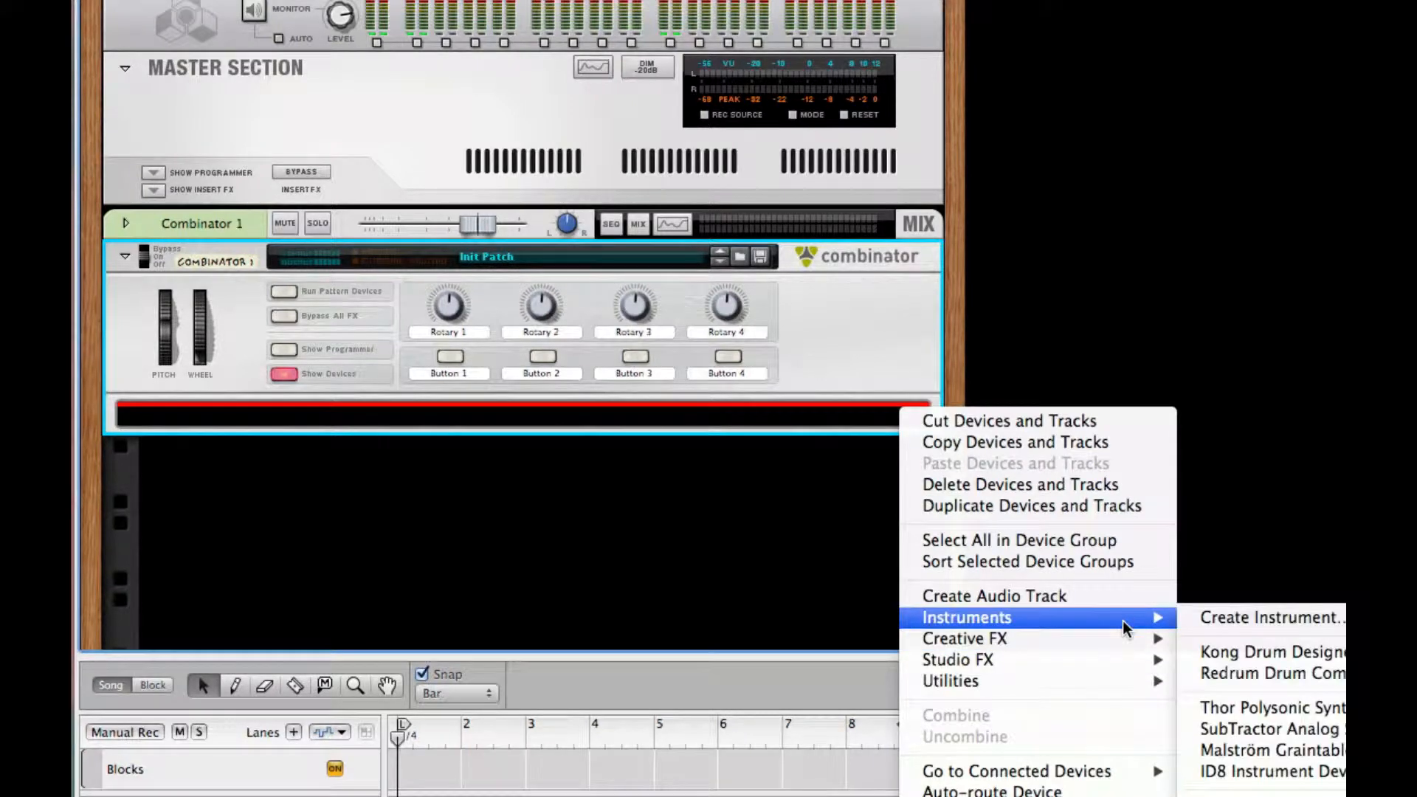
left_click(1254, 794)
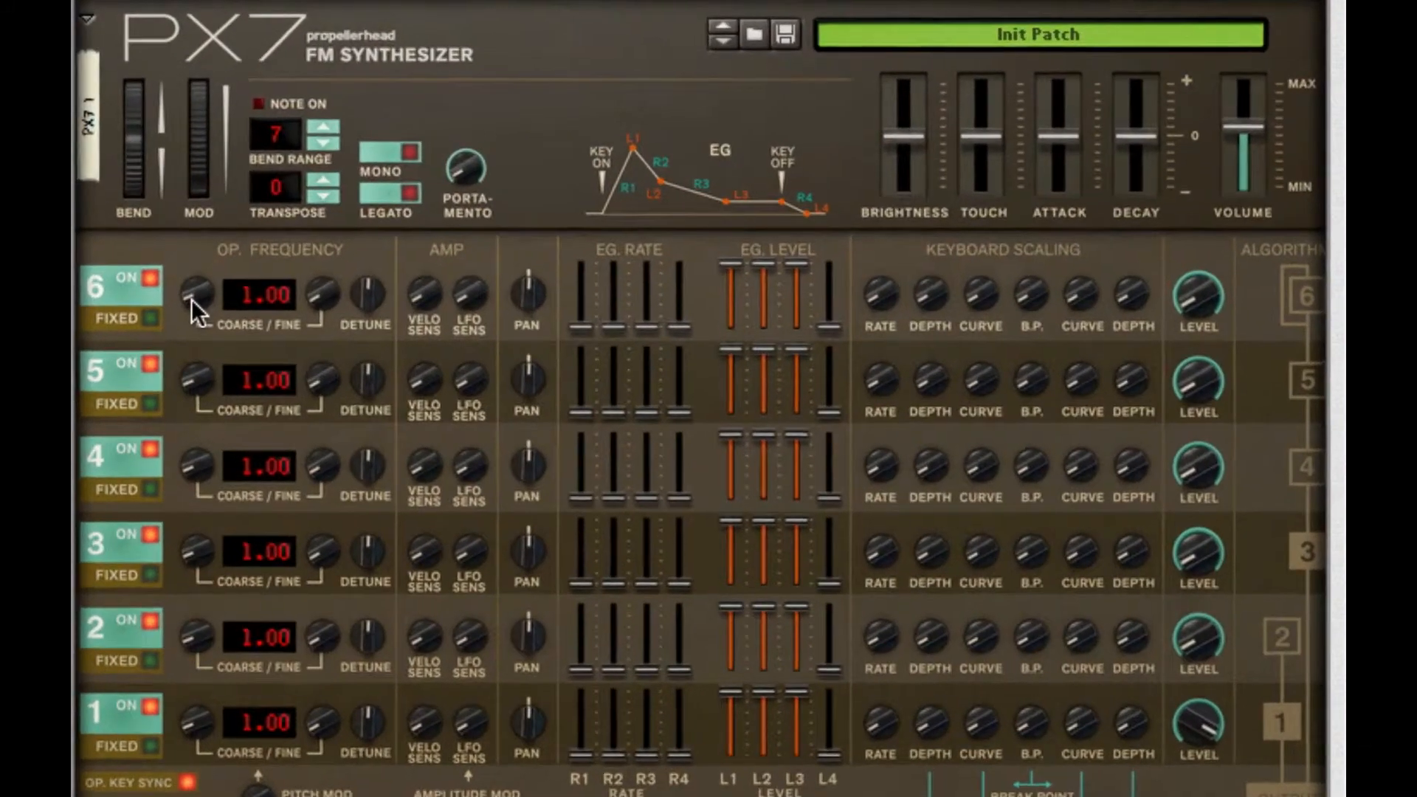
Set operator 6's coarse frequency to 7.00, raise both its keyboard scaling depths and turn its first curve to maximum
left_click_drag(191, 299, 208, 219)
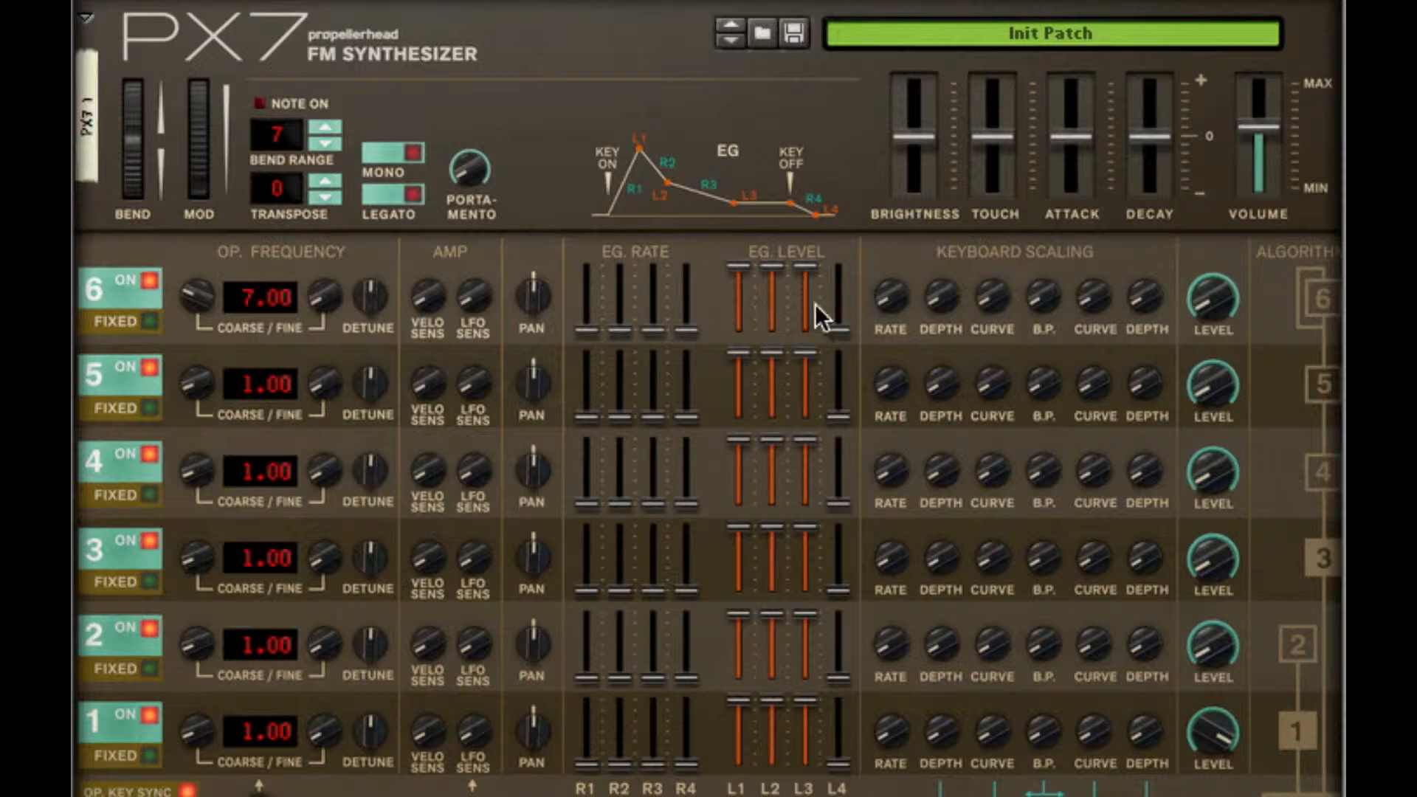
left_click_drag(939, 296, 984, 1)
left_click_drag(991, 303, 991, 273)
mouse_move(999, 302)
left_click_drag(1131, 304, 1133, 10)
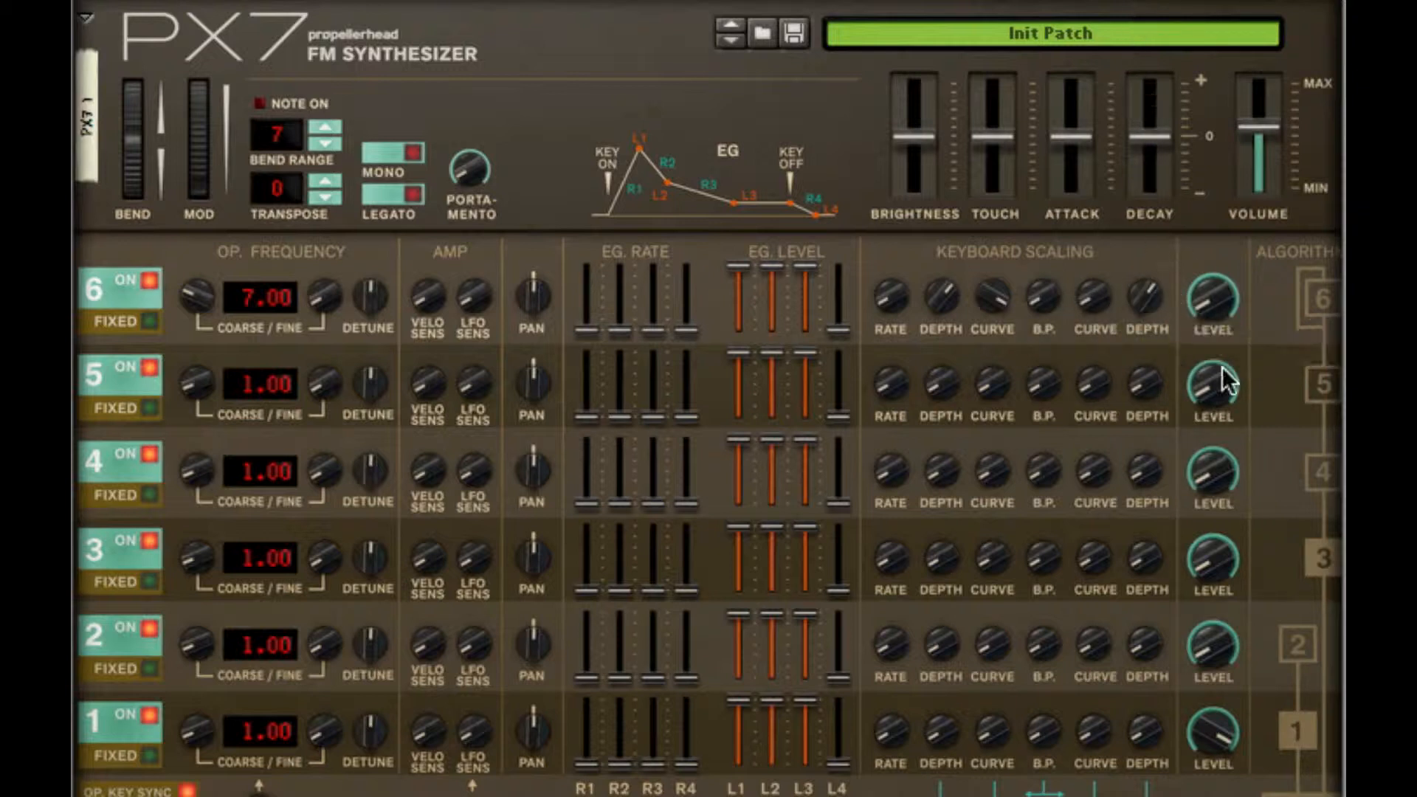
Raise operator 6's output level to just below midway and set the PX7's global Decay to maximum
left_click_drag(1188, 277, 1210, 130)
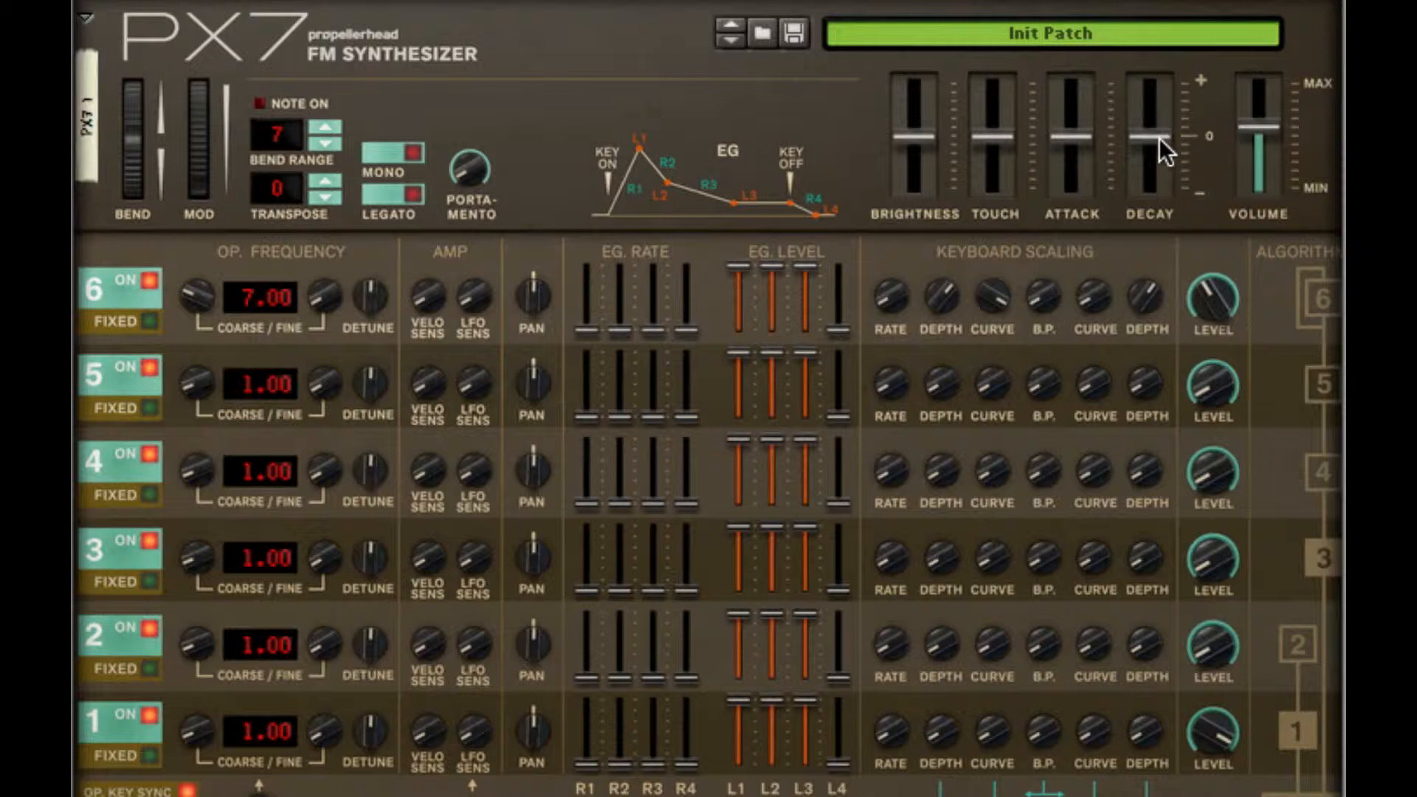
left_click_drag(1159, 137, 1160, 83)
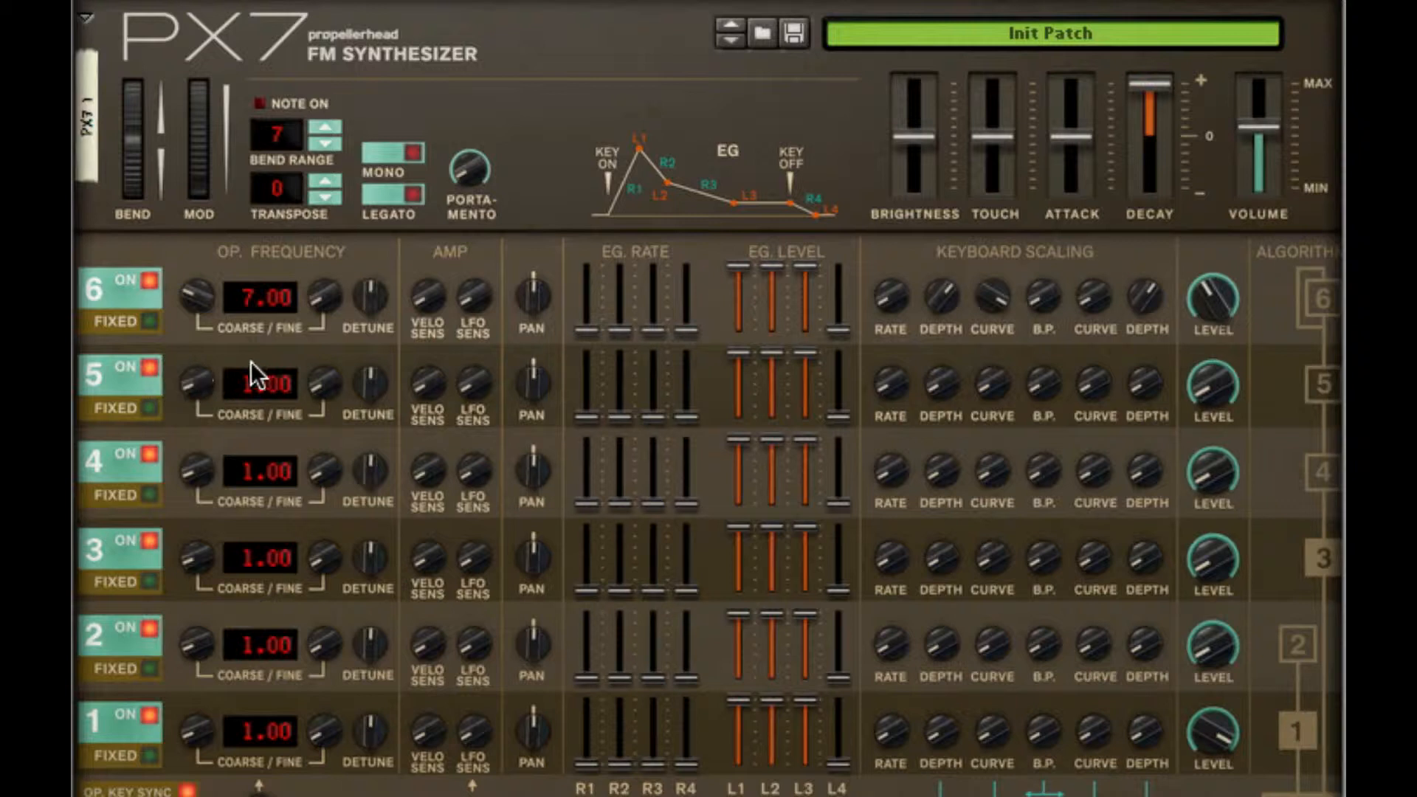
Set operator 5's frequency to 3.72 using its coarse and fine controls
mouse_move(207, 386)
left_mouse_down()
mouse_move(211, 336)
mouse_move(211, 400)
left_mouse_up()
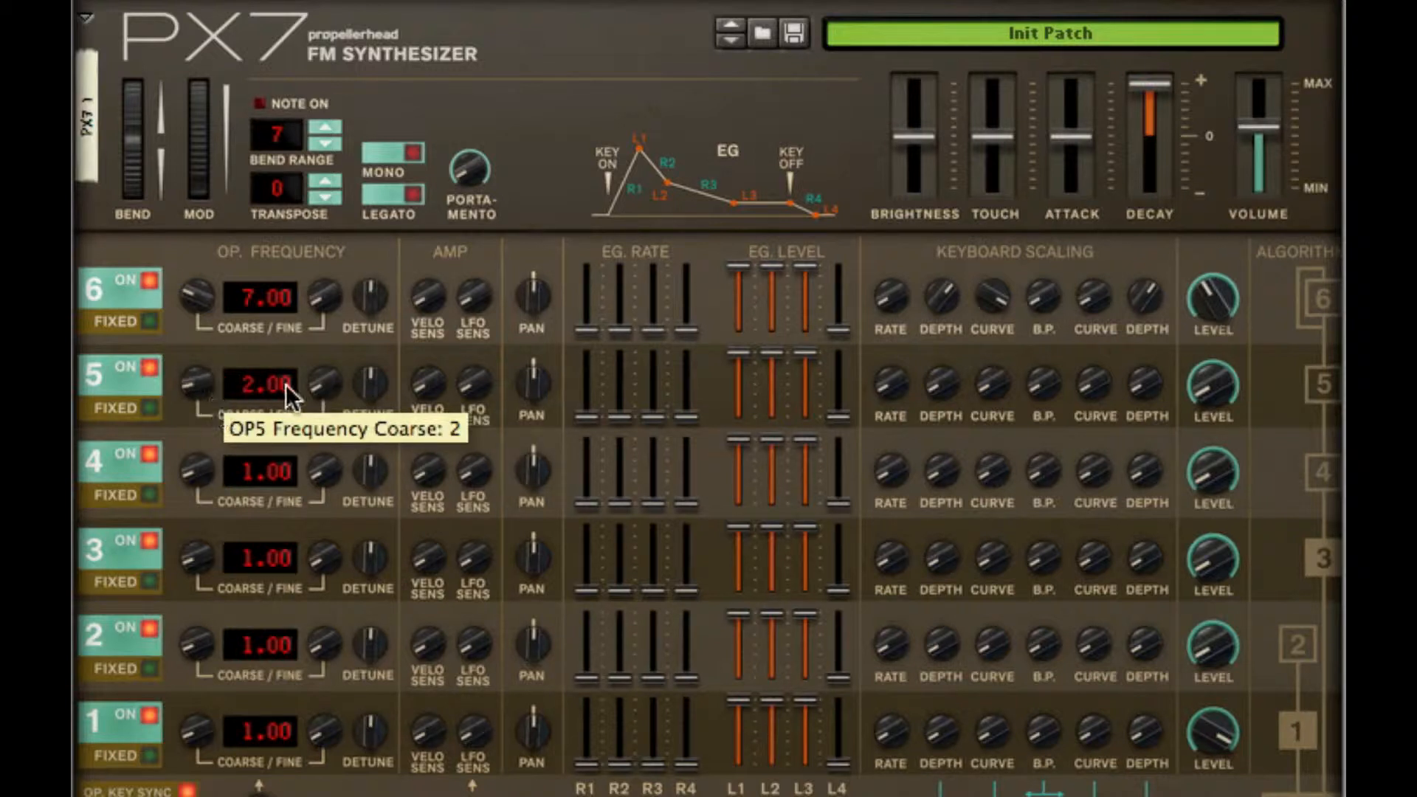
left_click_drag(333, 383, 323, 305)
left_click_drag(190, 372, 194, 364)
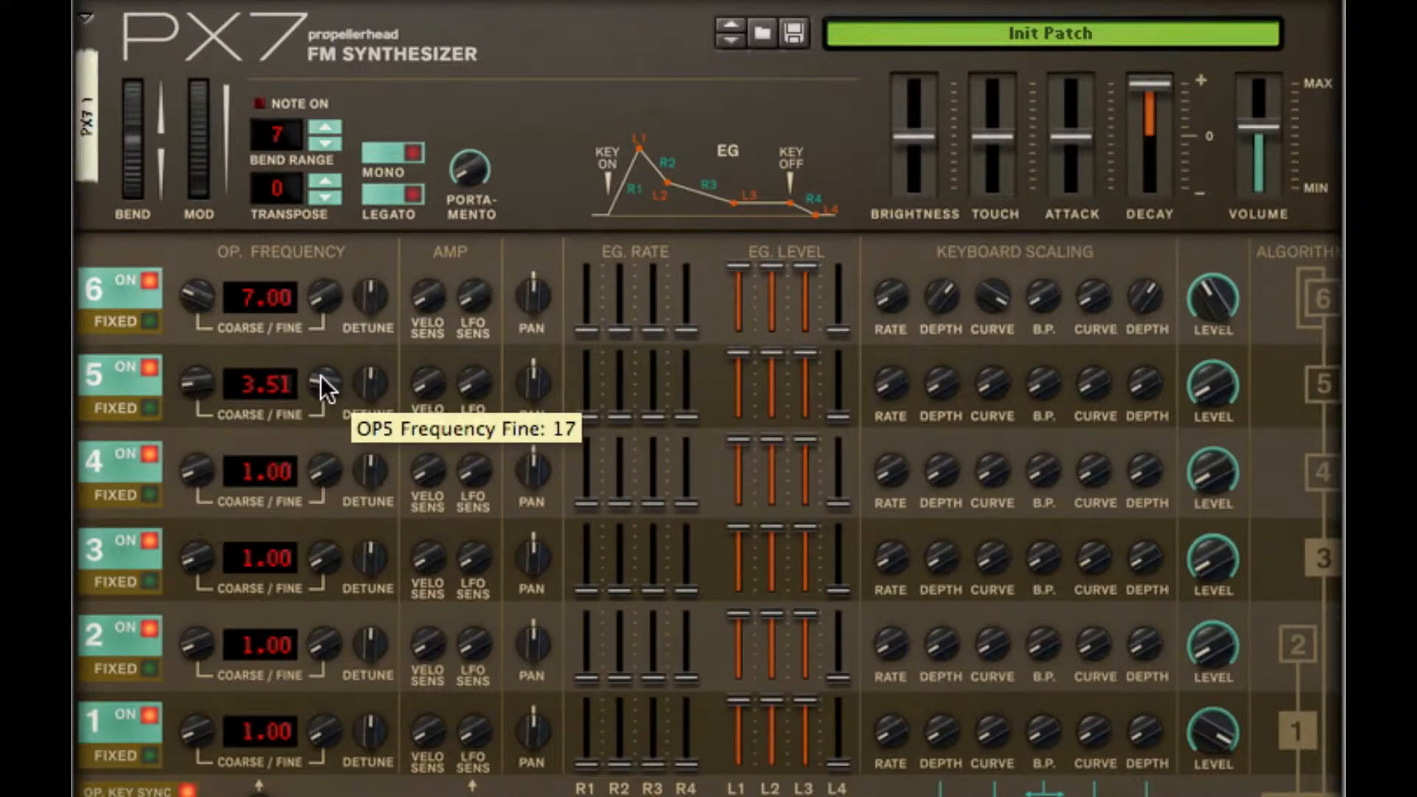
left_click_drag(320, 375, 319, 346)
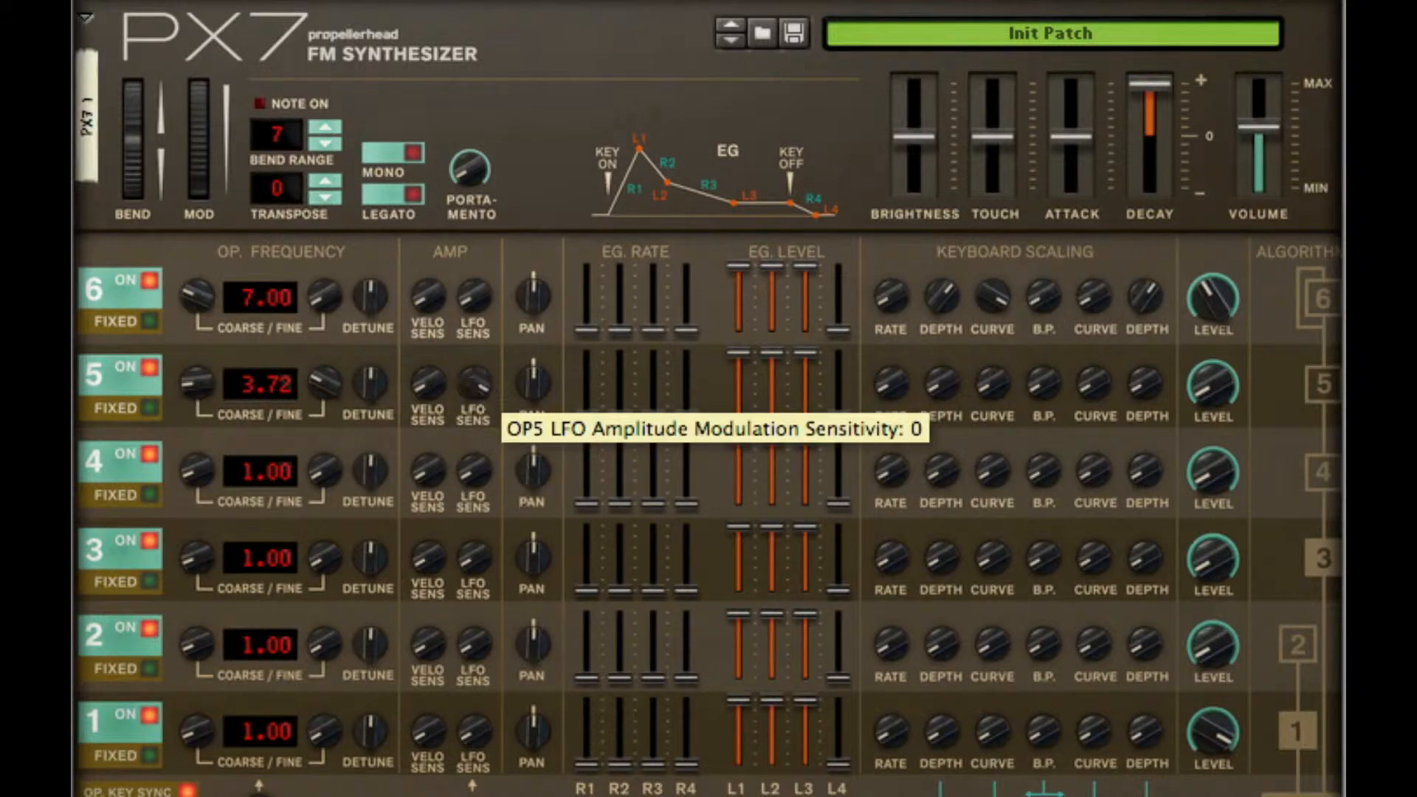
Set operator 5's LFO sensitivity to maximum, its envelope rate 1 to about halfway and its output level to over three-quarters
left_click_drag(480, 379, 480, 340)
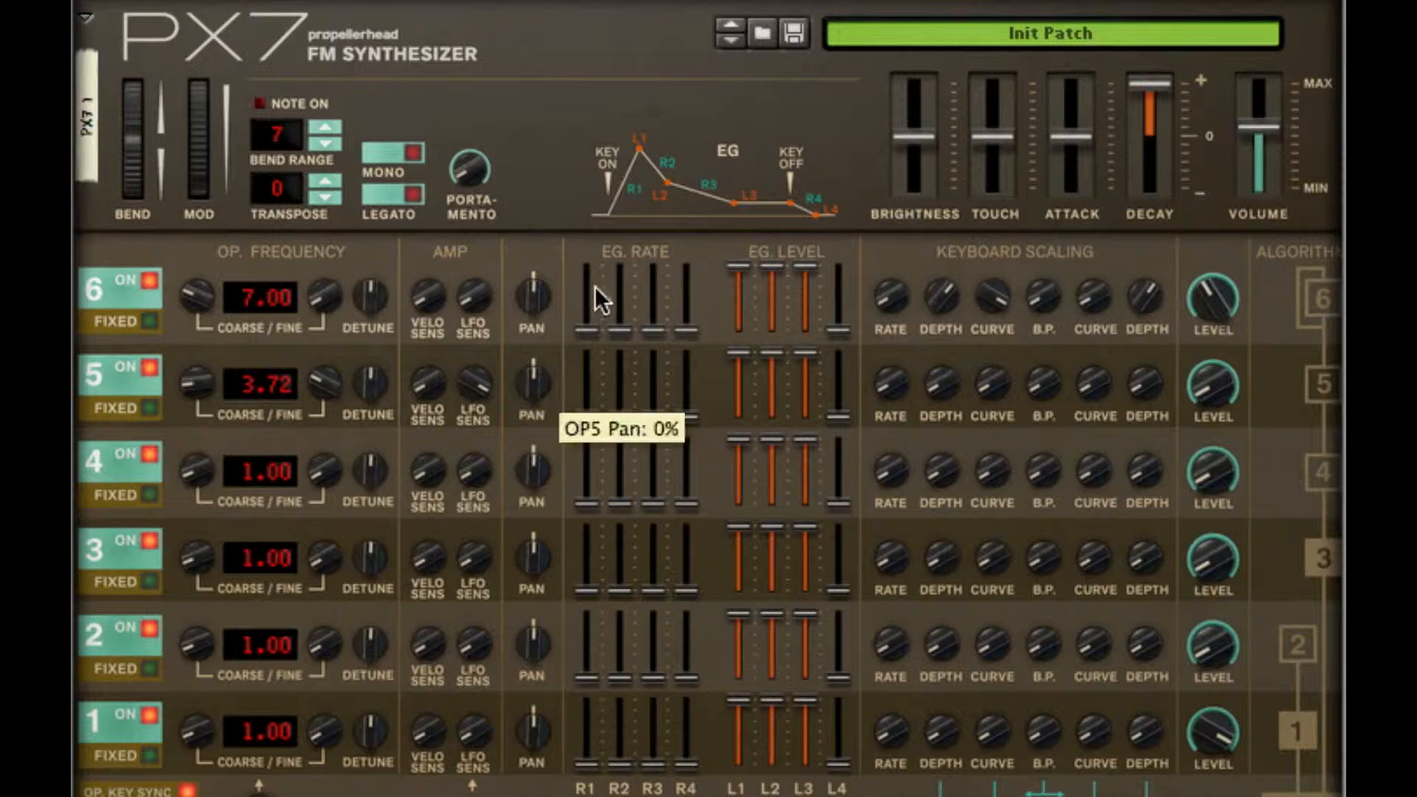
left_click(583, 389)
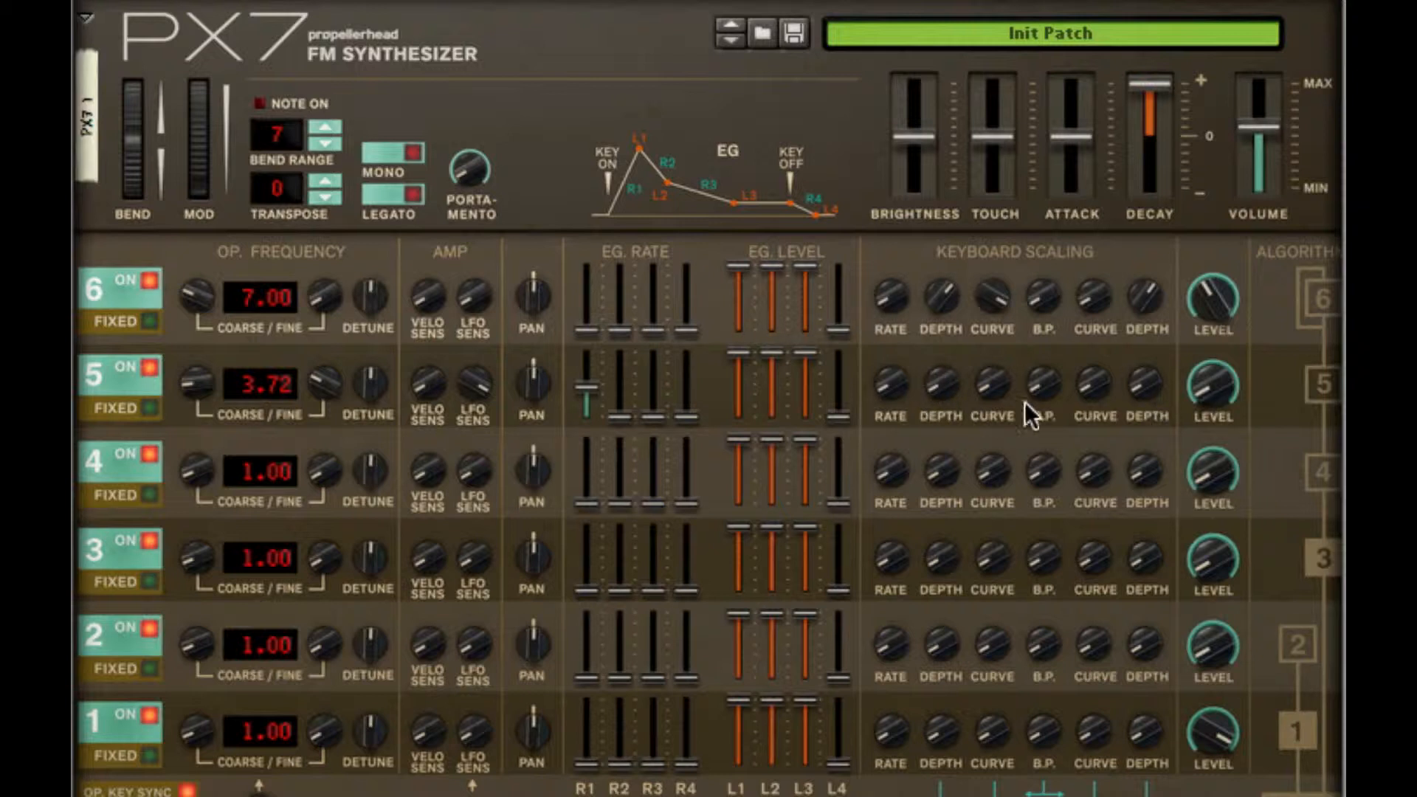
left_click_drag(1226, 379, 1273, 29)
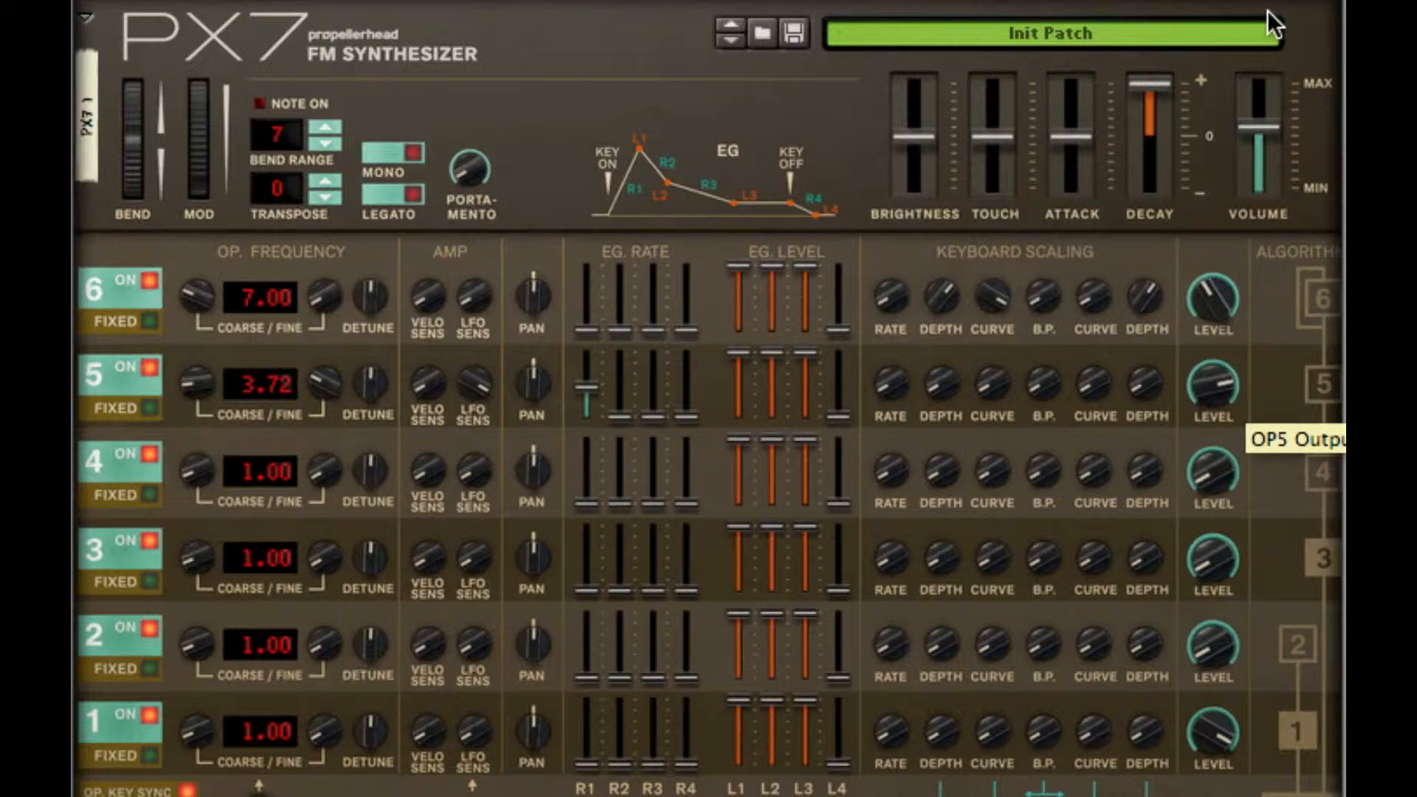
left_click_drag(1197, 375, 1196, 339)
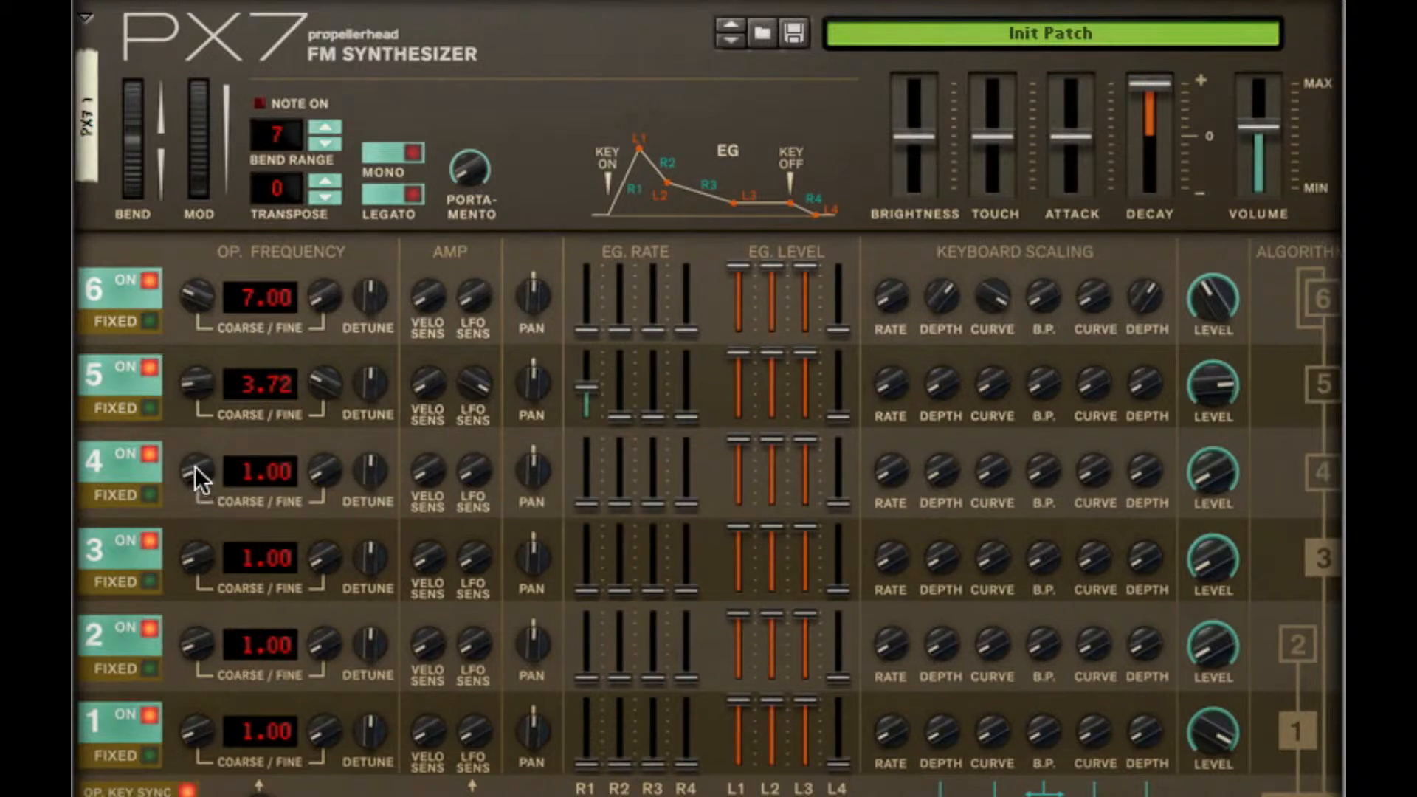
Set operator 4's coarse frequency to 3.00 and its envelope rate 1 to just under halfway
mouse_move(196, 468)
left_mouse_down()
mouse_move(195, 451)
mouse_move(211, 451)
left_mouse_up()
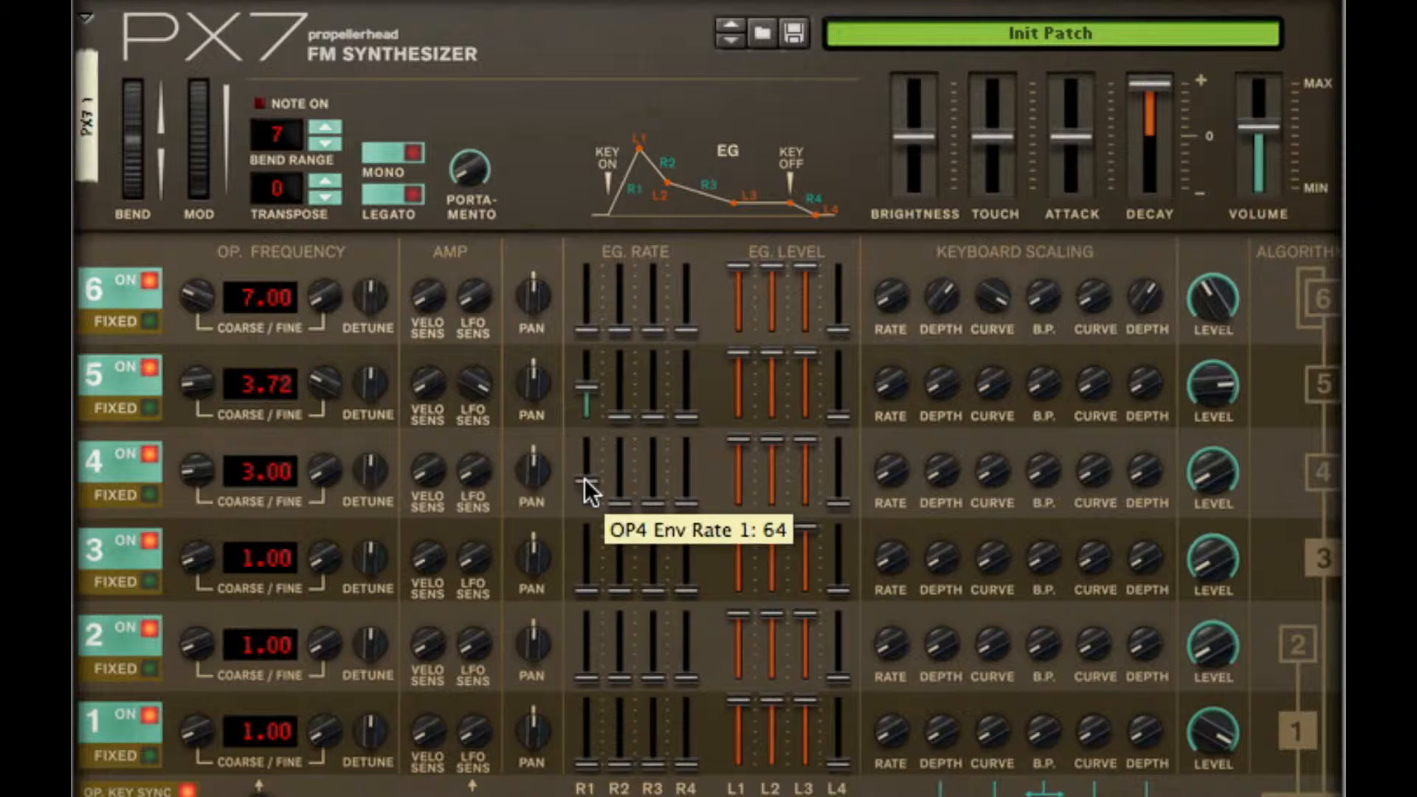
left_click_drag(585, 479, 586, 473)
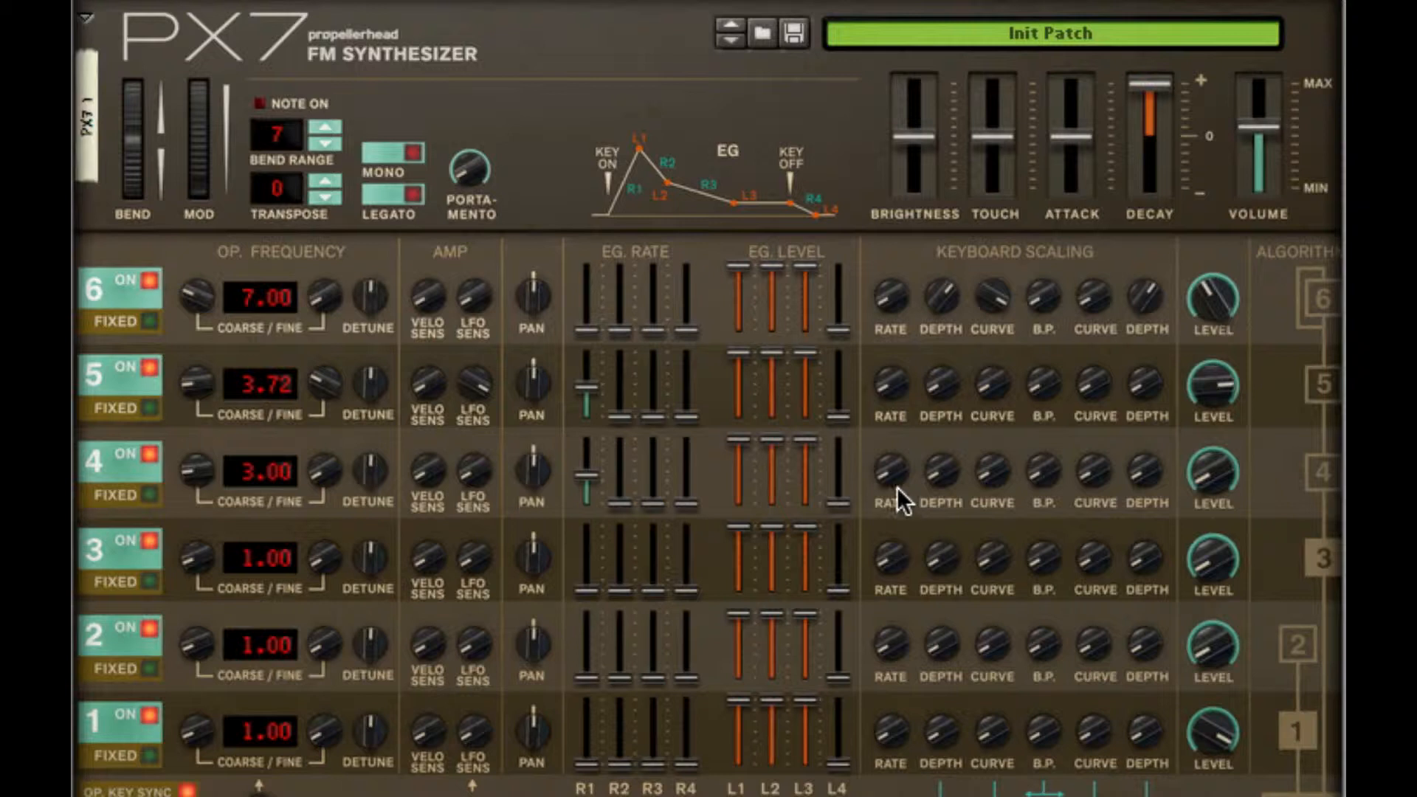
Raise operator 4's keyboard rate scaling, left depth, right curve and right depth, and set its output level to over three-quarters
left_click_drag(887, 467, 915, 306)
left_click_drag(943, 471, 948, 132)
left_click_drag(1099, 560, 1107, 450)
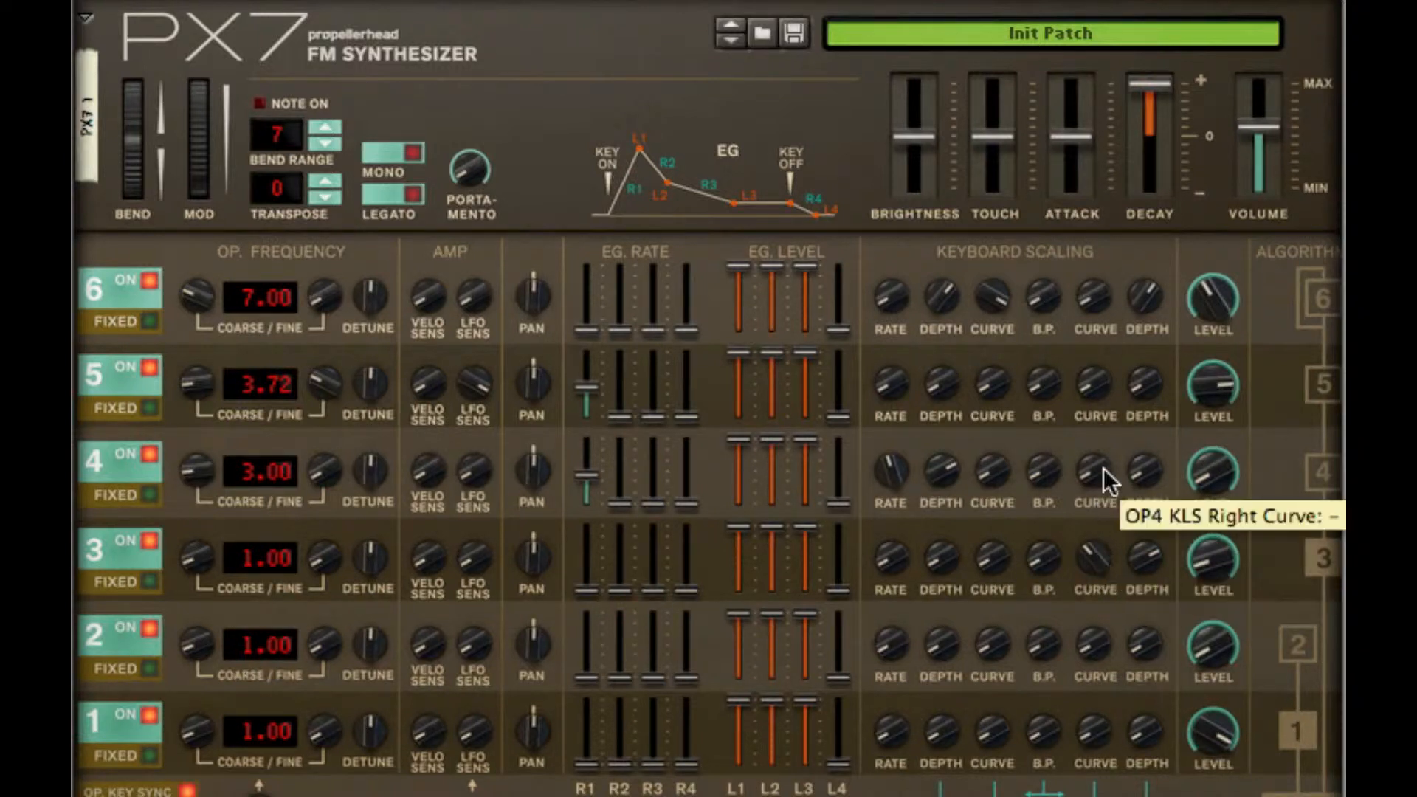
left_click_drag(1104, 467, 1126, 370)
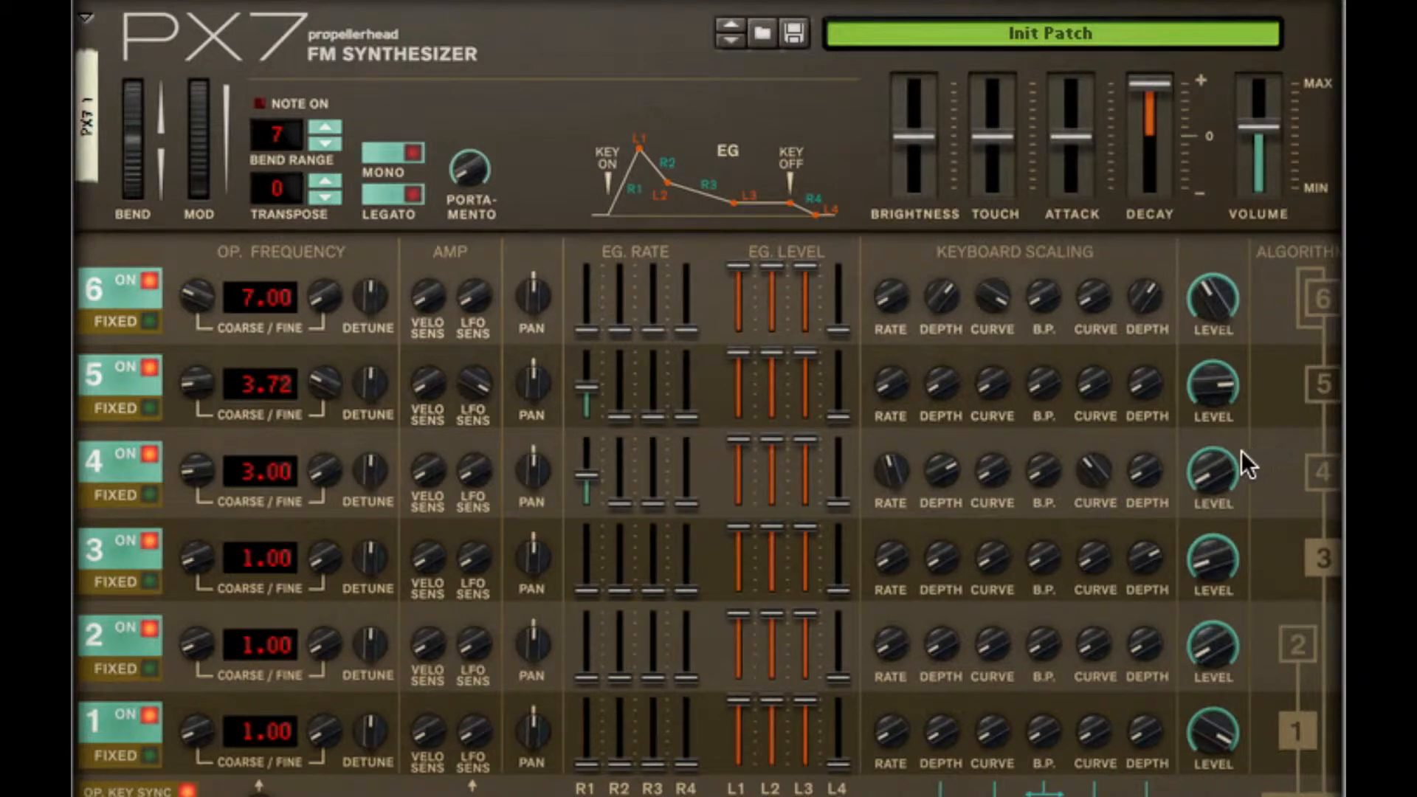
left_click_drag(1144, 496, 1147, 171)
left_click_drag(1226, 475, 1269, 76)
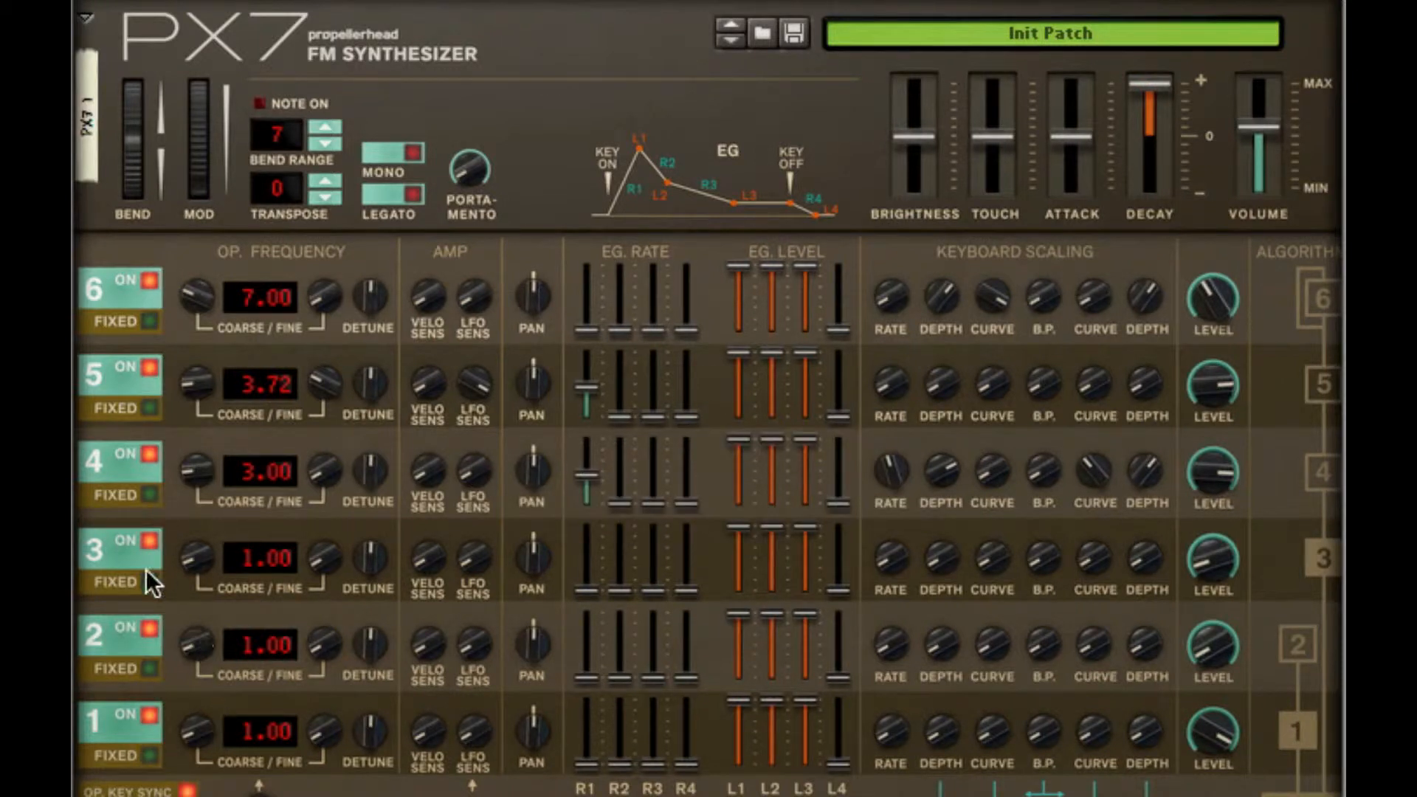
Set operator 3's coarse frequency to 3.00 and raise its LFO sensitivity, keyboard rate scaling, left depth, right curve, right depth and output level
left_click_drag(201, 559, 206, 527)
left_click_drag(477, 564, 478, 479)
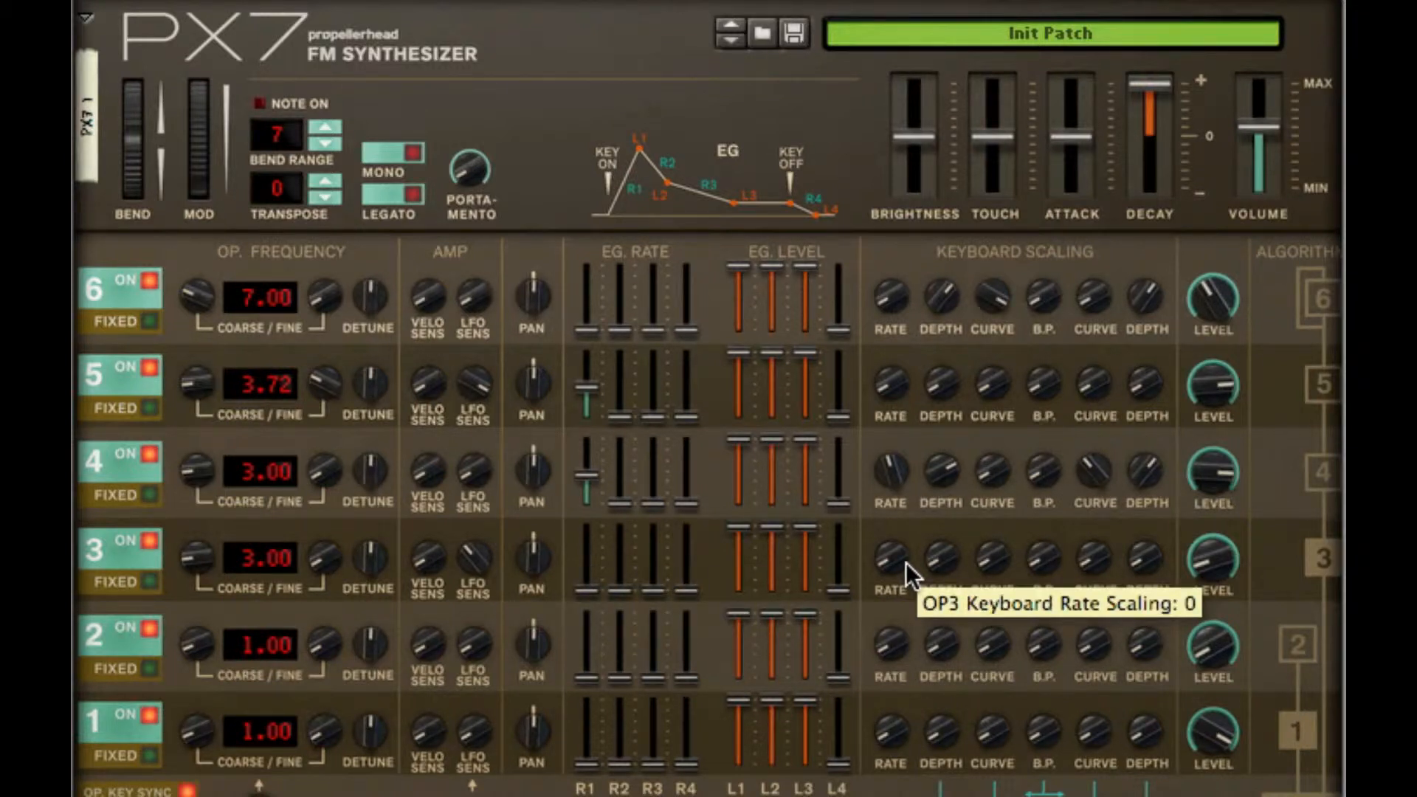
left_click_drag(882, 560, 901, 449)
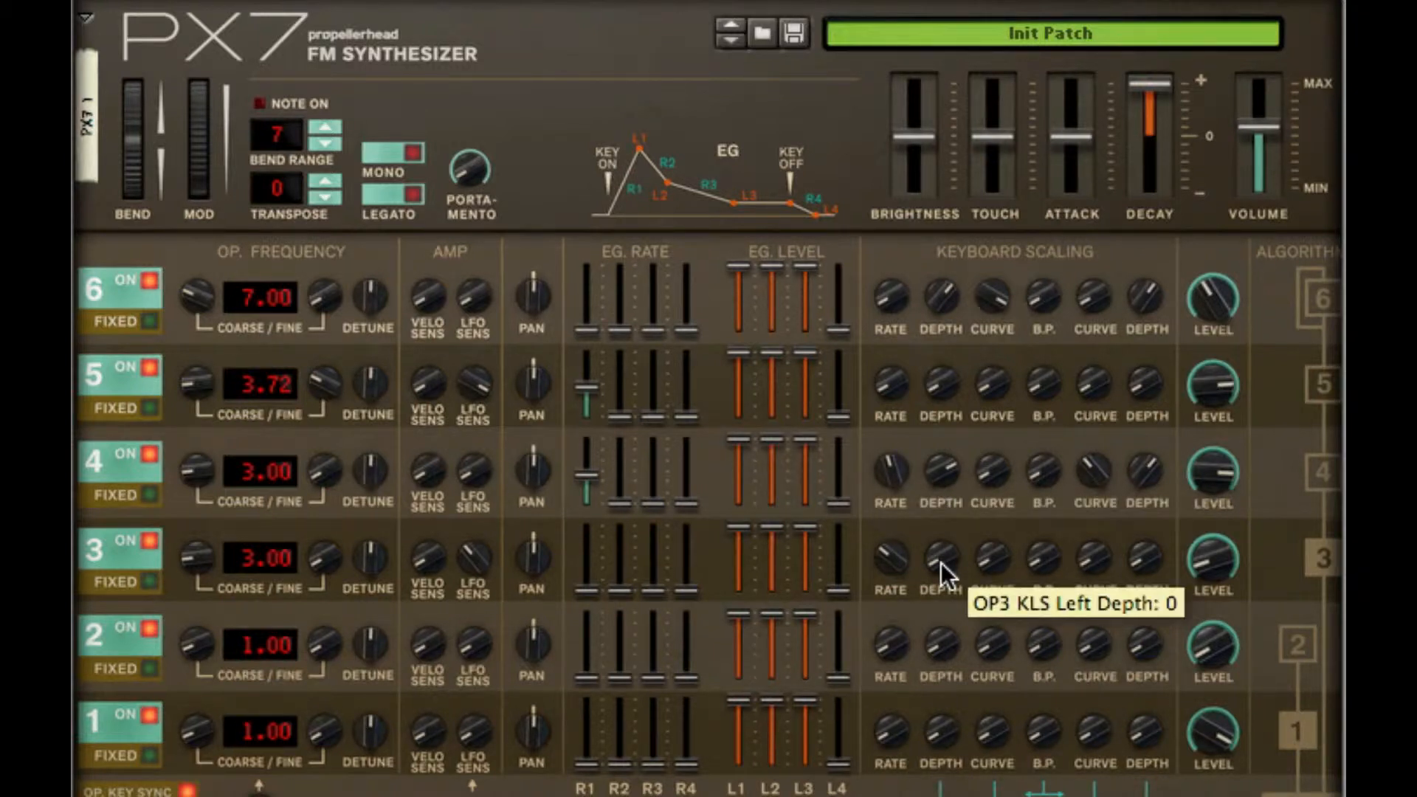
left_click_drag(942, 563, 981, 304)
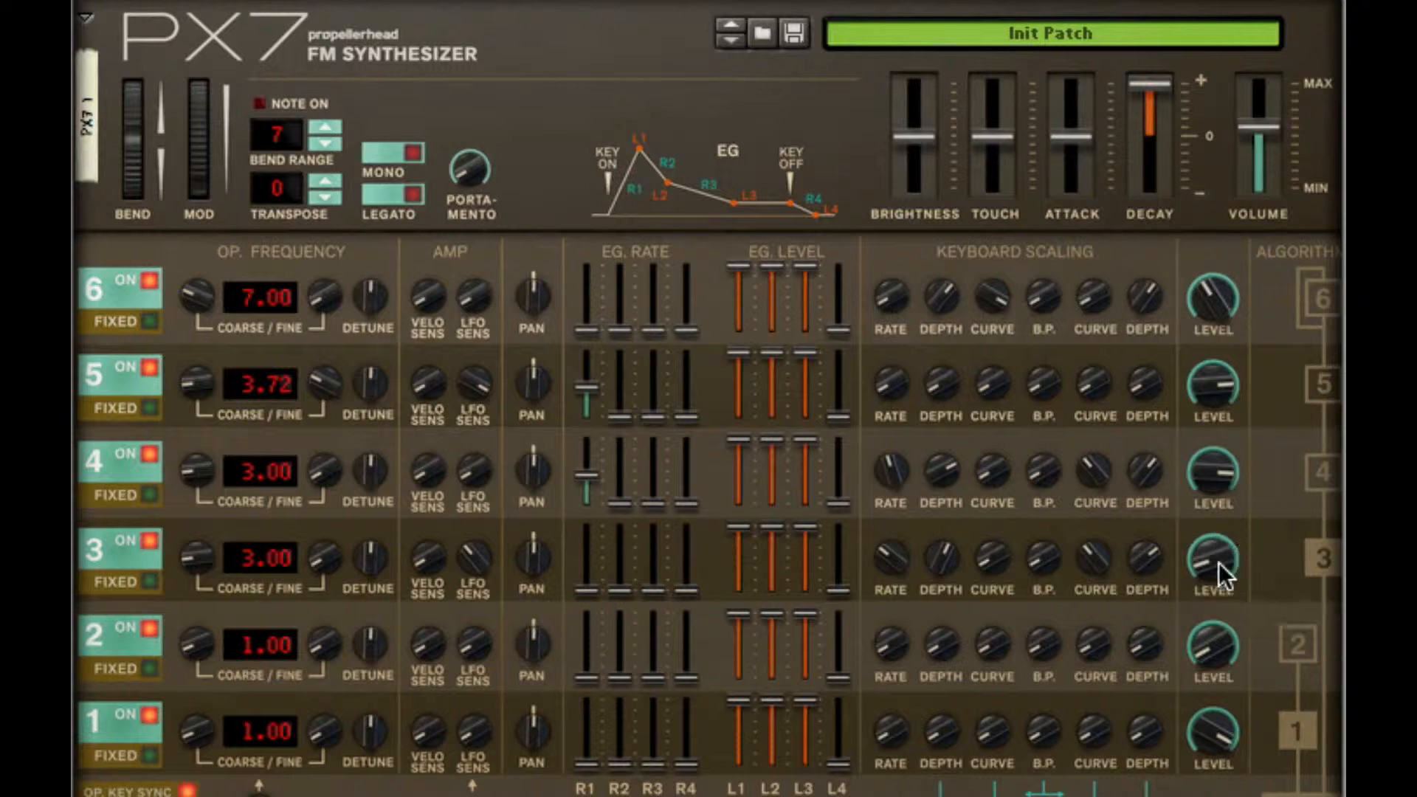
left_click_drag(1220, 563, 1255, 280)
Set operator 2's frequency to 1.95 and raise its output level to about three-quarters
left_click_drag(202, 646, 204, 631)
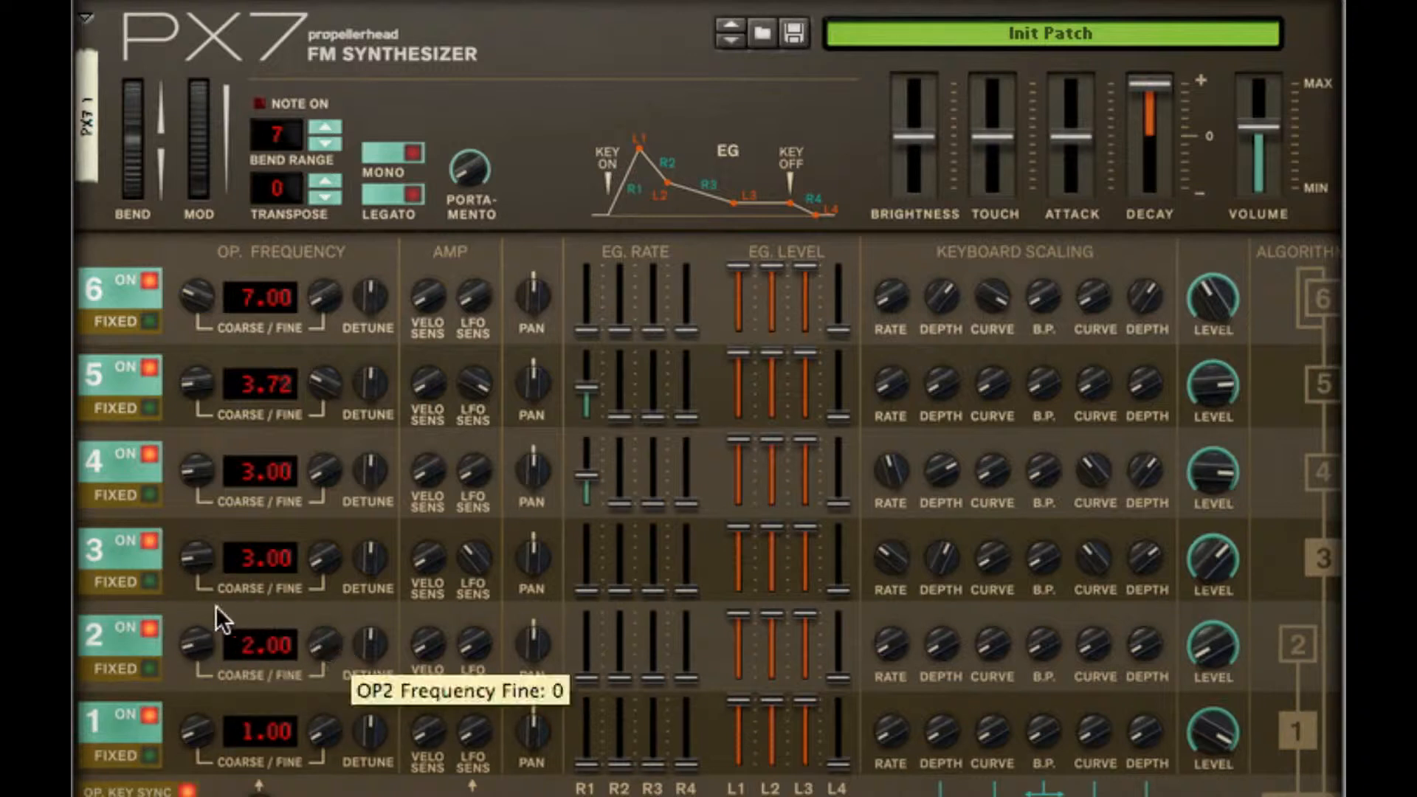
left_click_drag(189, 632, 191, 642)
left_click_drag(326, 639, 381, 210)
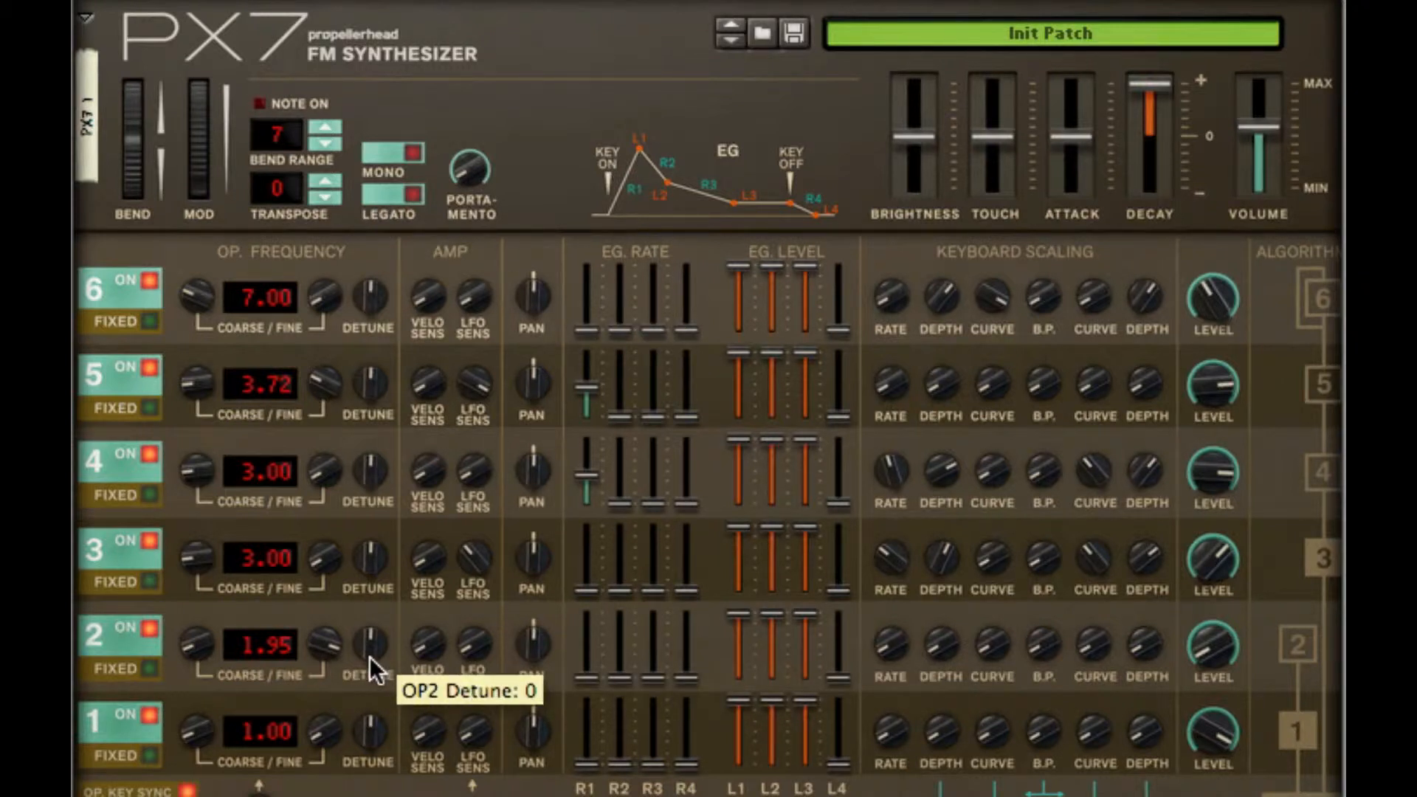
left_click_drag(1220, 541, 1256, 301)
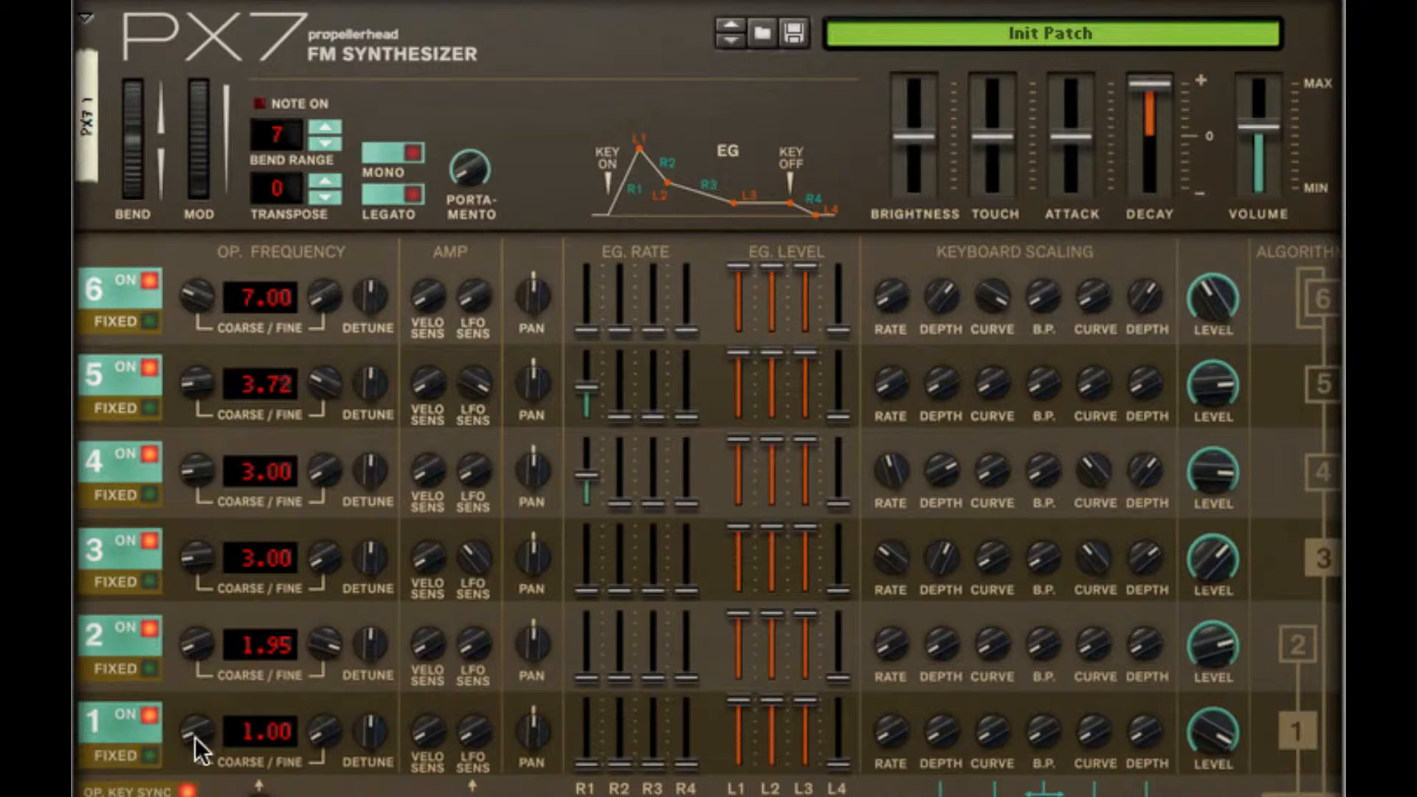
Set operator 1's coarse frequency to 11.00, its envelope rate 1 to about halfway and its output level to about two-thirds
left_click_drag(200, 736, 220, 595)
left_click(588, 730)
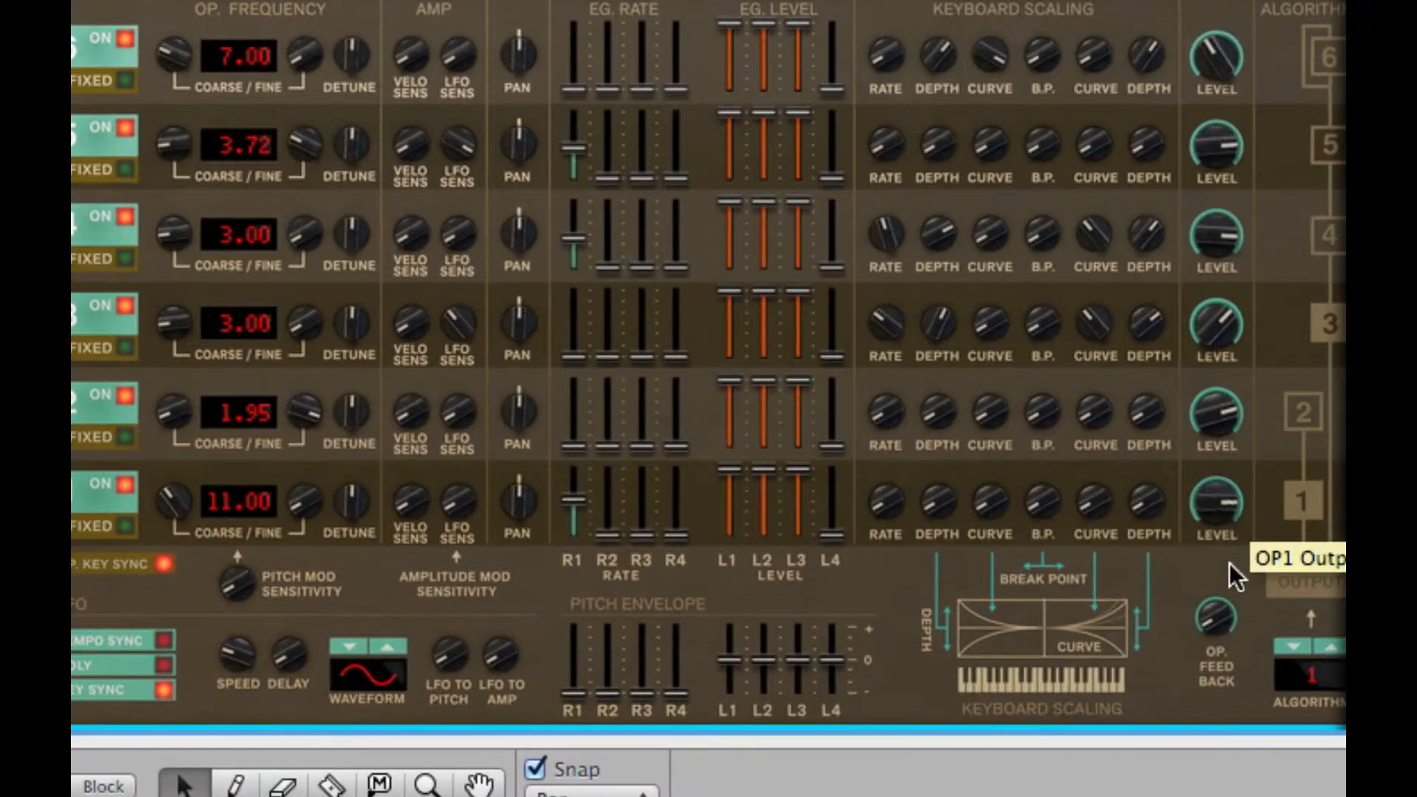
left_click_drag(1230, 564, 1226, 632)
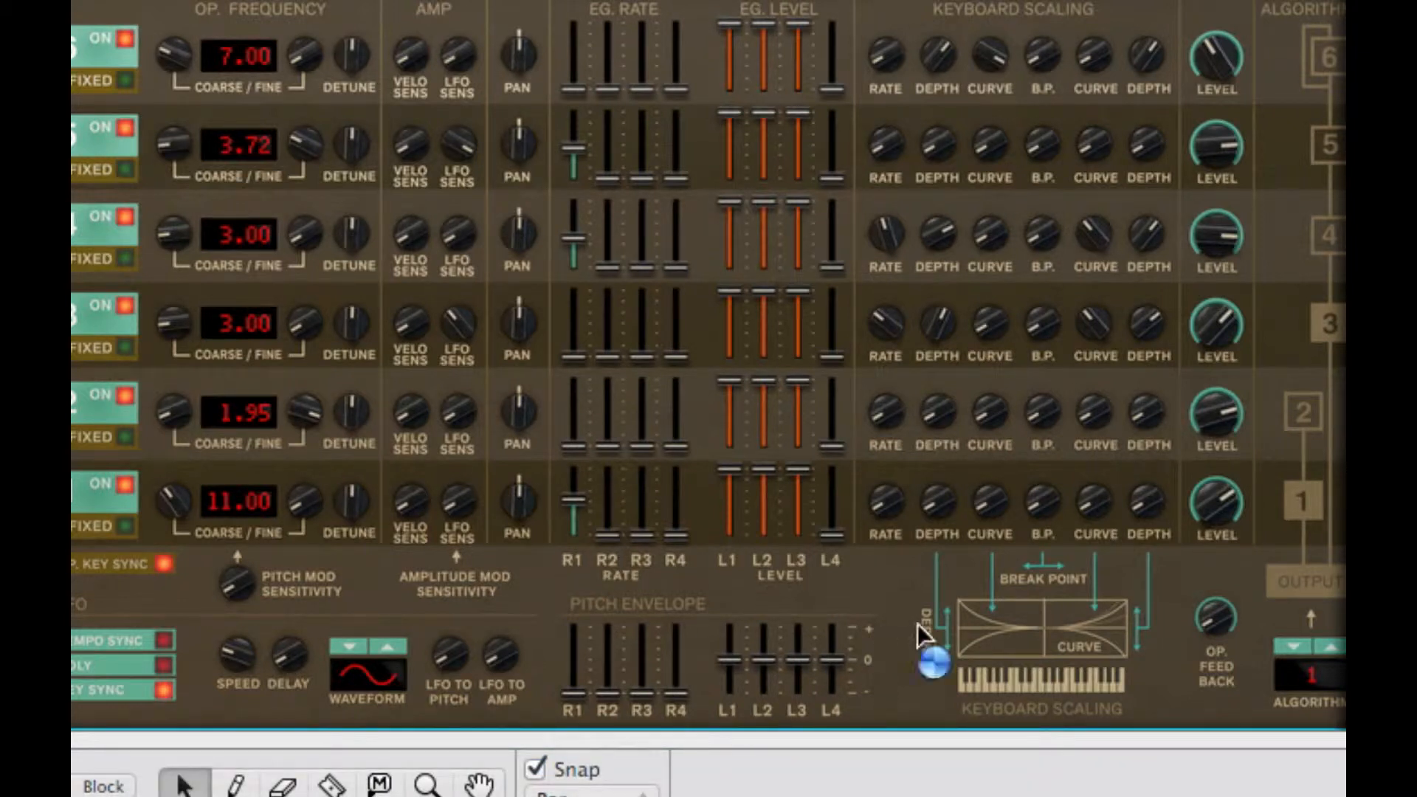
Raise the pitch envelope's level 3 slightly above centre and increase the LFO speed and the LFO to Amp amount
left_click_drag(800, 663, 802, 654)
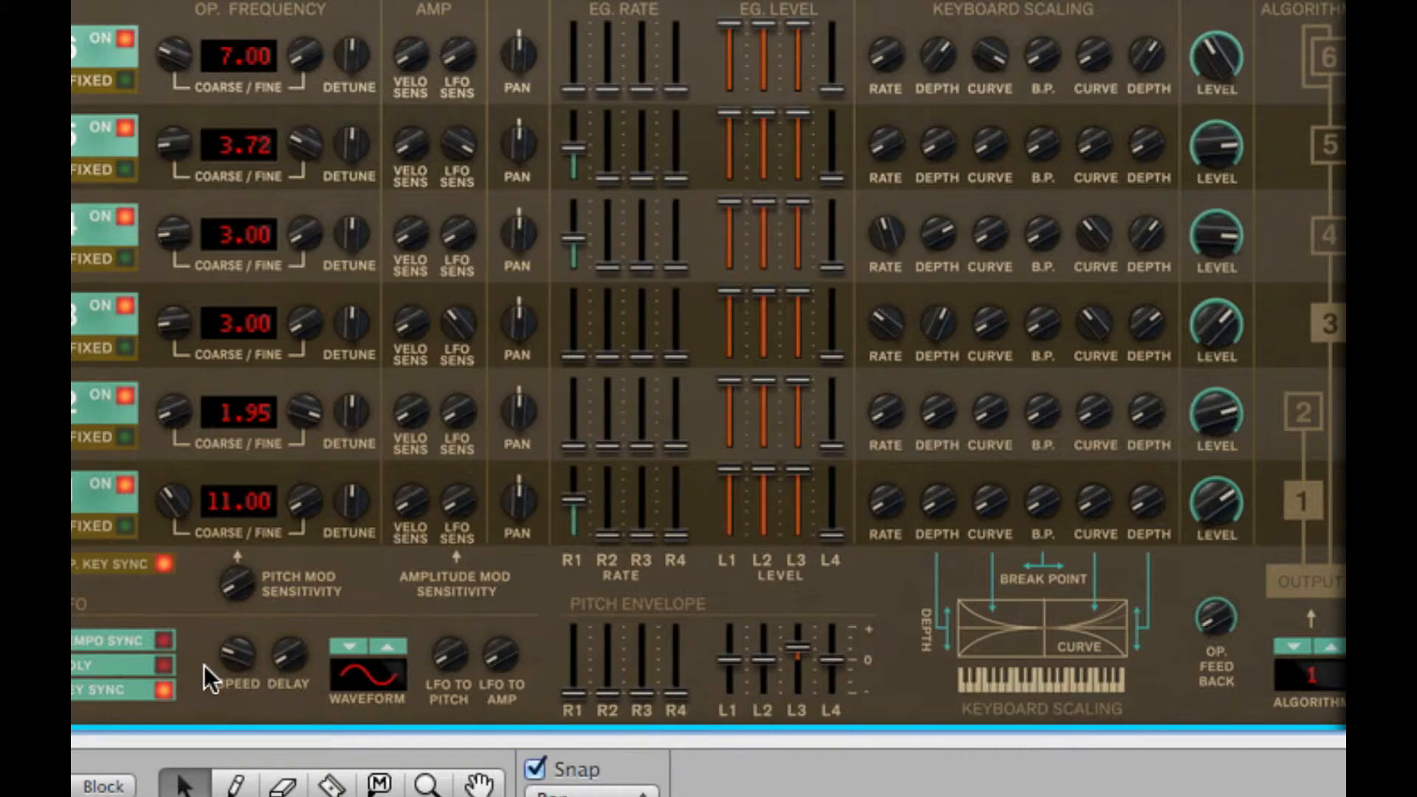
left_click_drag(246, 649, 273, 368)
mouse_move(236, 651)
left_click_drag(236, 651, 244, 619)
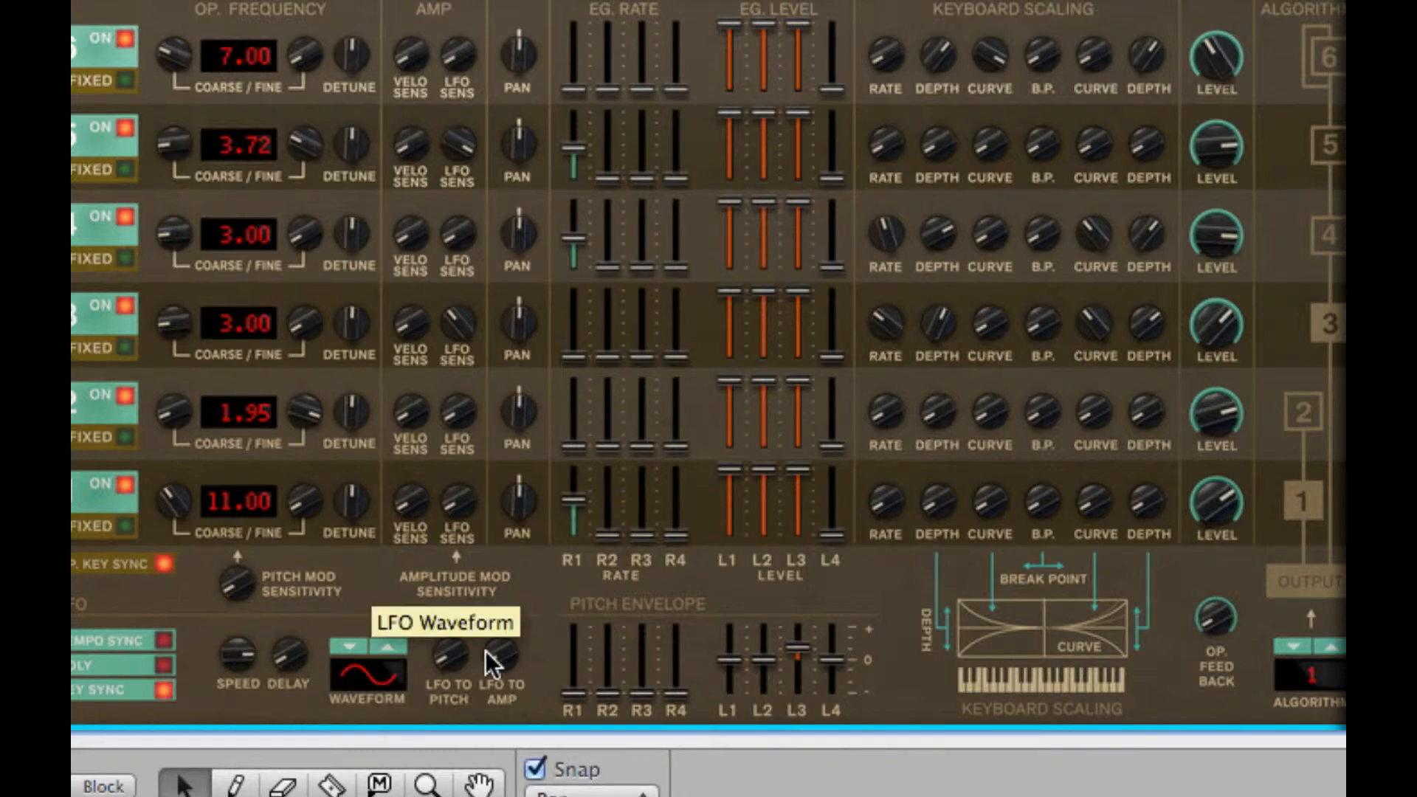
mouse_move(491, 663)
left_click_drag(479, 635, 478, 563)
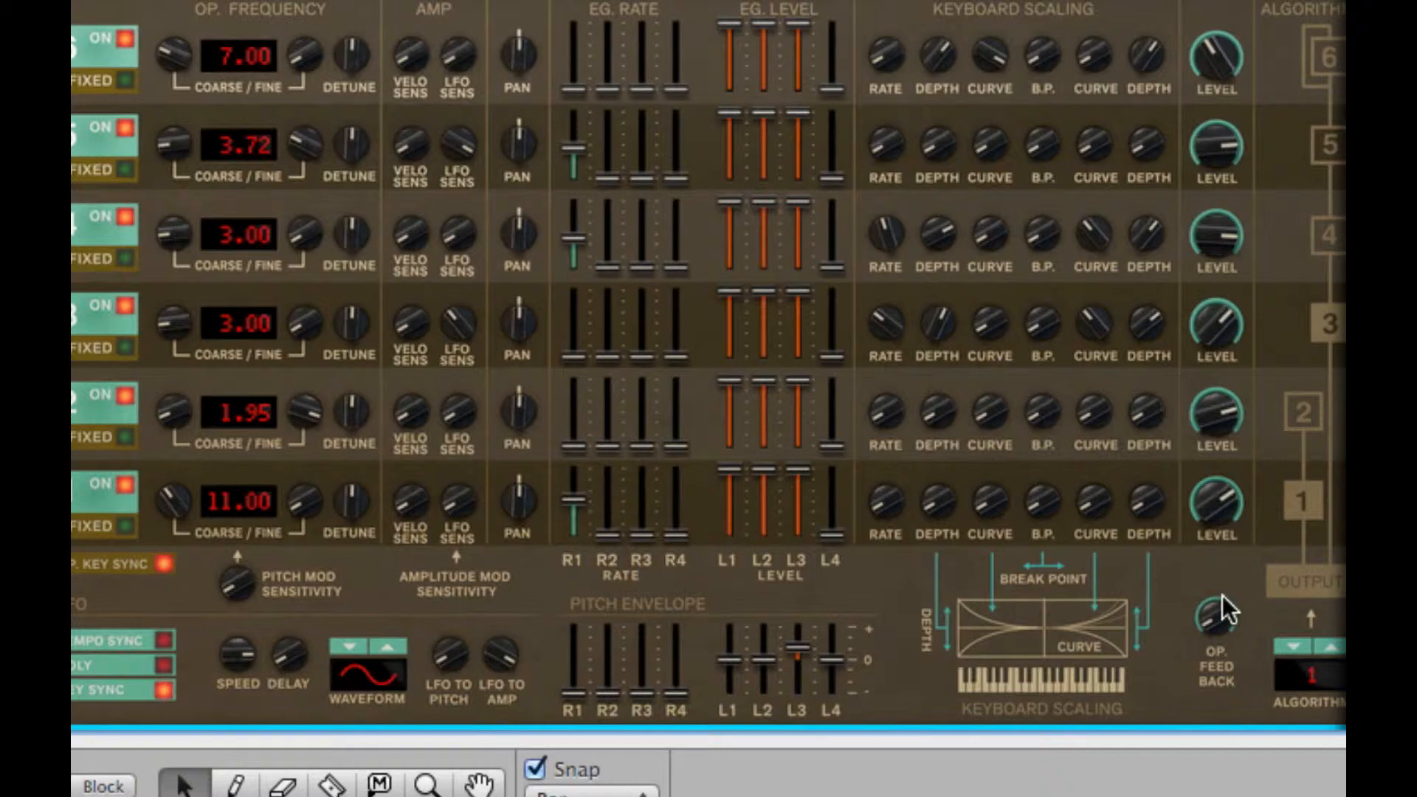
Raise the operator feedback to just over halfway and select algorithm 4
left_click_drag(1224, 615, 1220, 366)
left_click(1340, 654)
left_click(1339, 654)
left_click(1340, 653)
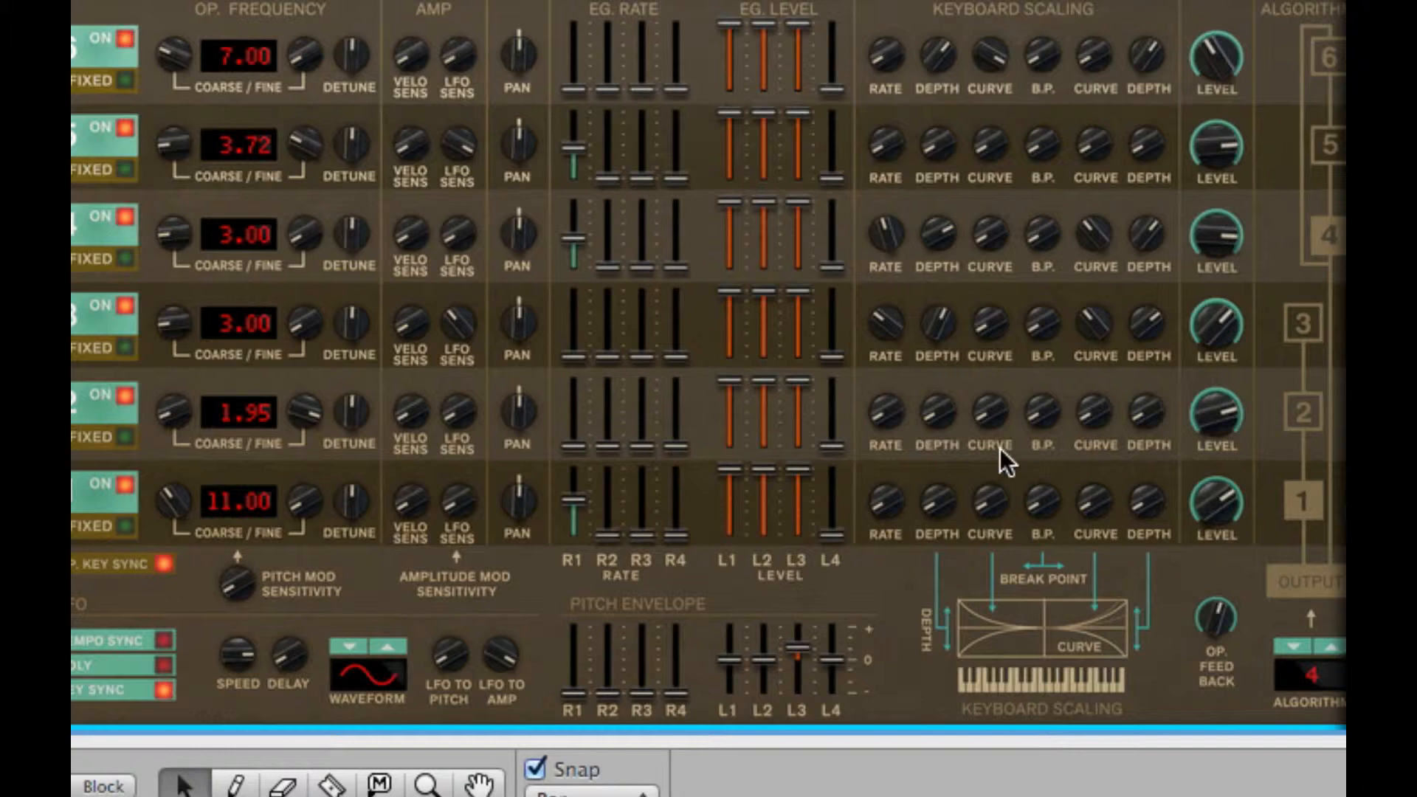
Fold the PX7 and add a UN-16 Unison after it, with dry/wet at 15 and a lower detune
scroll(524, 58, "down", 4)
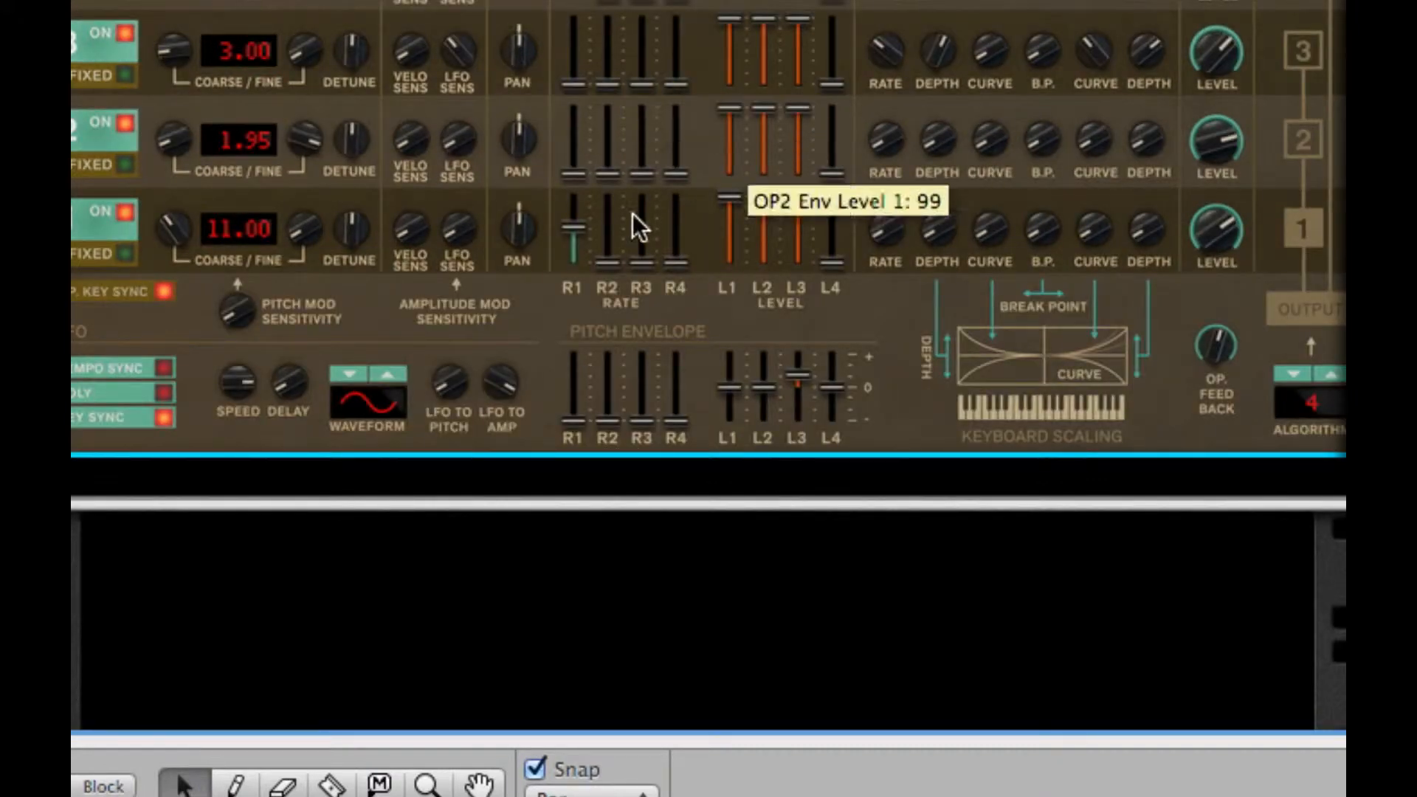
scroll(632, 214, "up", 2)
scroll(624, 366, "up", 5)
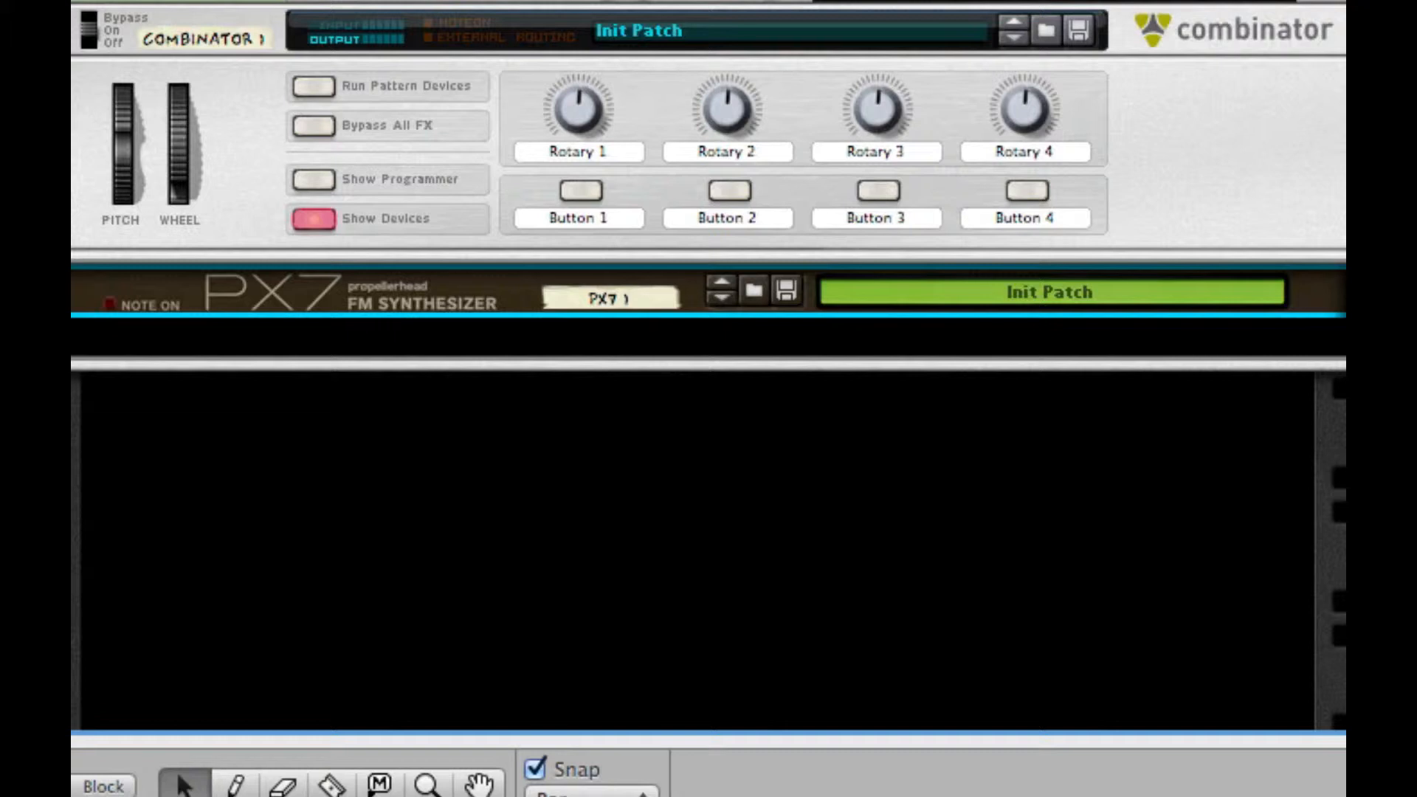
right_click(448, 294)
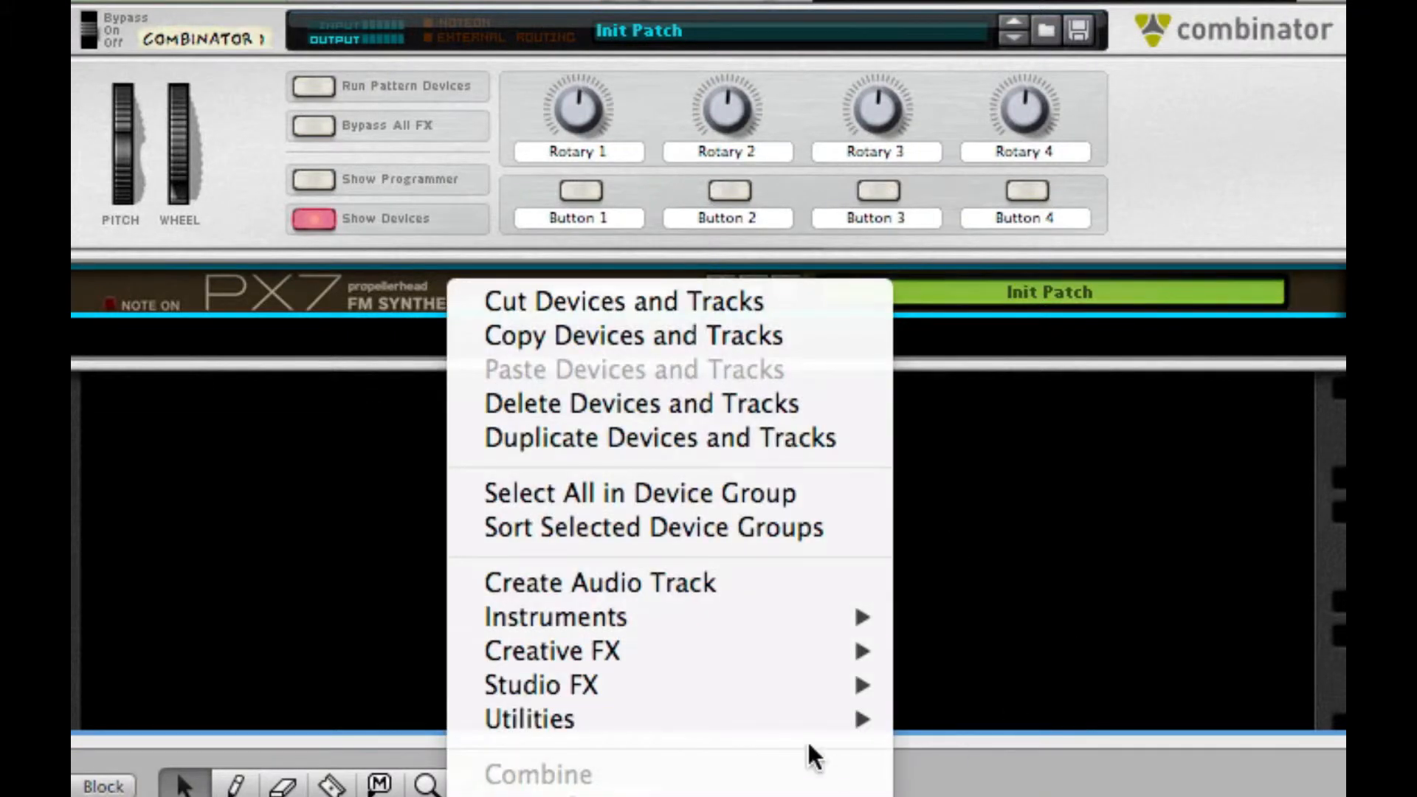
mouse_move(788, 690)
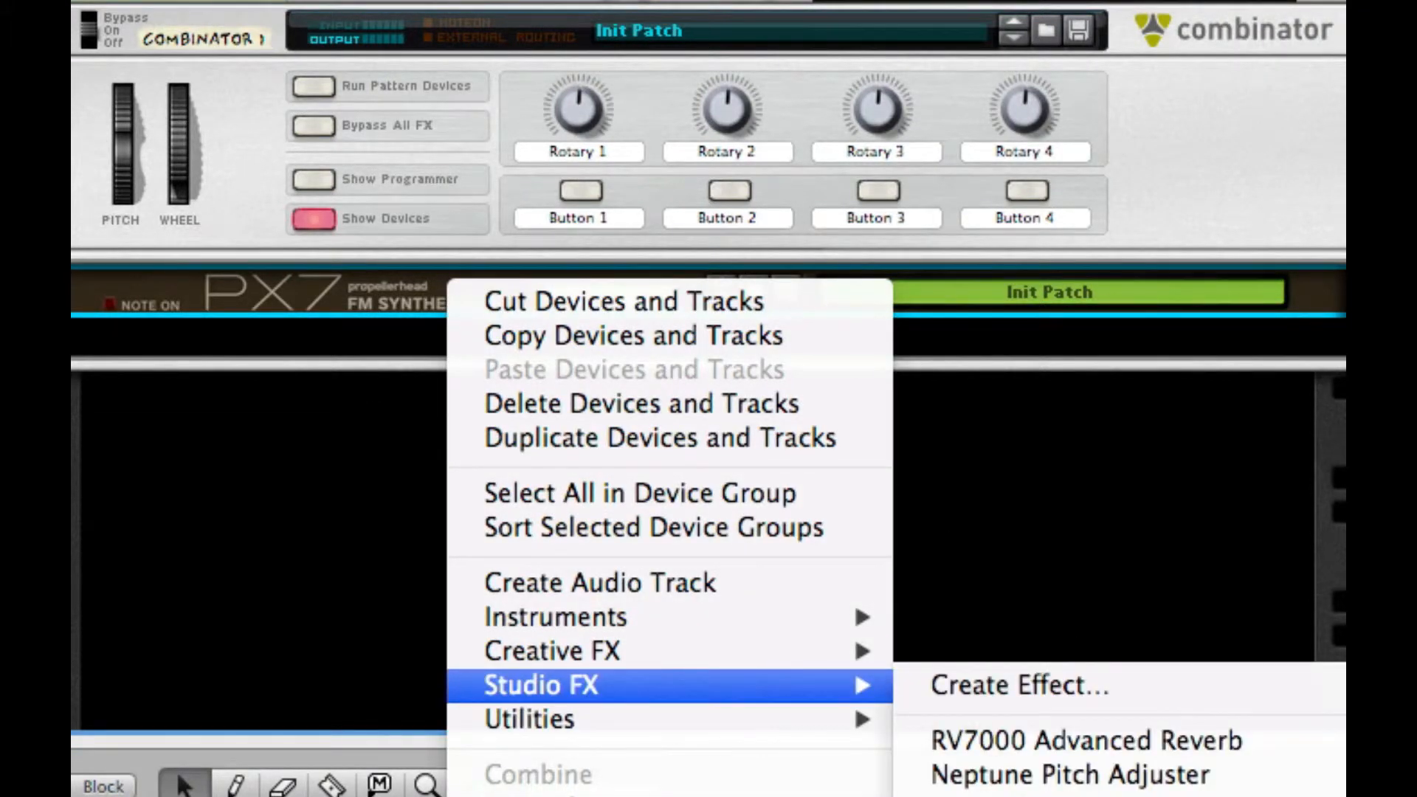
left_click(989, 796)
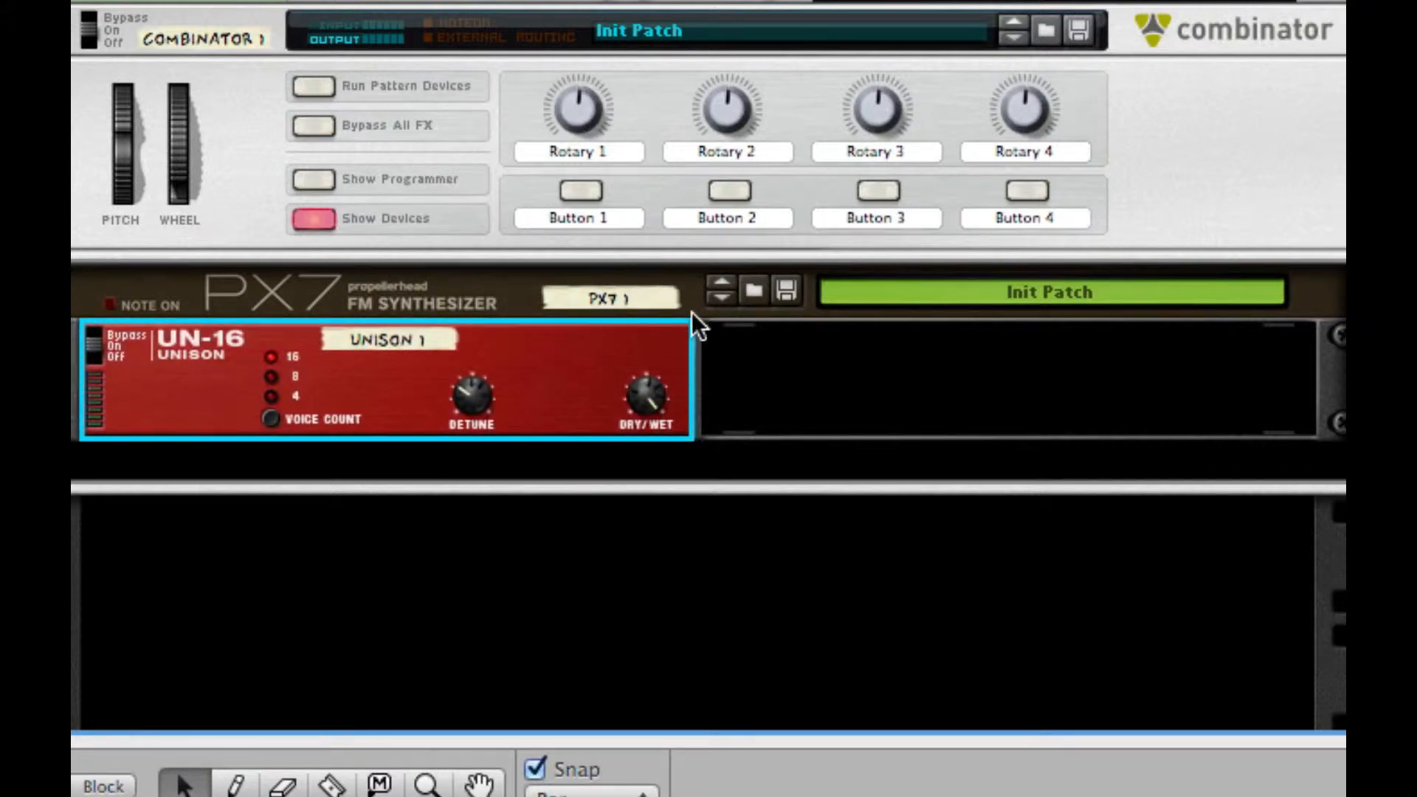
left_click_drag(630, 391, 630, 701)
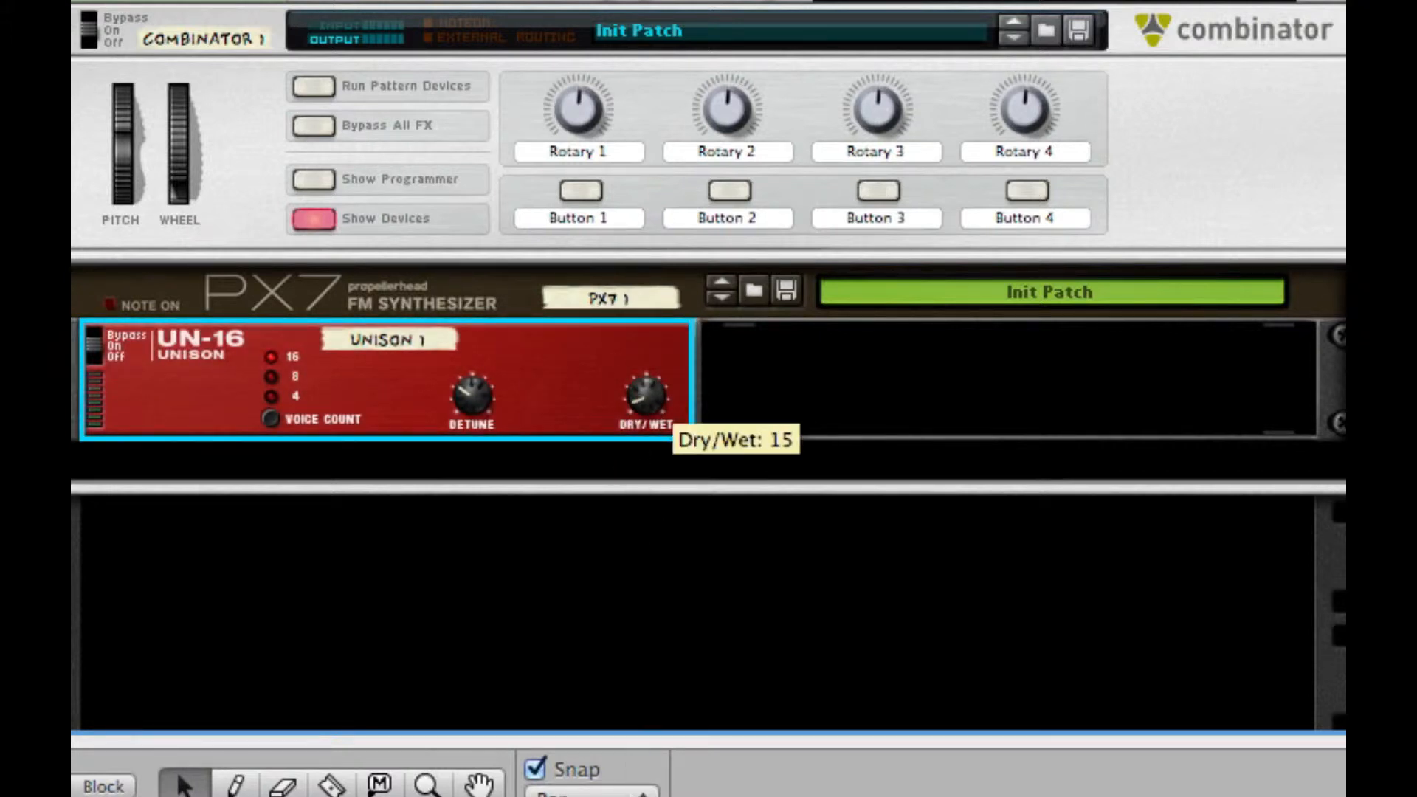
left_click_drag(471, 415, 482, 490)
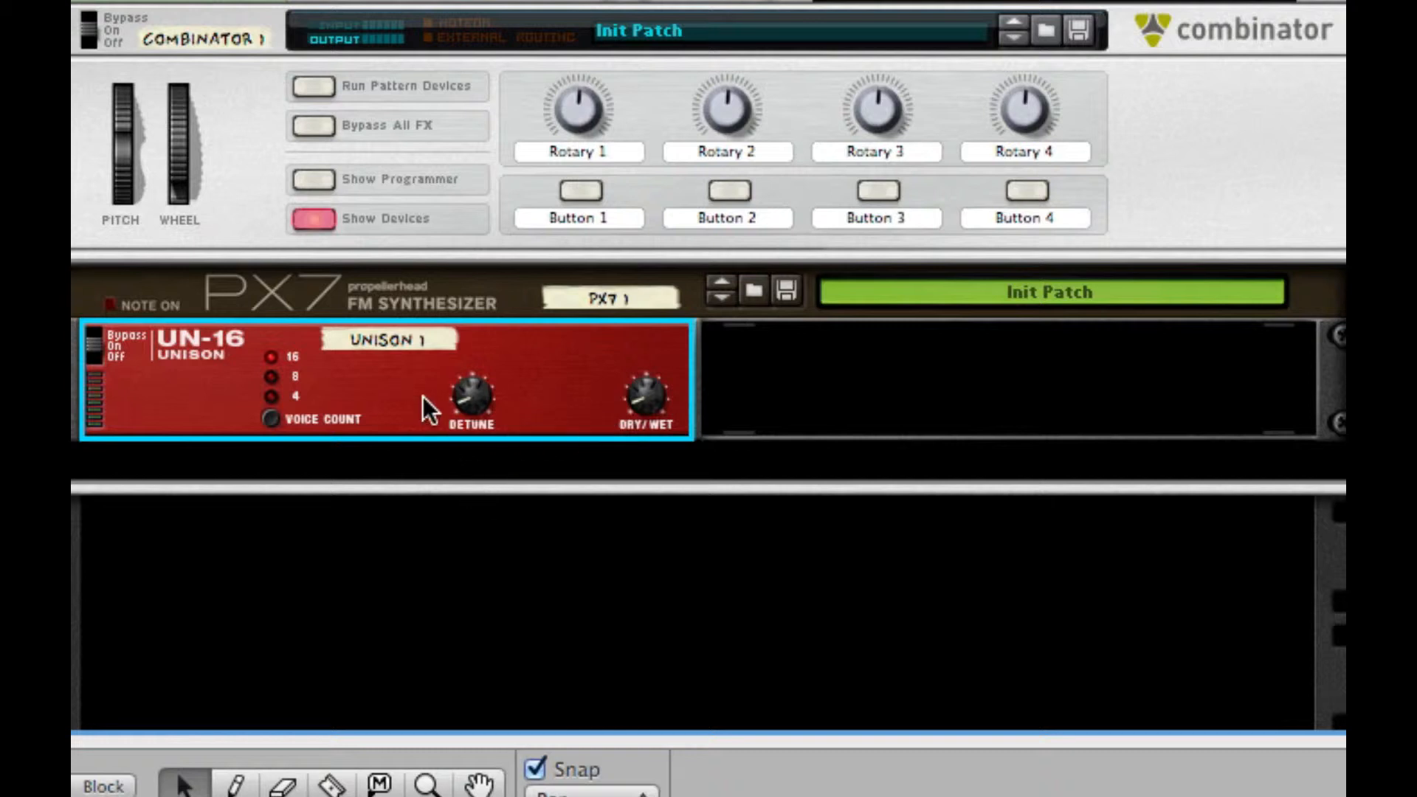
Add an ECF-42 filter after the Unison, set resonance to 49, raise the envelope amount and choose BP 12 mode
right_click(591, 397)
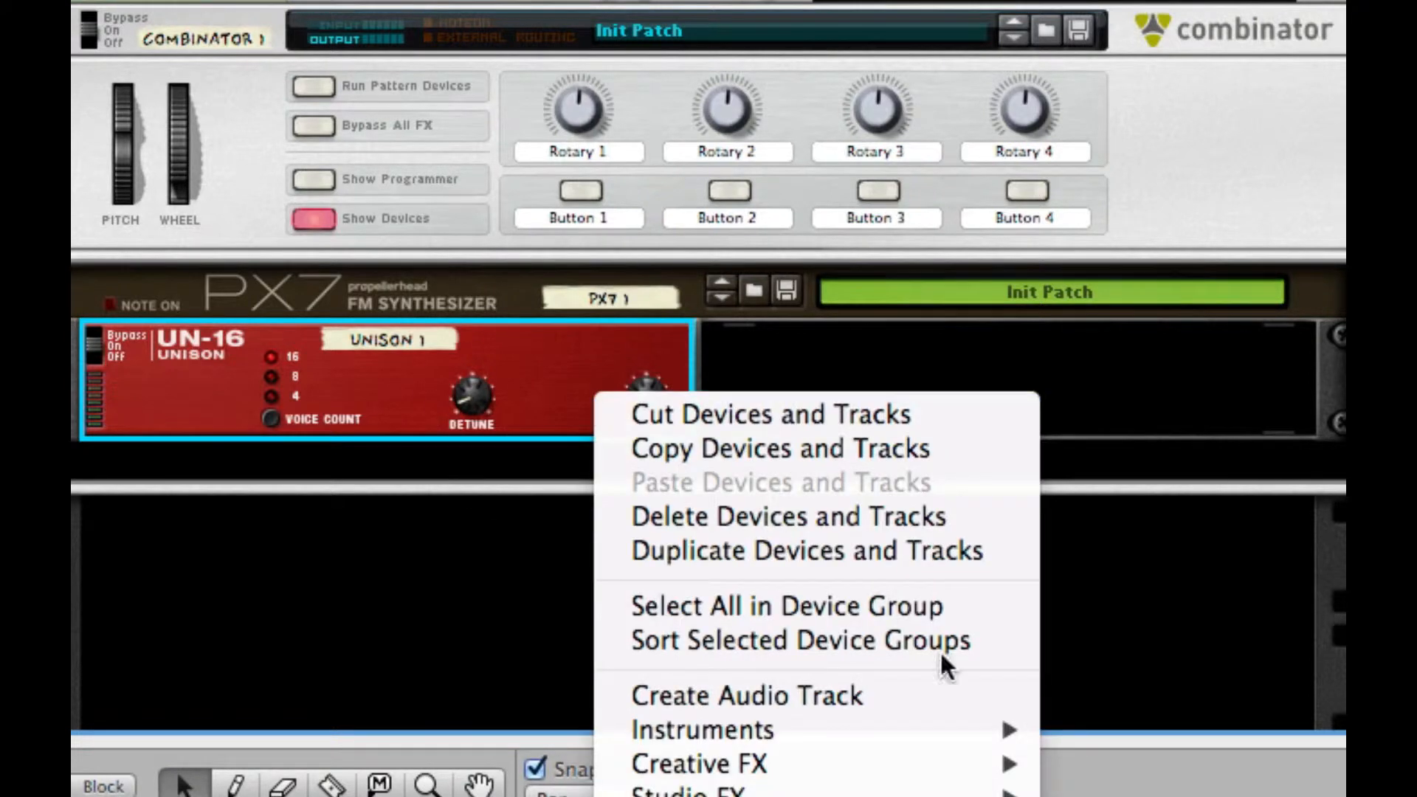
mouse_move(930, 773)
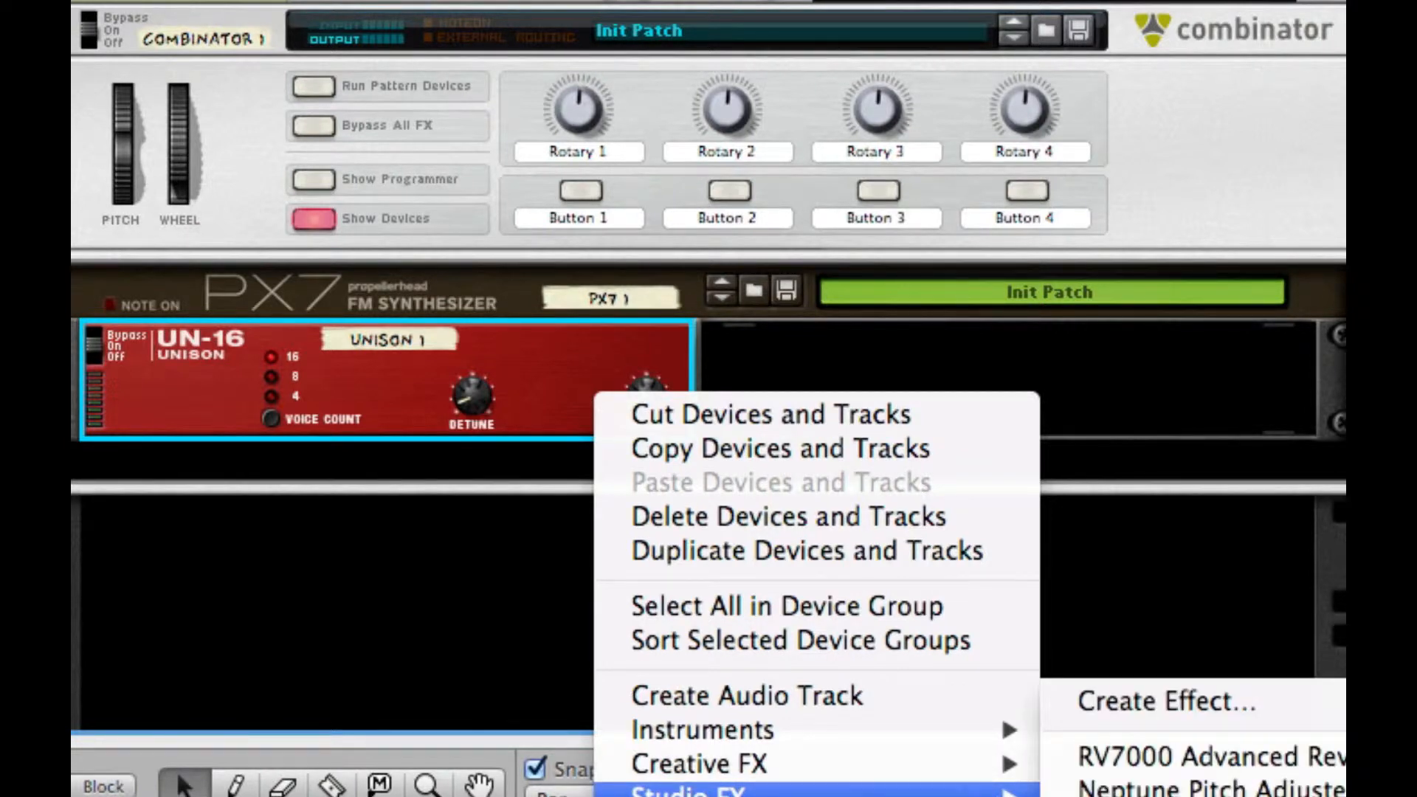
left_click(1153, 795)
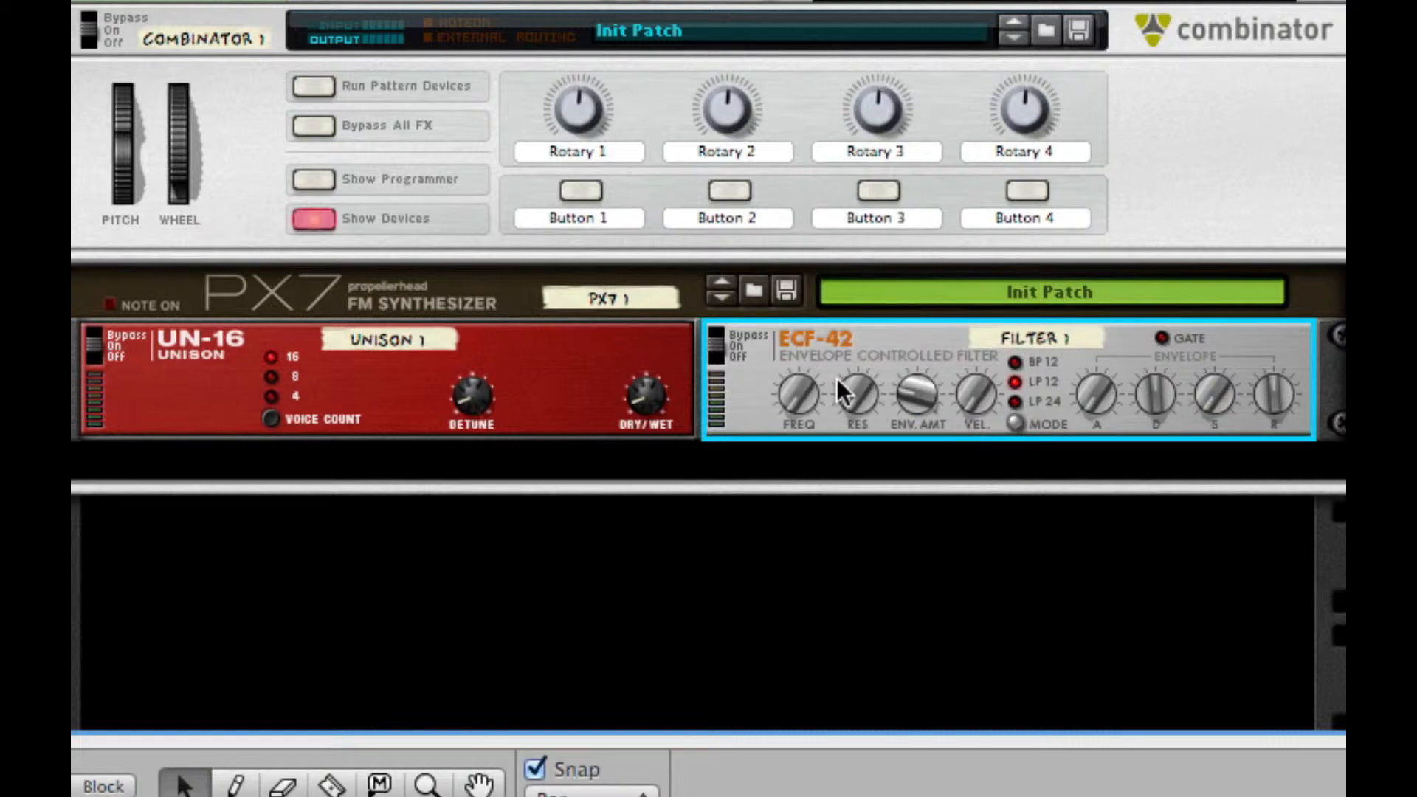
left_click_drag(838, 377, 873, 178)
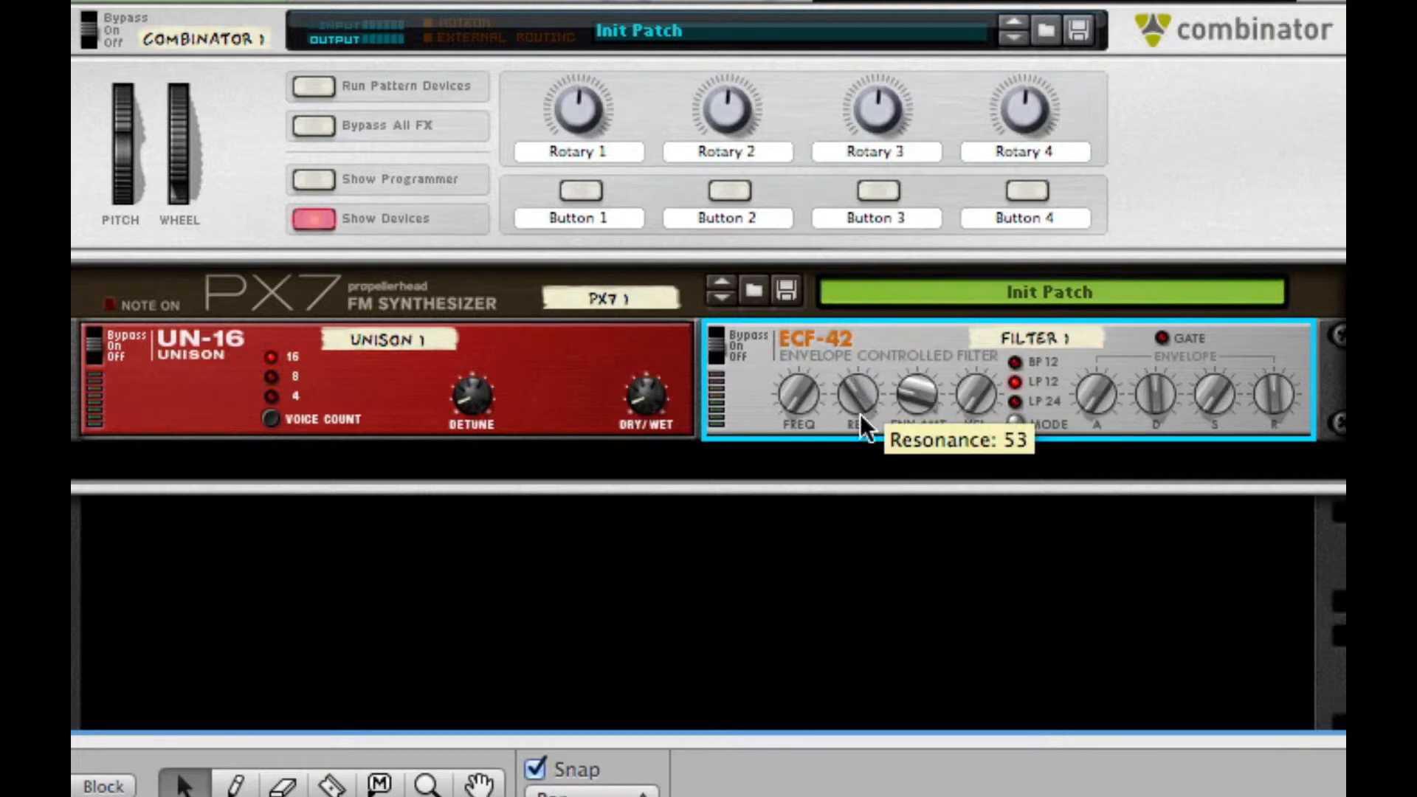
left_click_drag(861, 414, 861, 420)
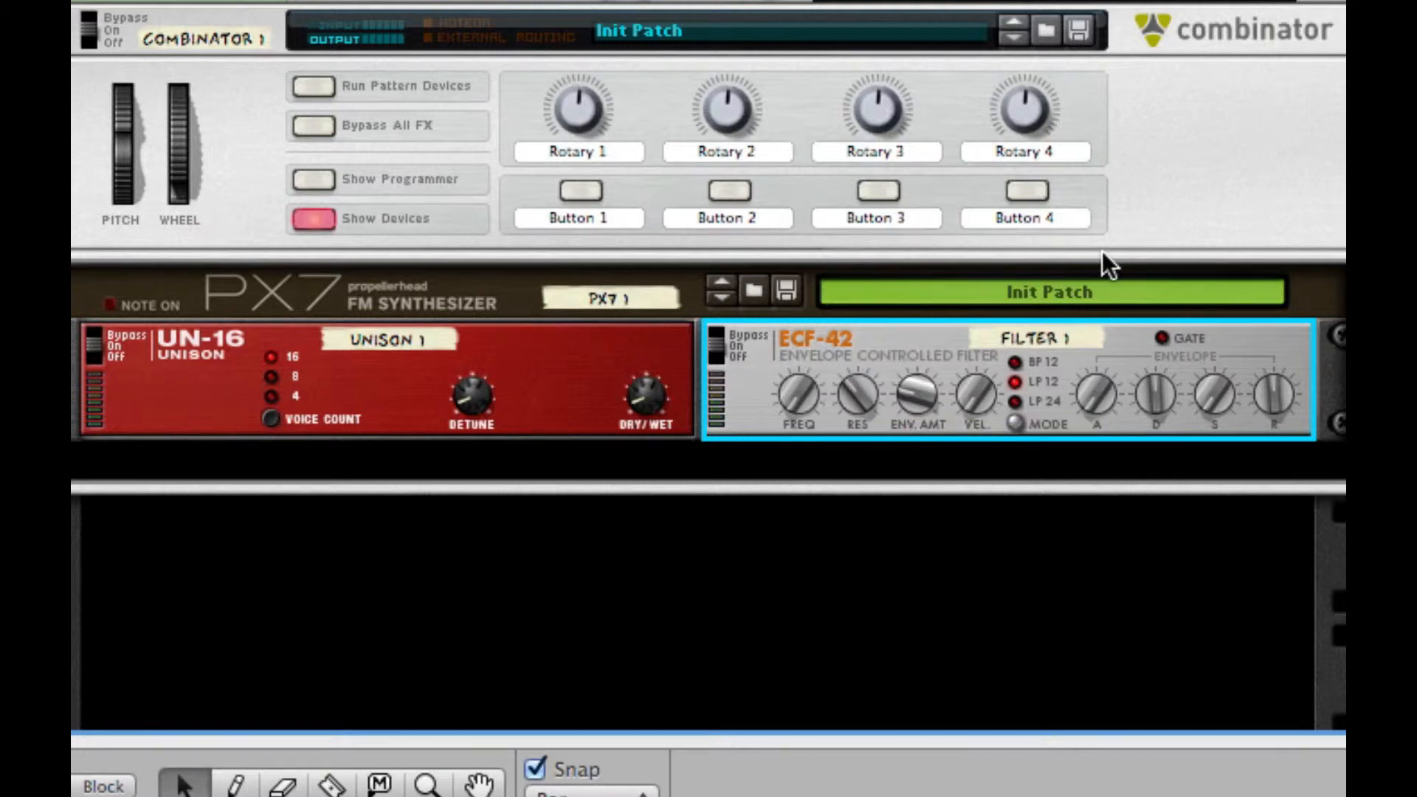
left_click_drag(933, 385, 933, 313)
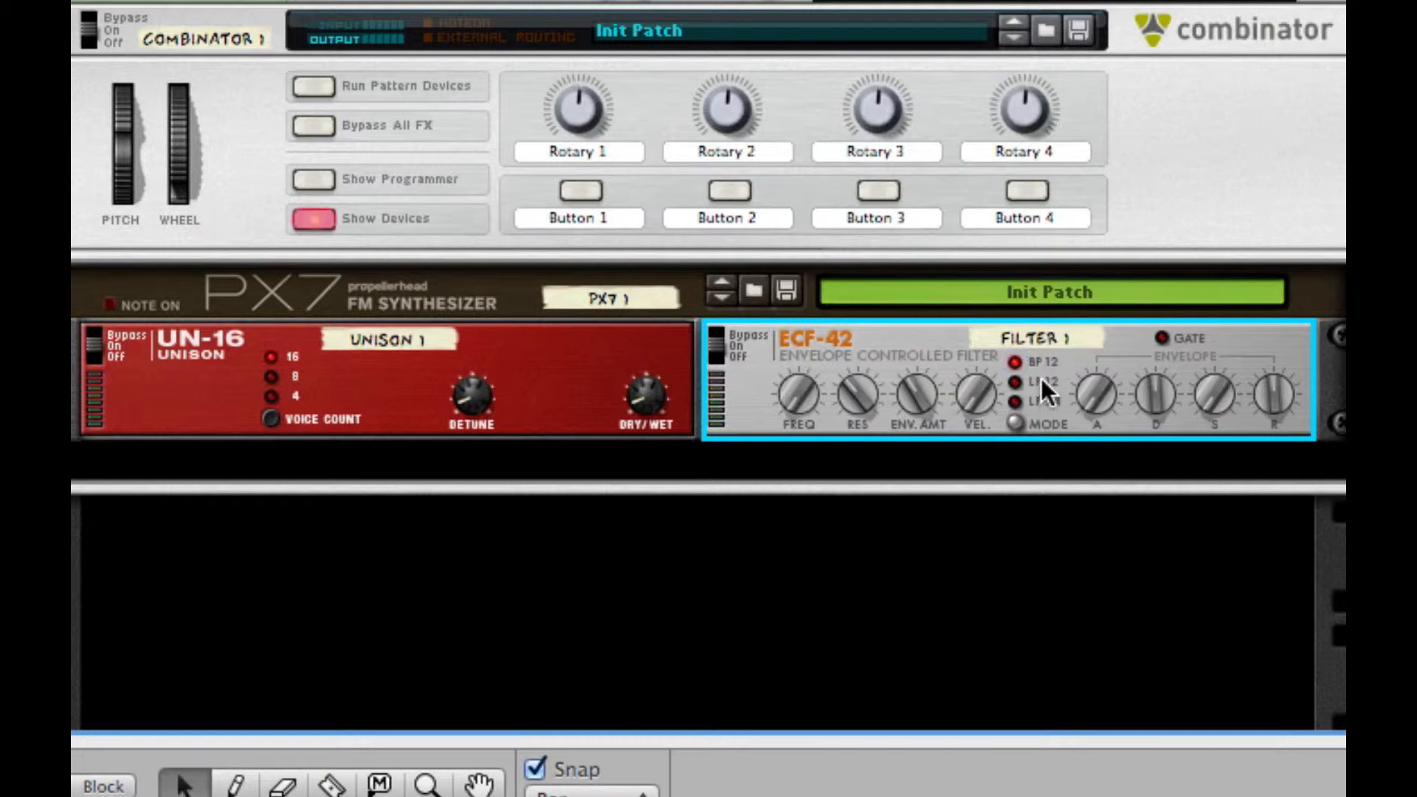
Add a Pulsar and cable its LFO 1 CV output to the ECF-42's Freq CV input
right_click(748, 392)
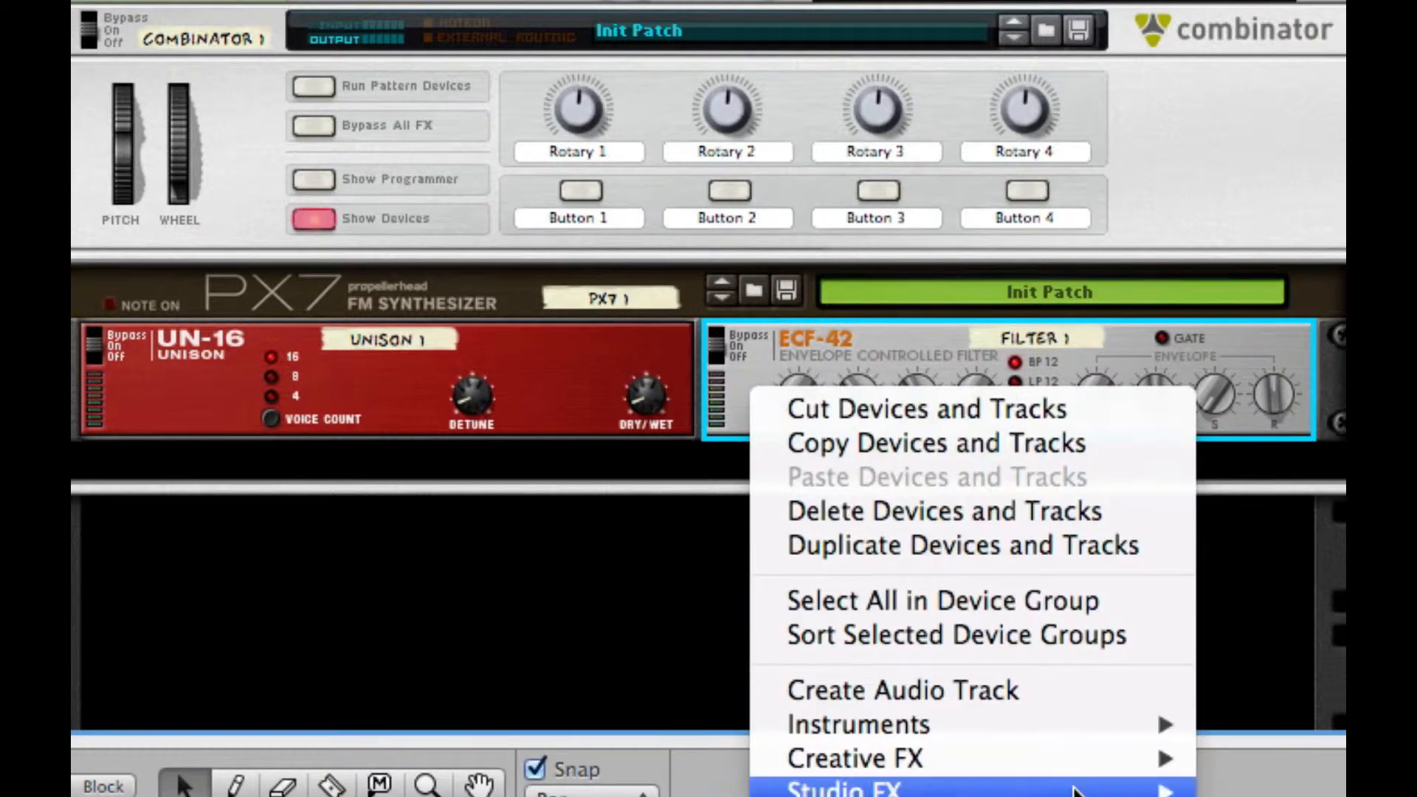
mouse_move(1078, 789)
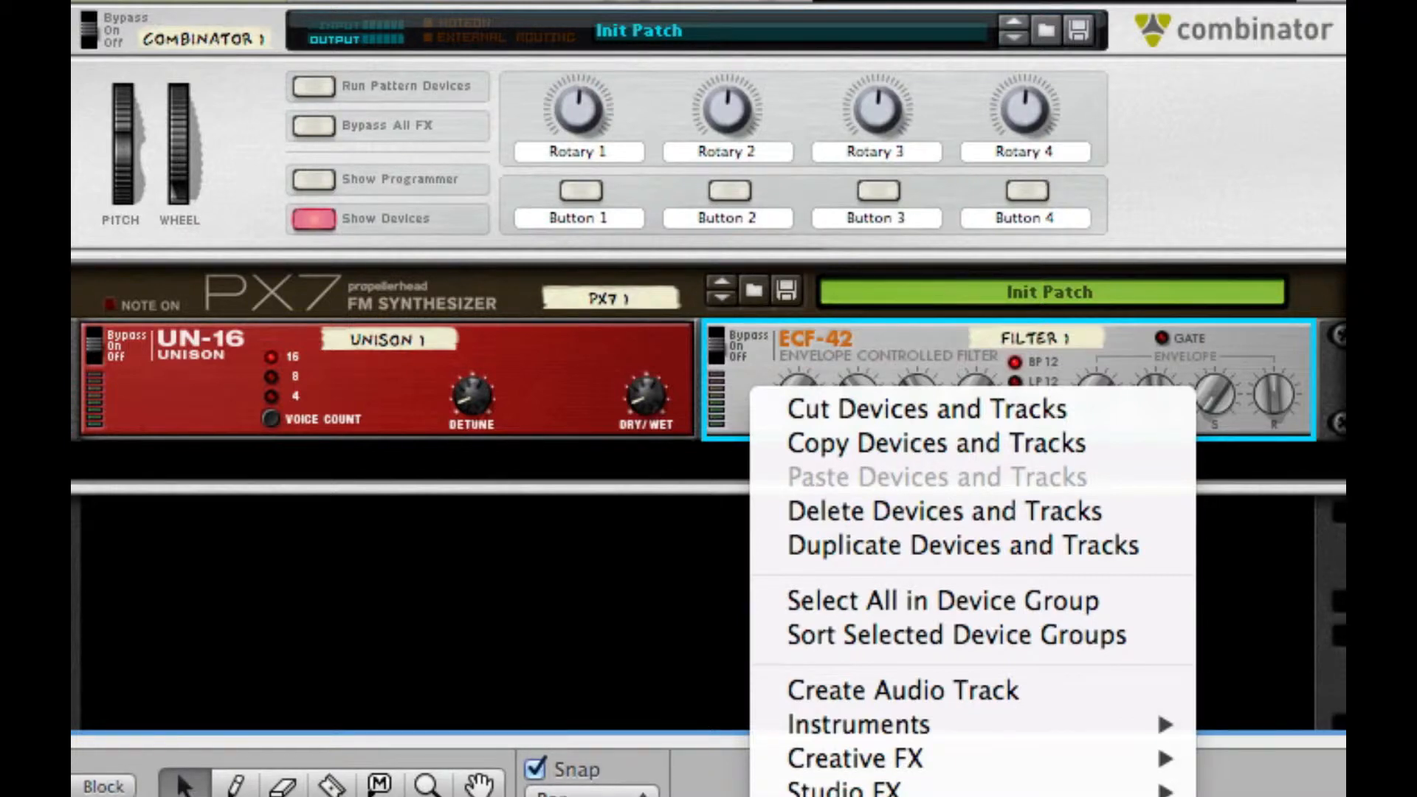
left_click(1255, 796)
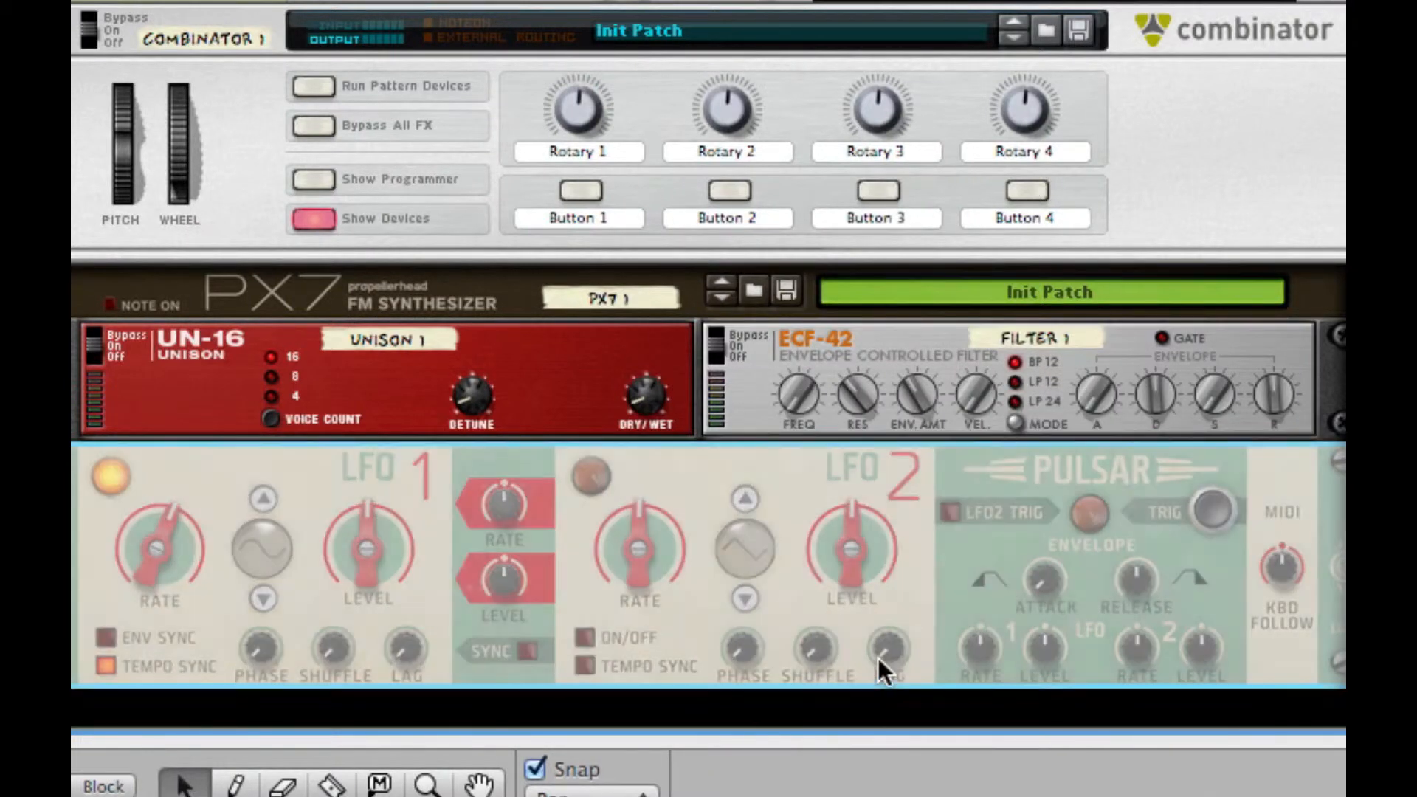
key("Tab")
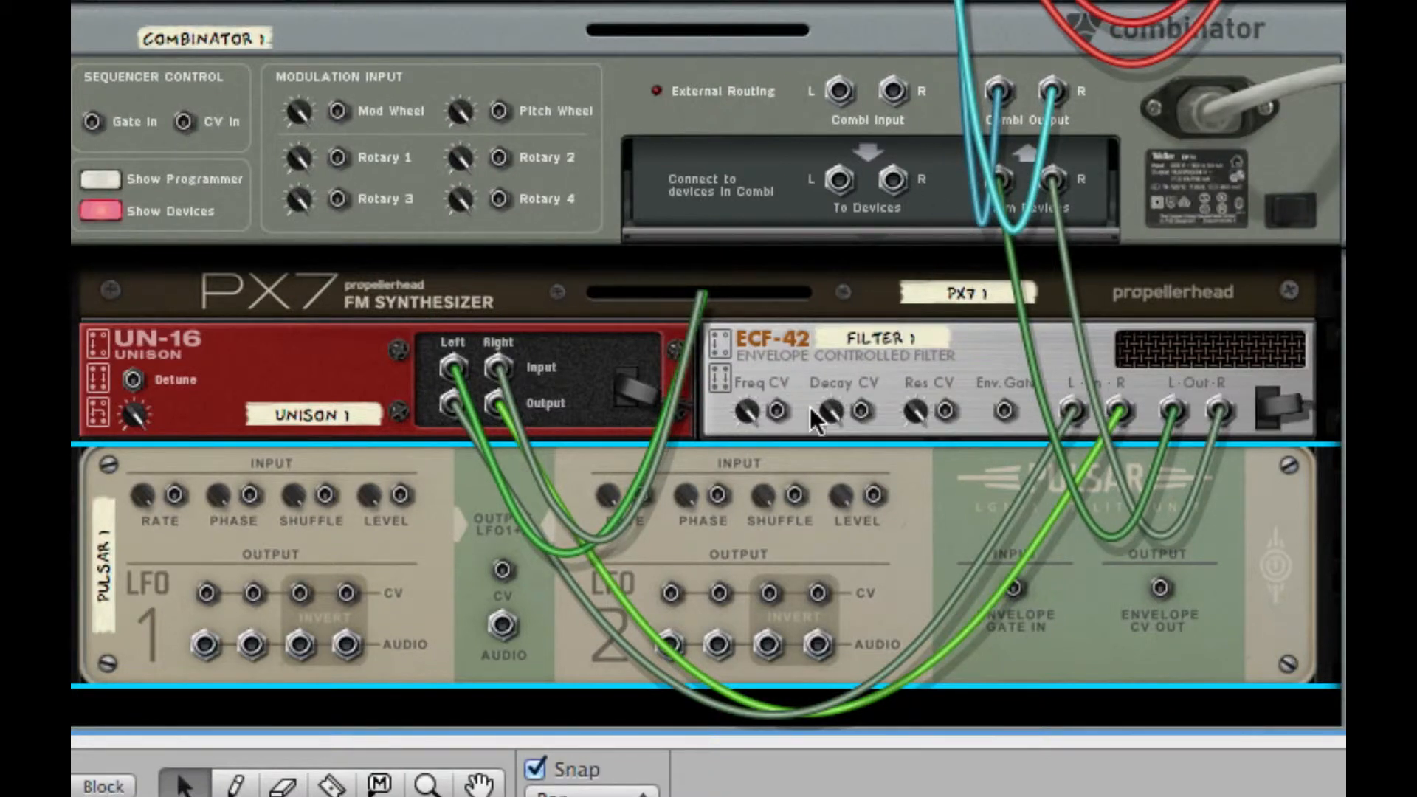
left_click_drag(778, 410, 208, 593)
key("Tab")
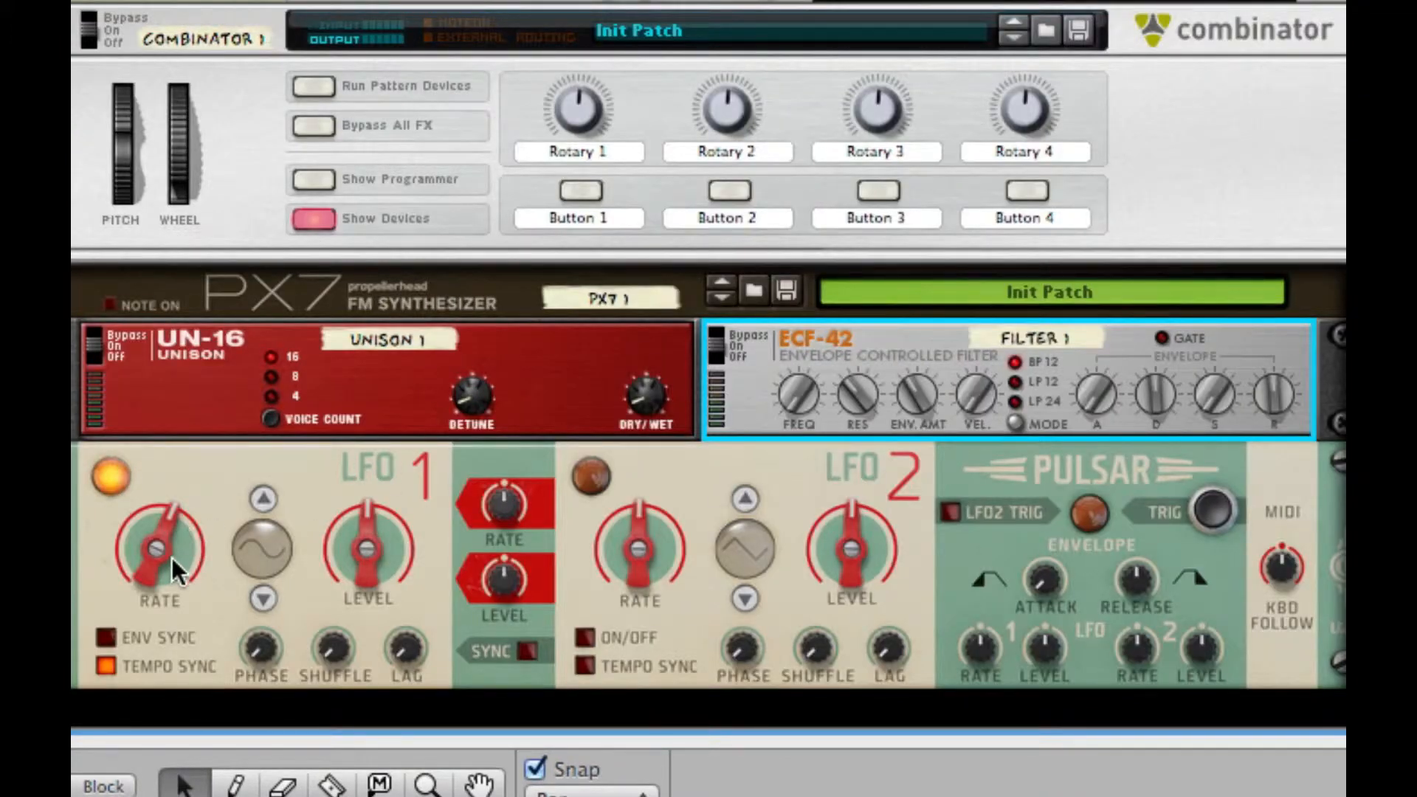
Set the Pulsar's LFO 1 rate to 1/4 and raise its level to about three-quarters
left_click_drag(172, 558, 172, 520)
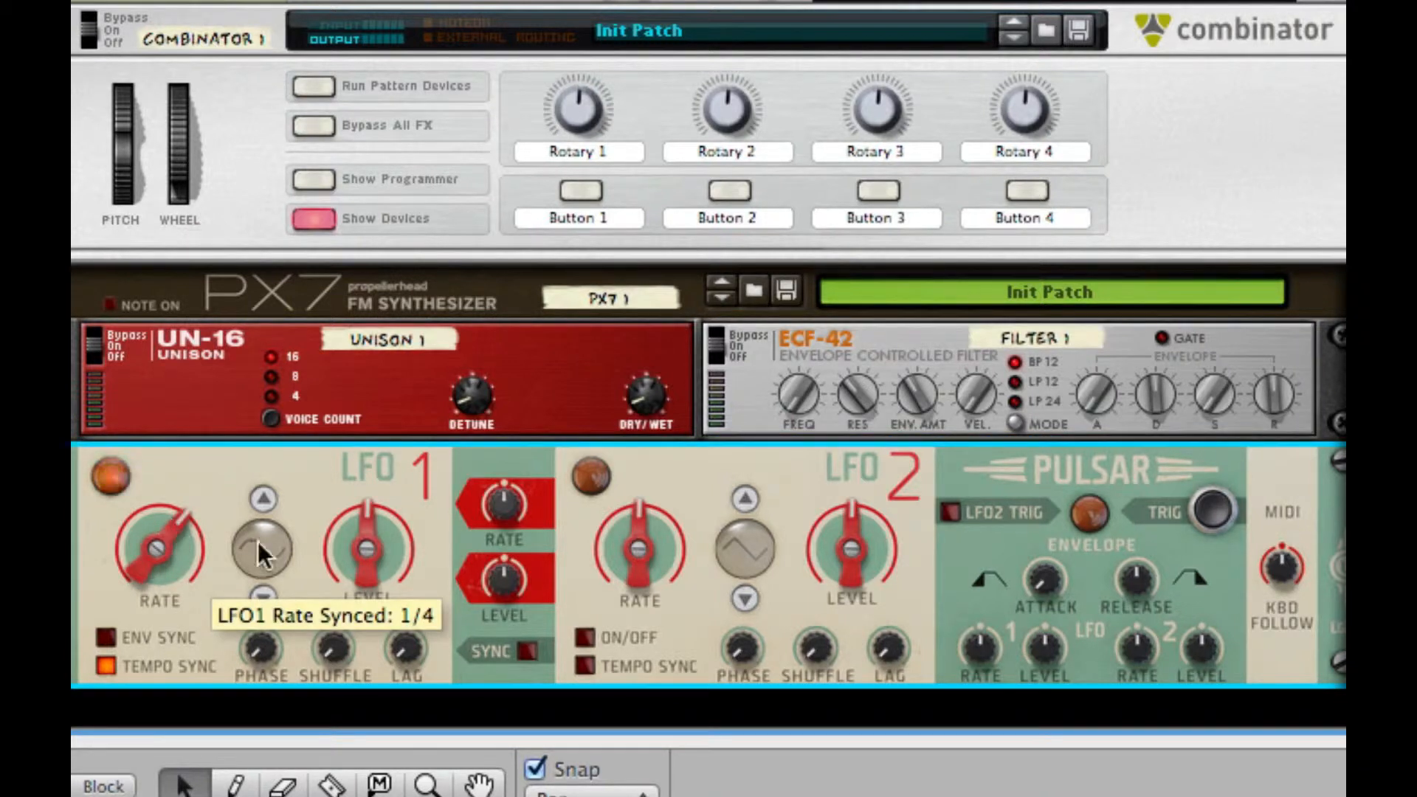
left_click_drag(347, 551, 284, 418)
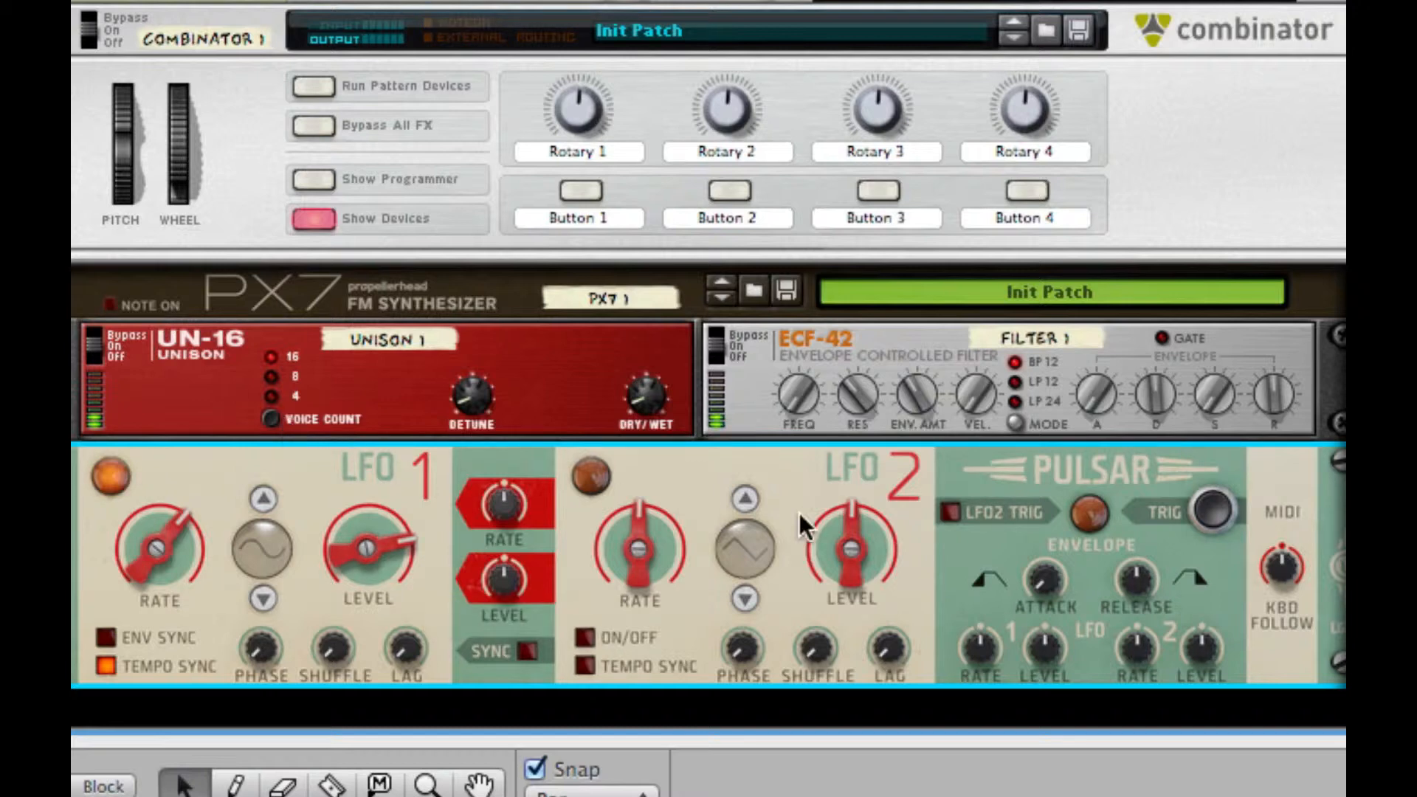
mouse_move(857, 412)
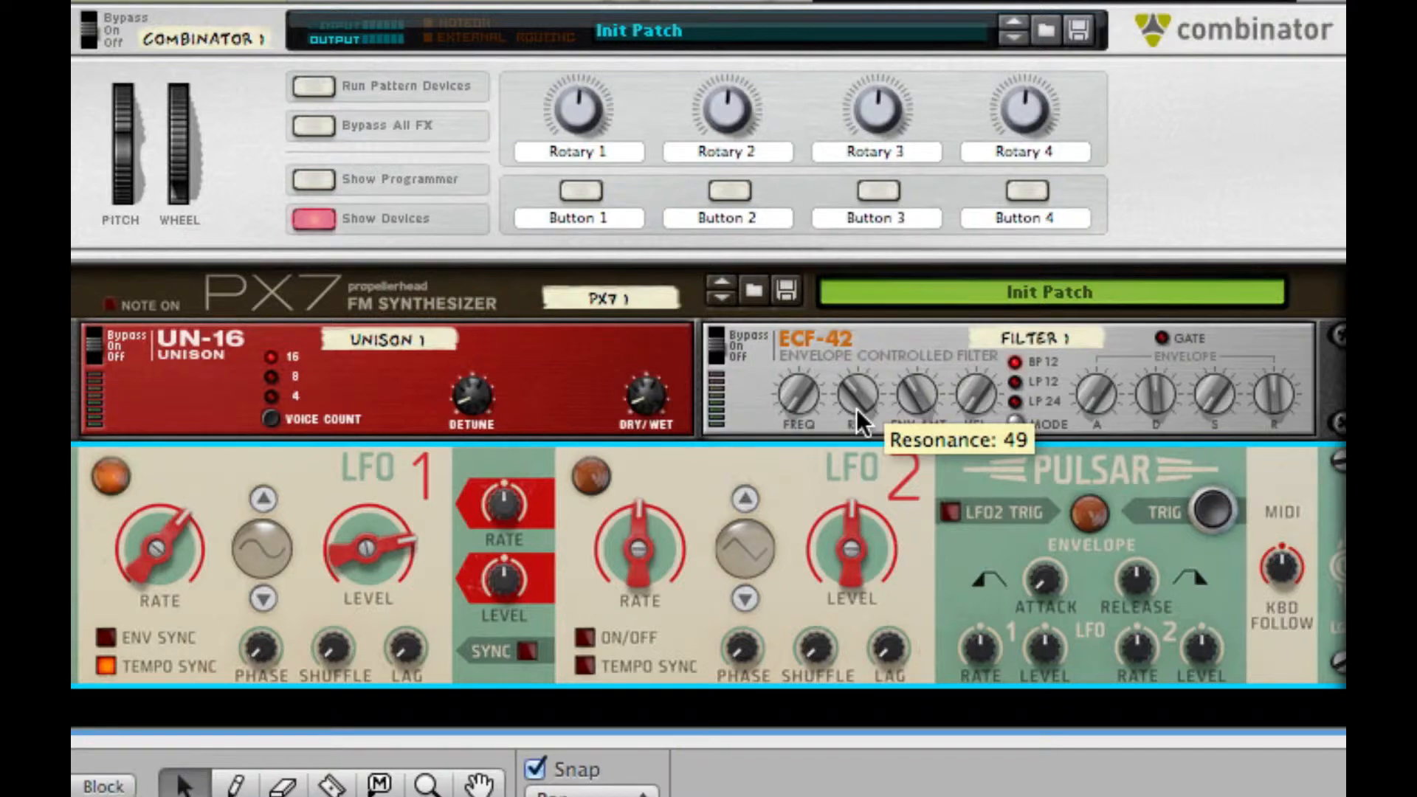
Add an RV7000 reverb after the Pulsar and load the ALL Treetops patch from the Reason Factory Sound Bank's RV7000 Patches
right_click(923, 601)
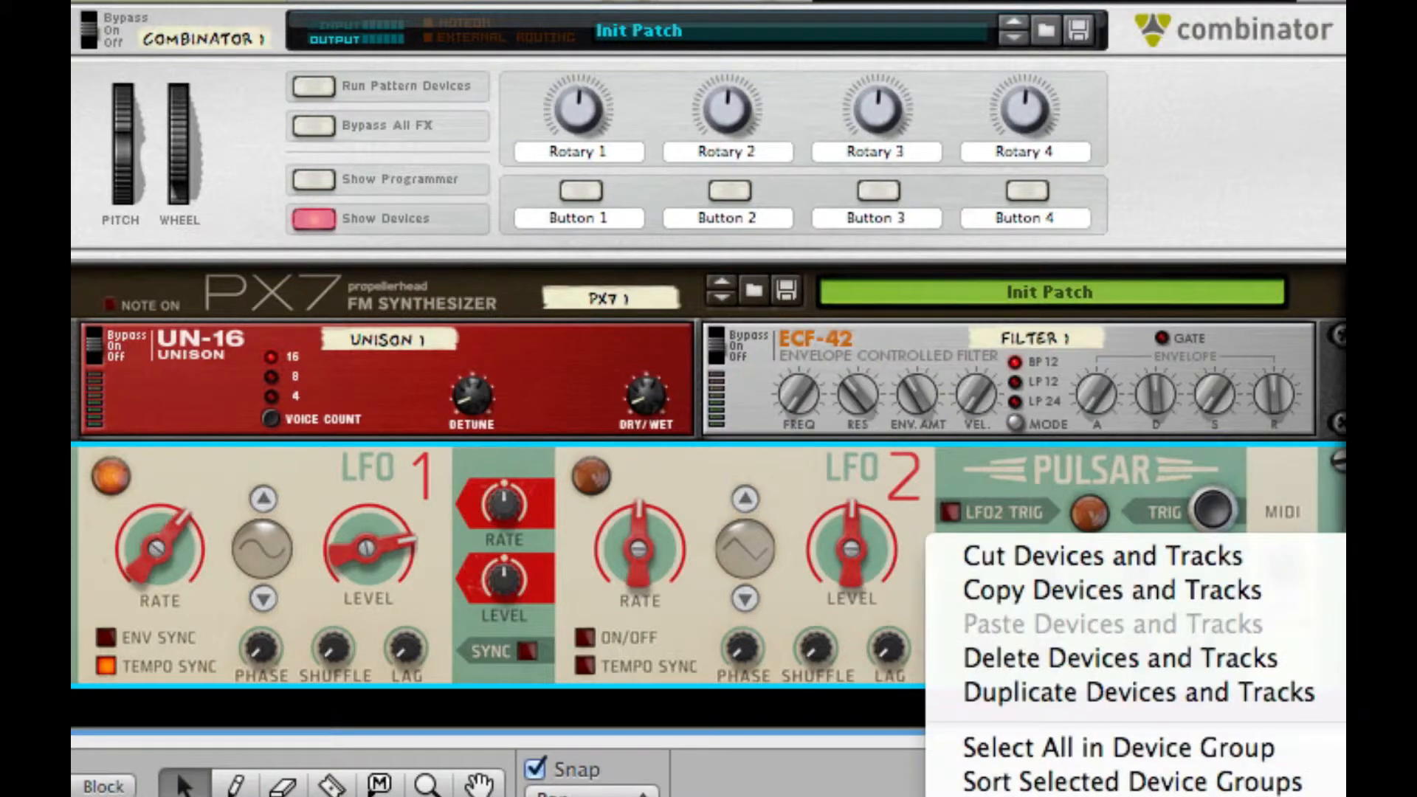
left_click(1211, 793)
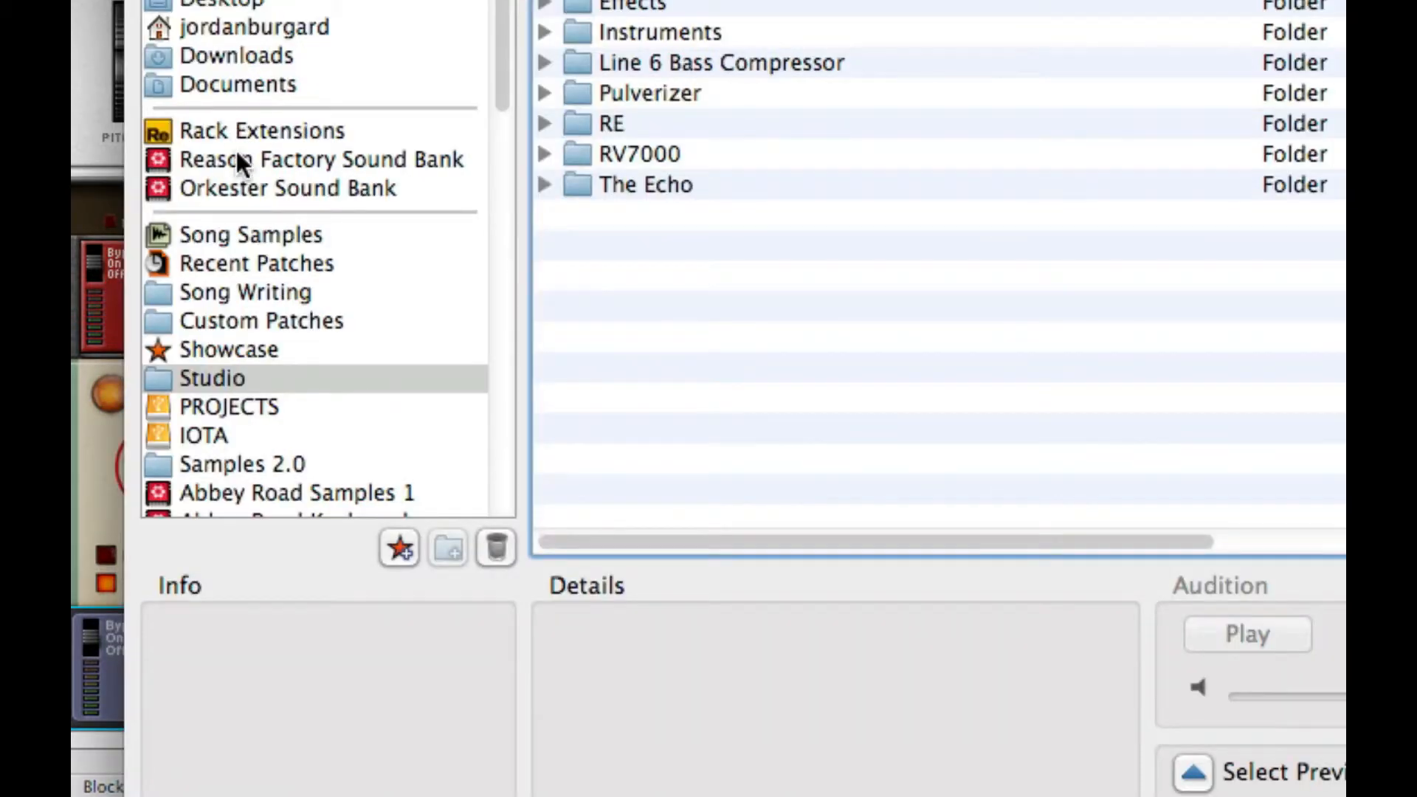
left_click(236, 156)
scroll(850, 451, "down", 5)
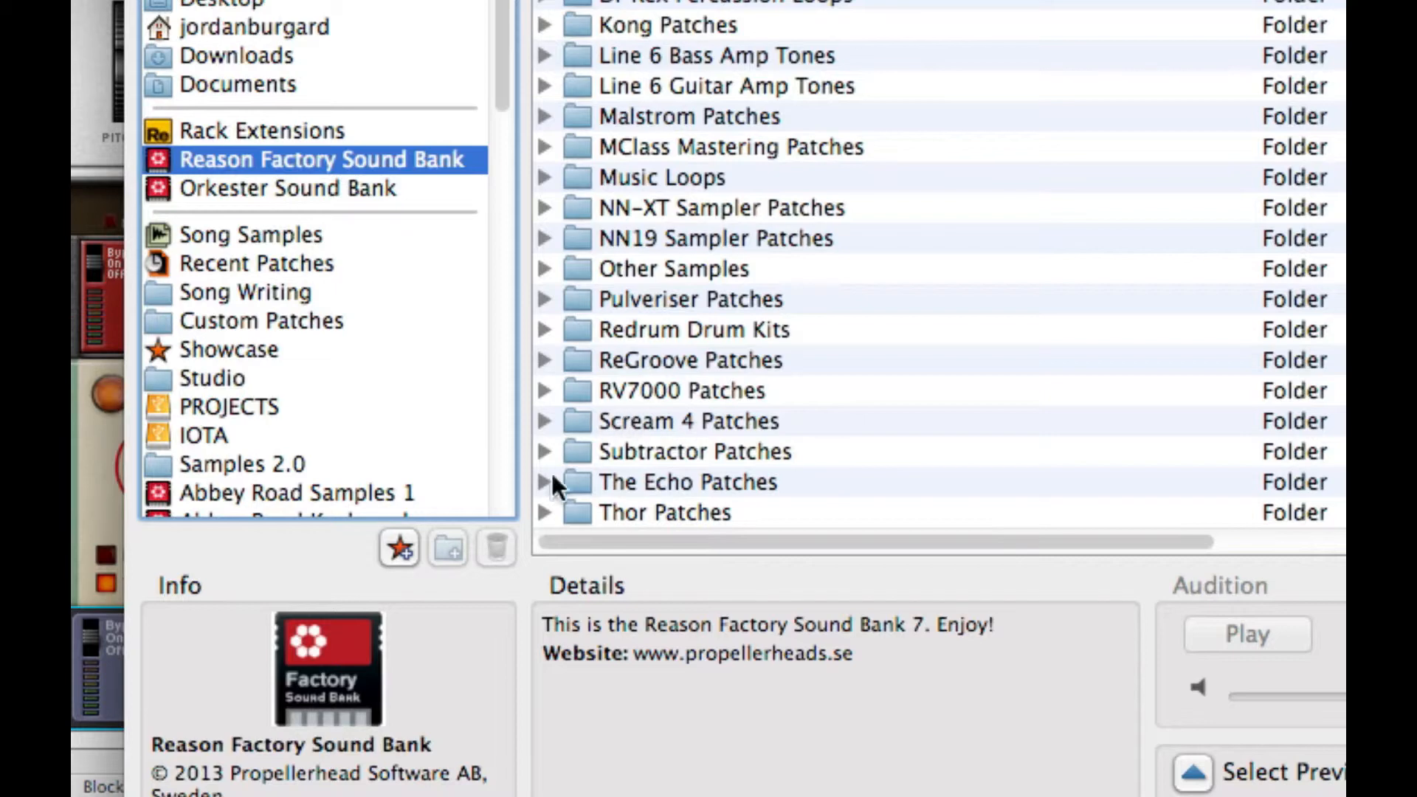
left_click(622, 398)
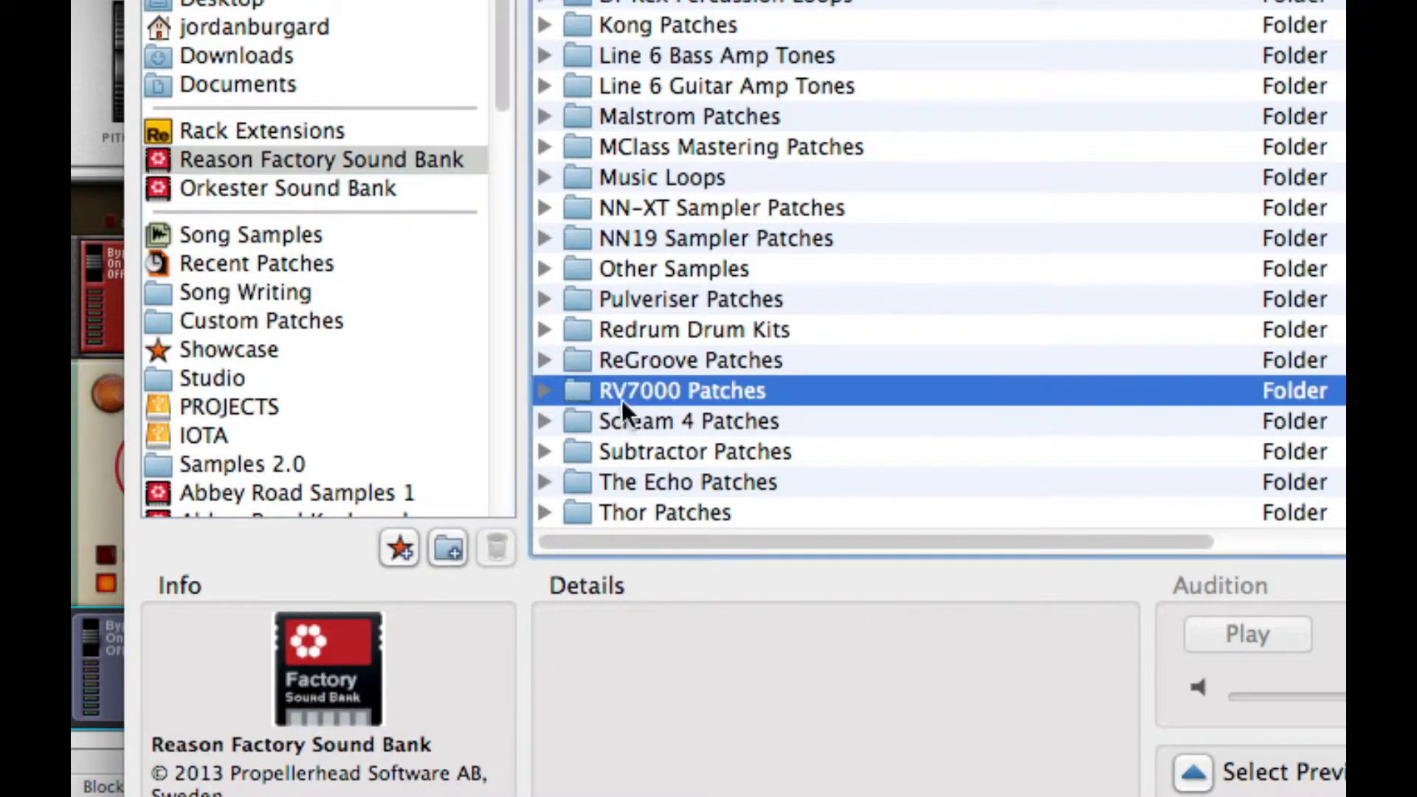
left_click(540, 391)
scroll(883, 498, "down", 5)
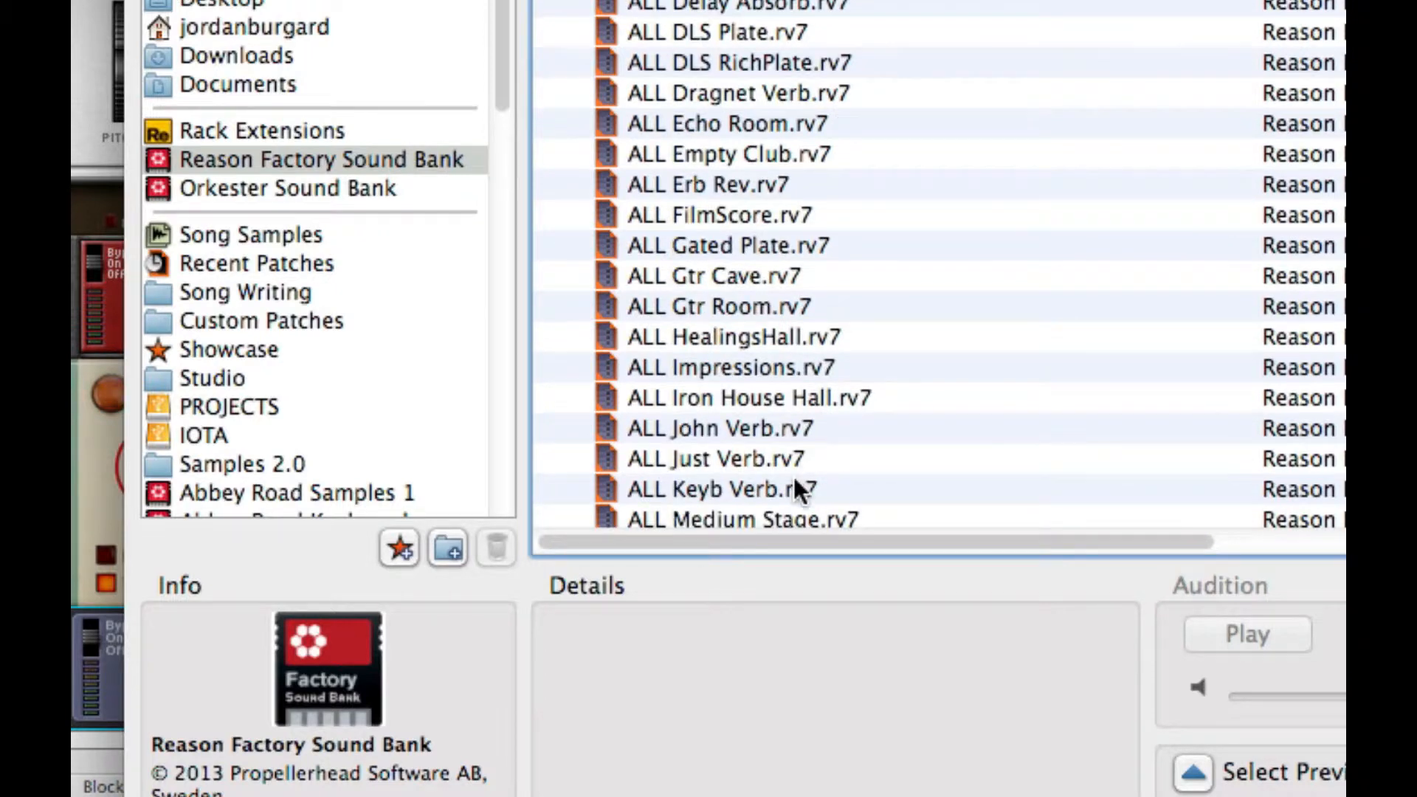
scroll(793, 474, "down", 5)
double_click(746, 352)
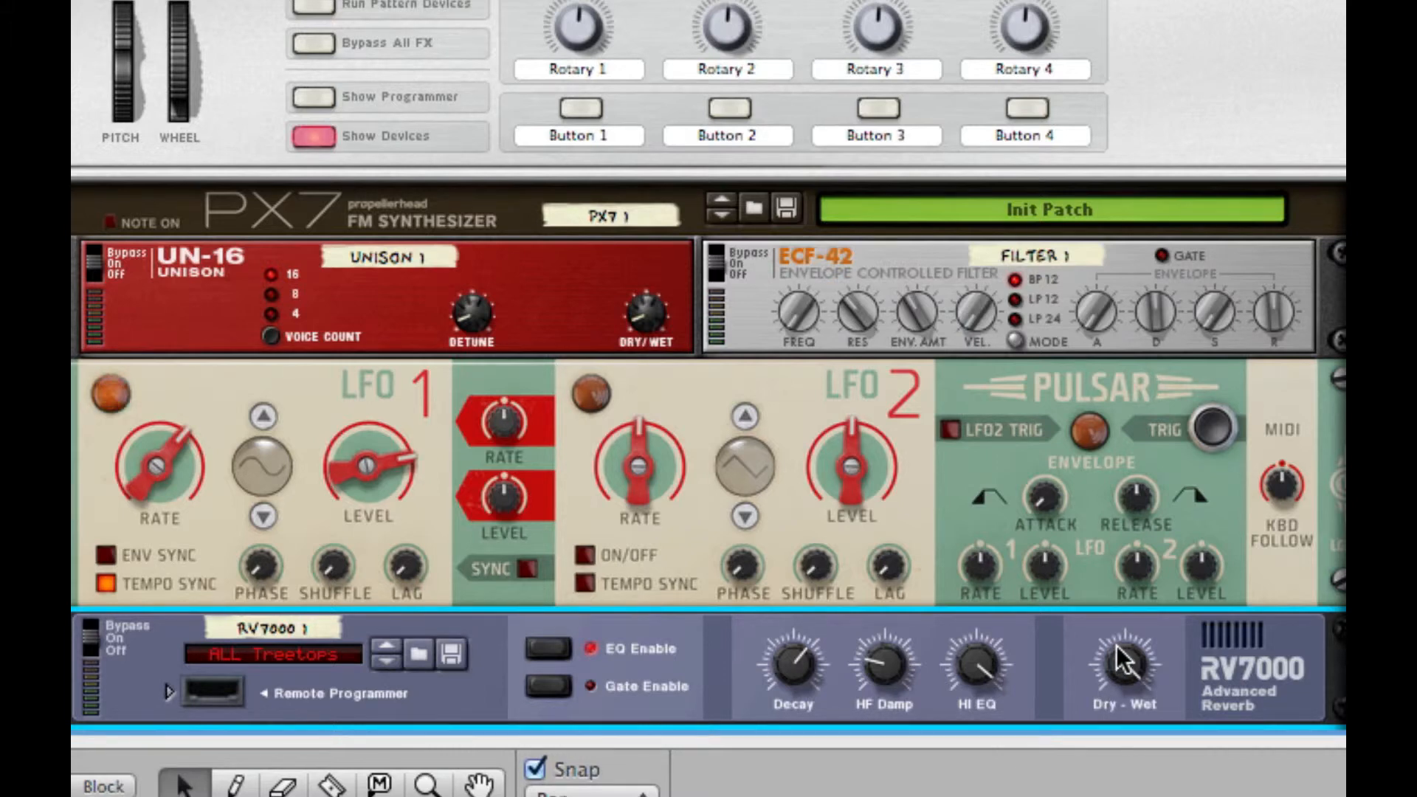
Turn the RV7000's Dry/Wet down to a mostly dry mix and lower its Decay
mouse_move(1116, 648)
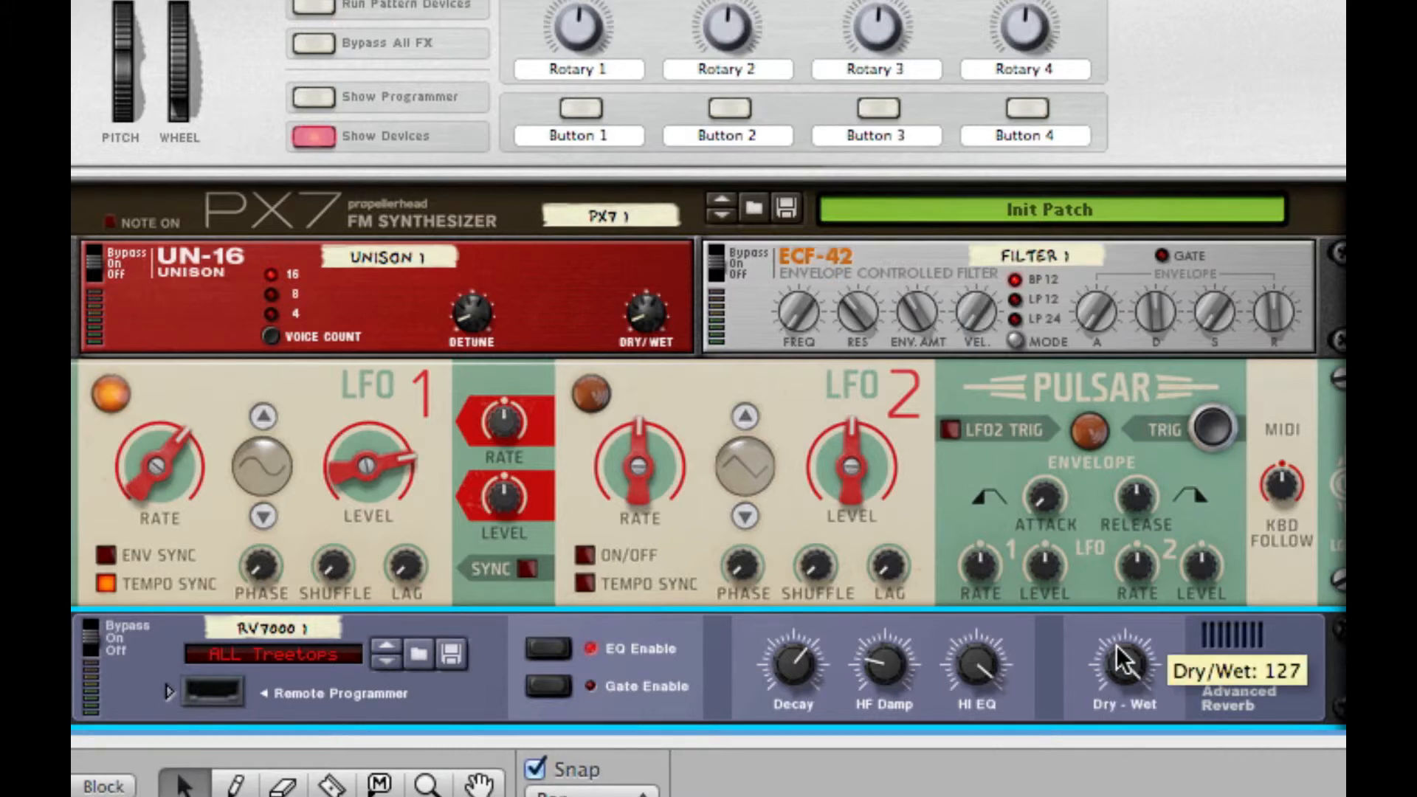
left_click_drag(1125, 665, 847, 780)
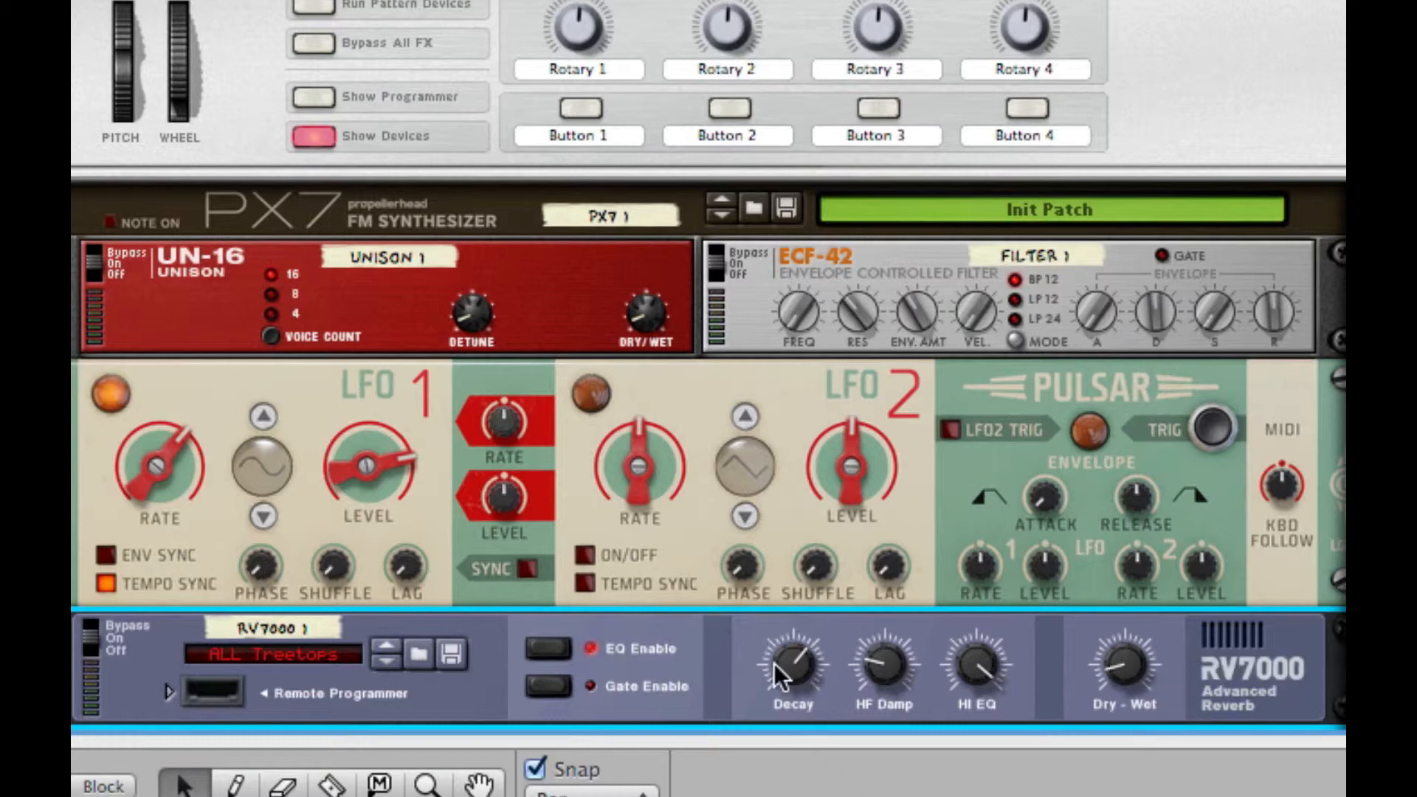
left_click_drag(775, 664, 776, 703)
Add a Pulveriser after the RV7000 and raise its Squash amount
right_click(1251, 666)
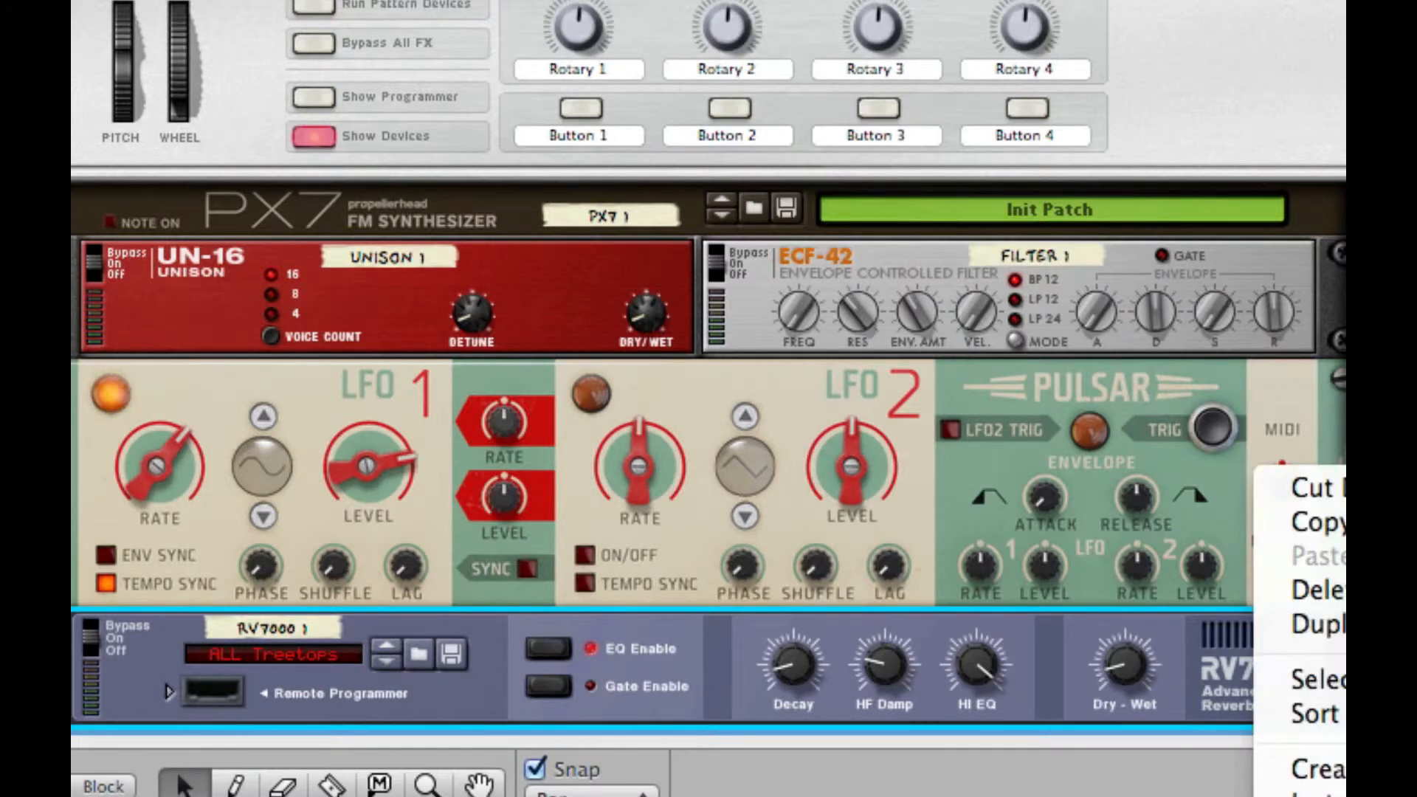
left_click(1345, 767)
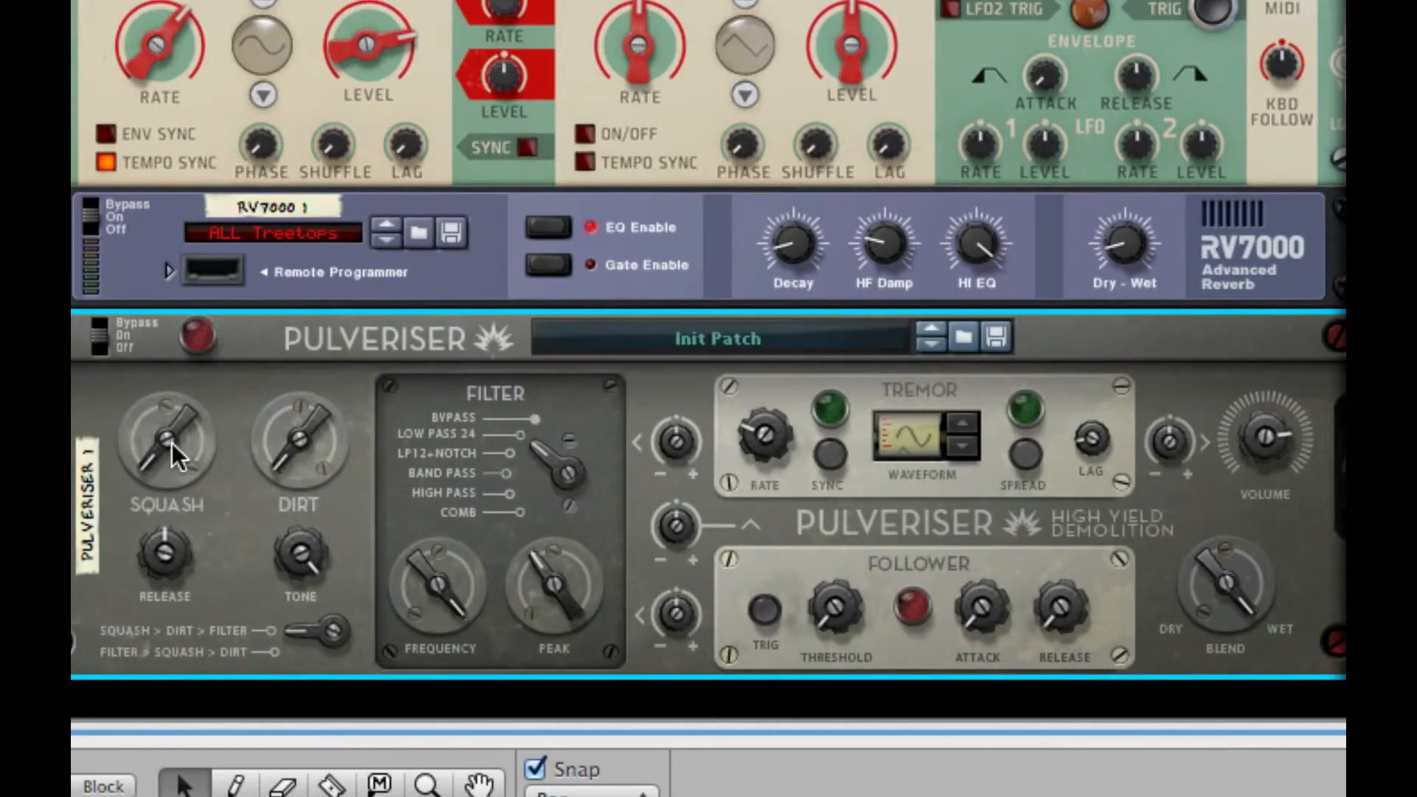
left_click_drag(172, 443, 191, 340)
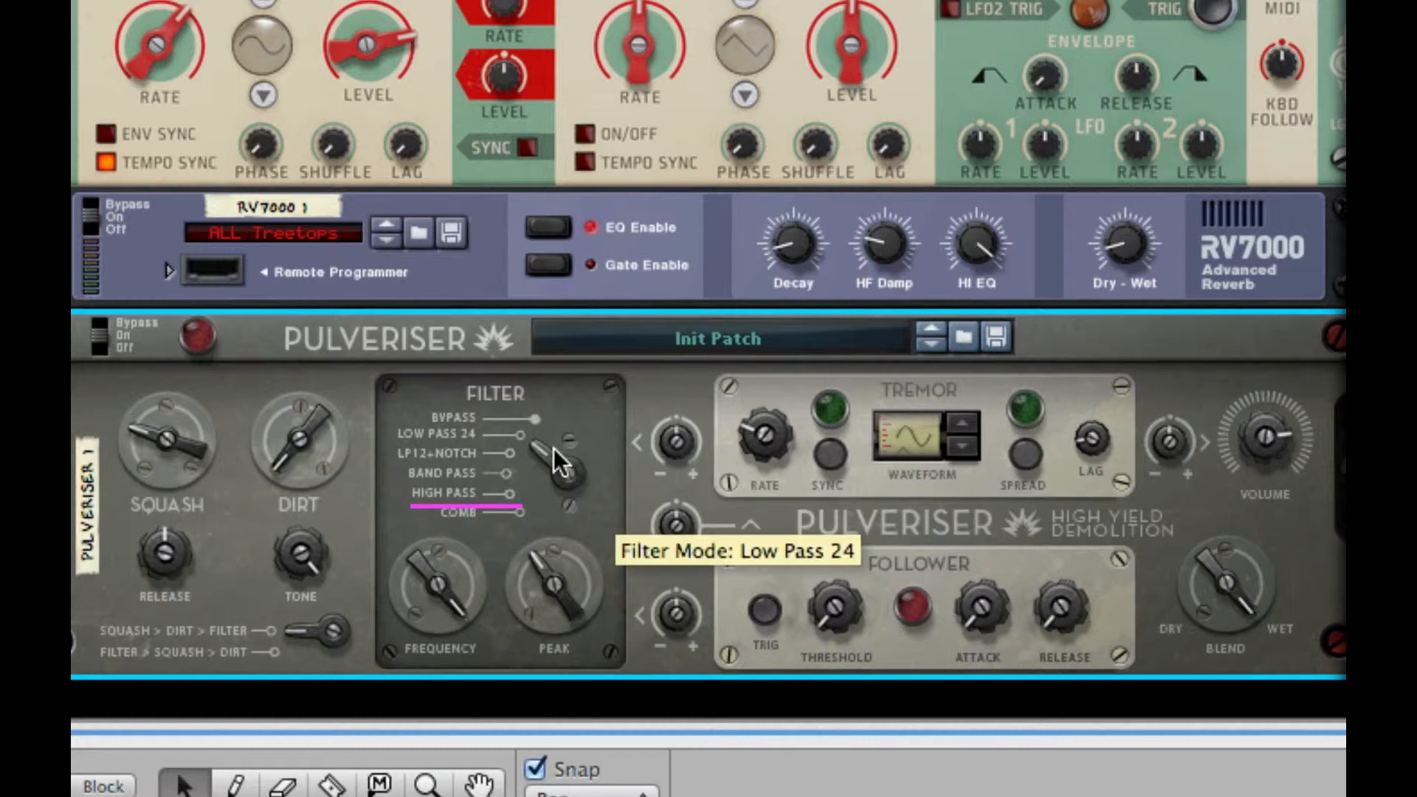
Set the Pulveriser's filter mode to High Pass and lower its filter frequency
left_click_drag(546, 491, 546, 698)
left_click_drag(438, 588, 426, 794)
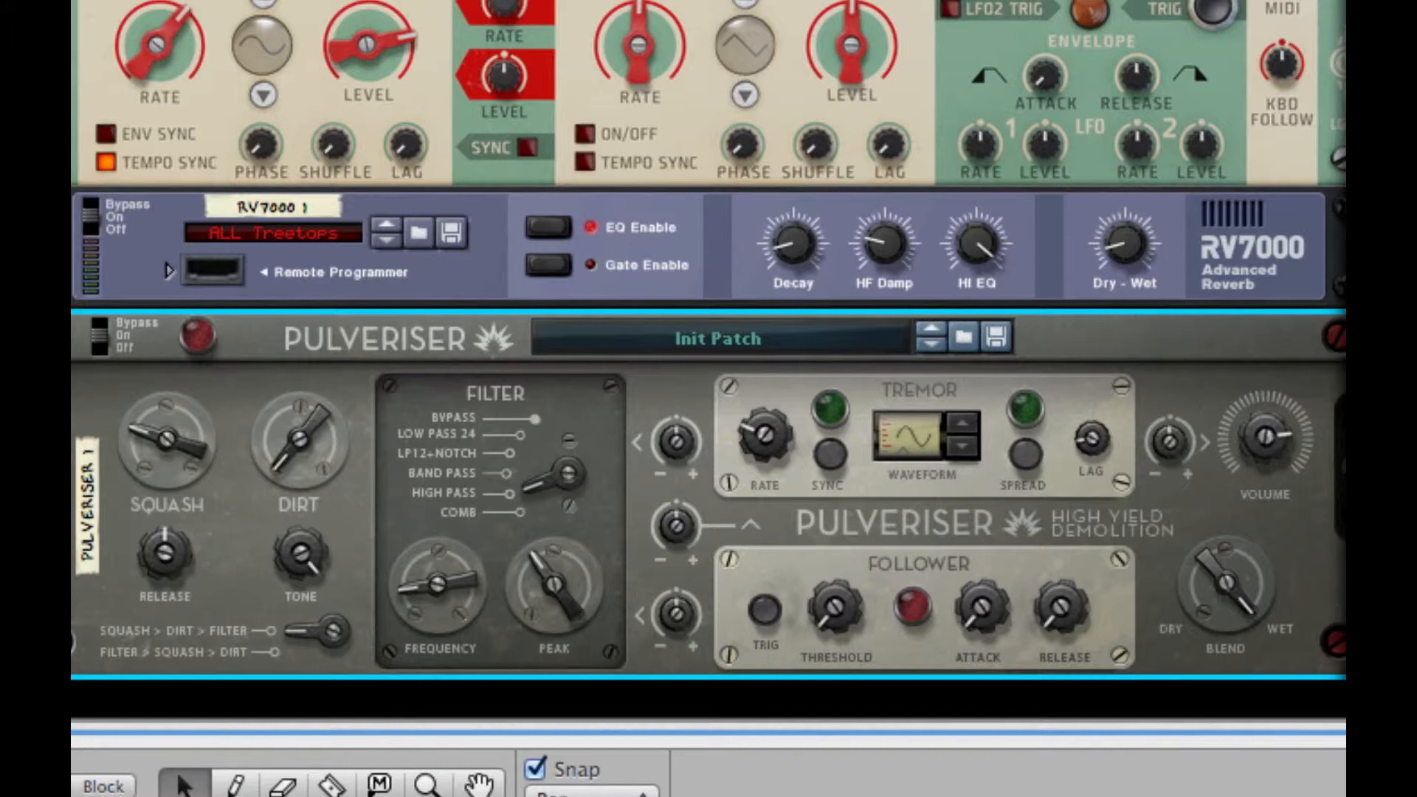
left_click_drag(408, 586, 411, 560)
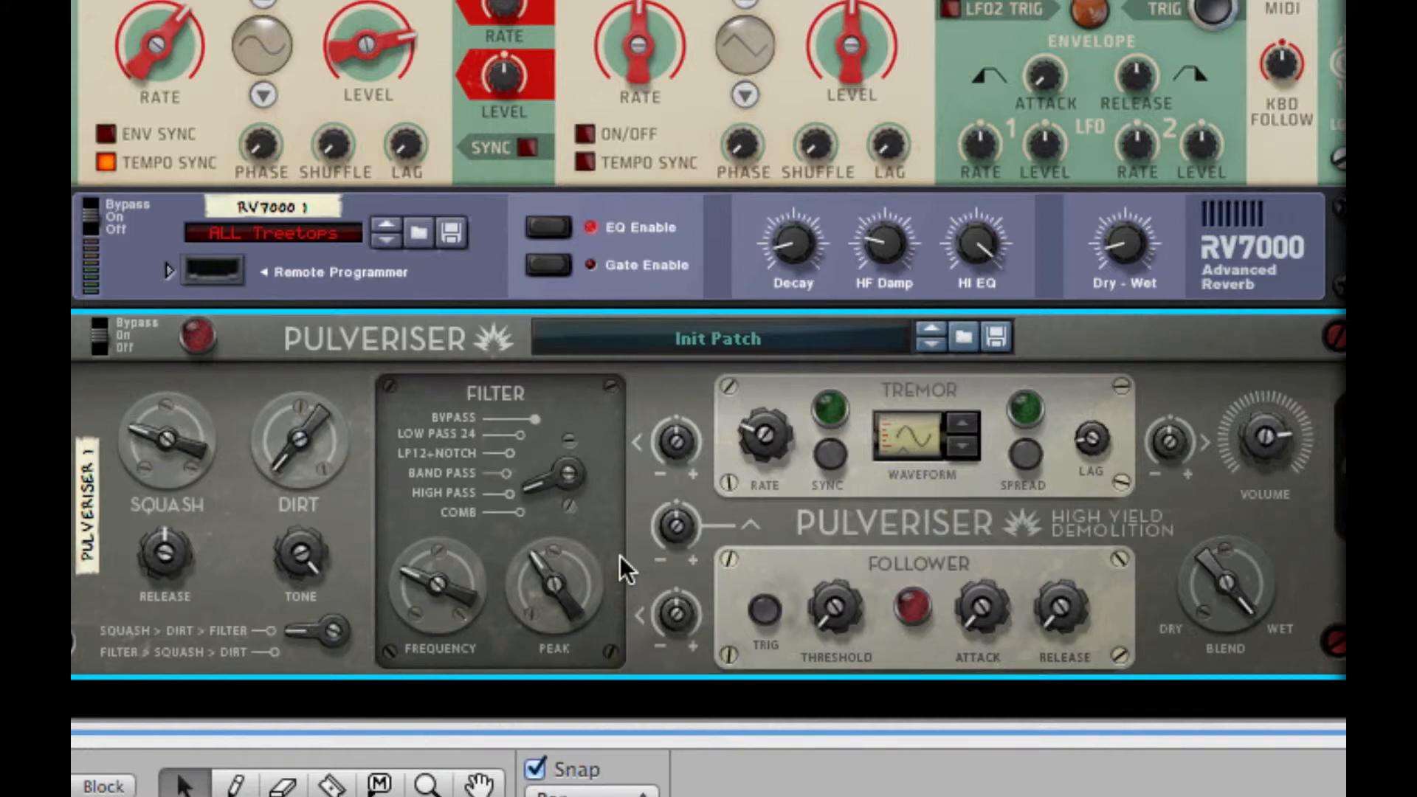
mouse_move(599, 585)
left_click_drag(599, 585, 599, 574)
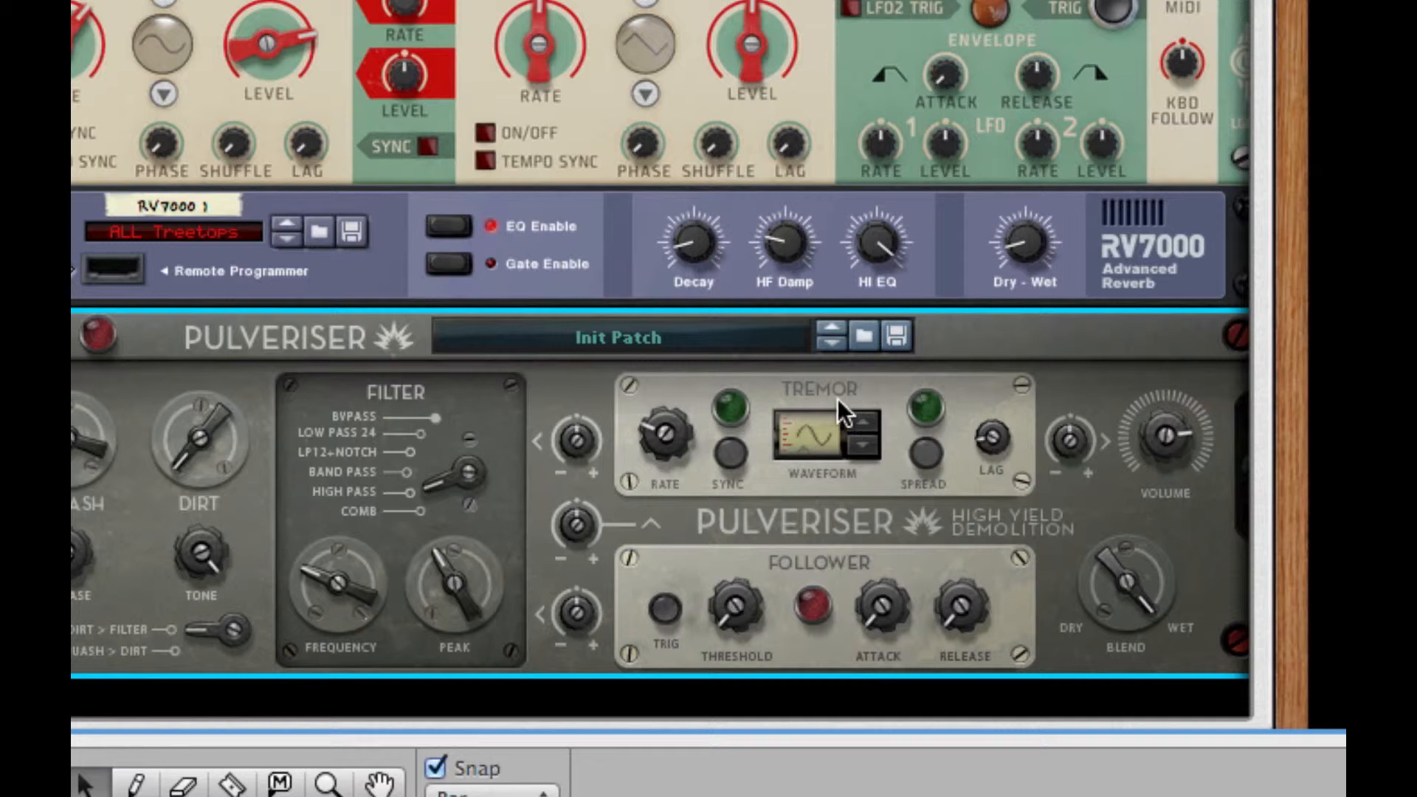
Enable Spread on the Pulveriser's Tremor and slightly adjust the tremor-to-volume amount
left_click(927, 454)
left_click_drag(1091, 452, 1089, 449)
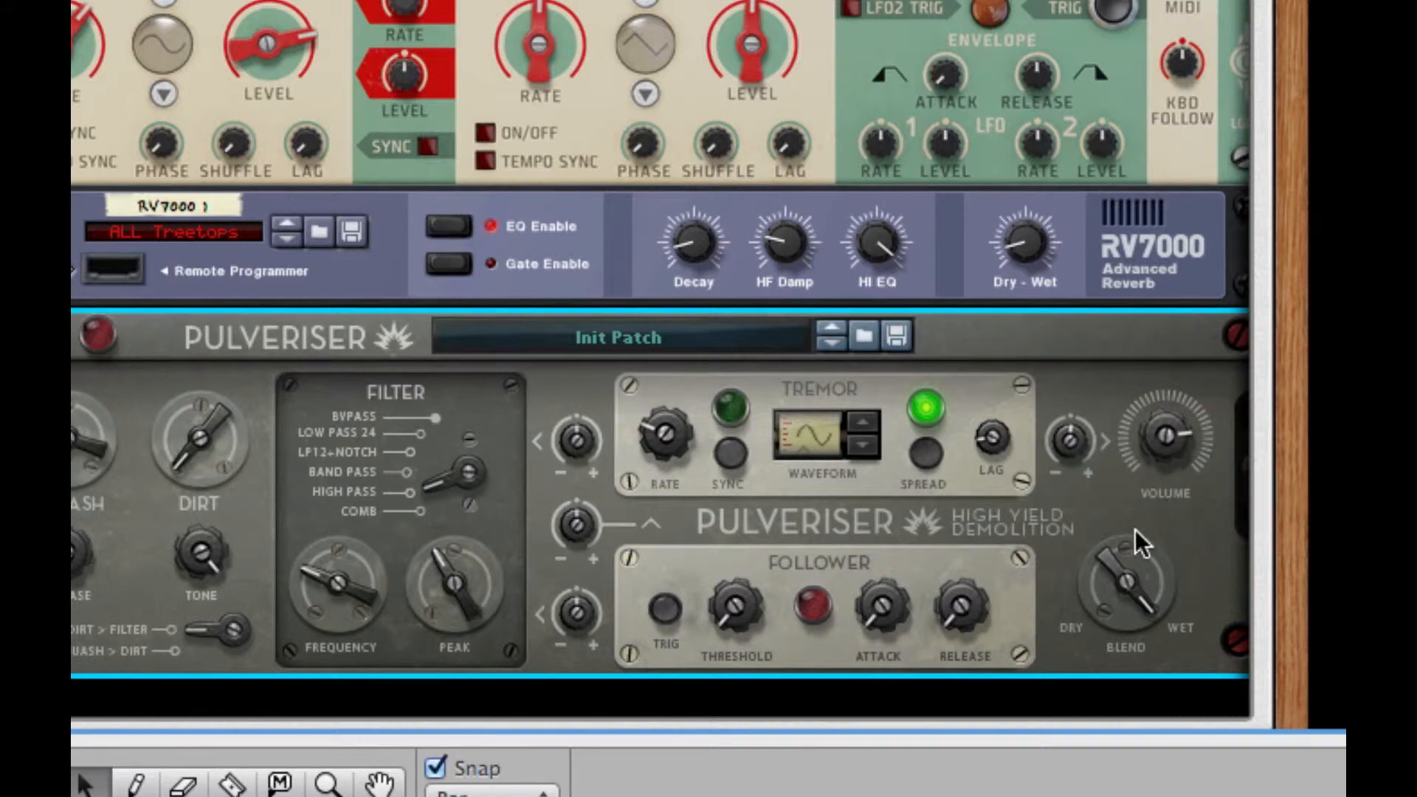
Fold the Pulveriser, RV7000 and Pulsar, as well as the UN-16 and ECF-42 row
left_click(45, 336)
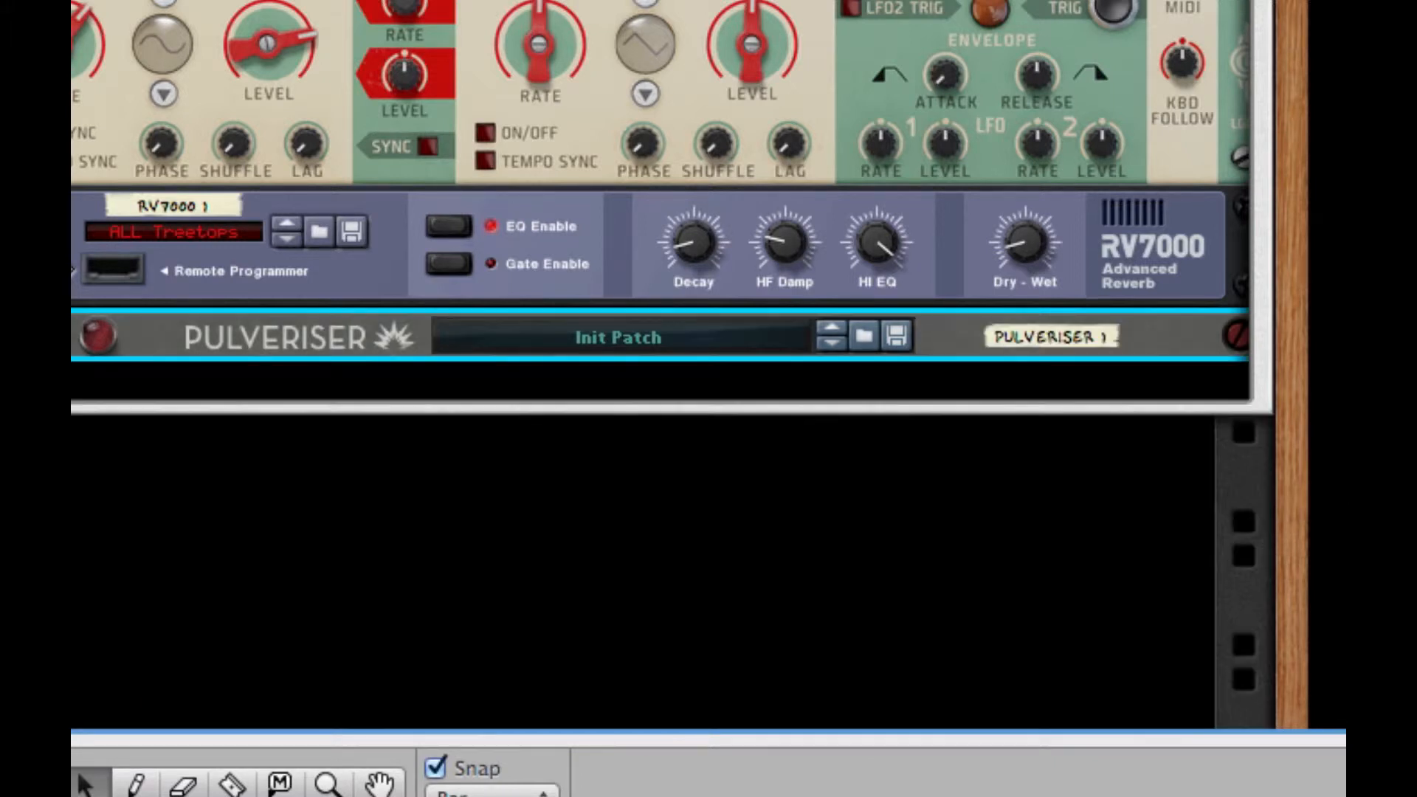
left_click(45, 208)
left_click(72, 5)
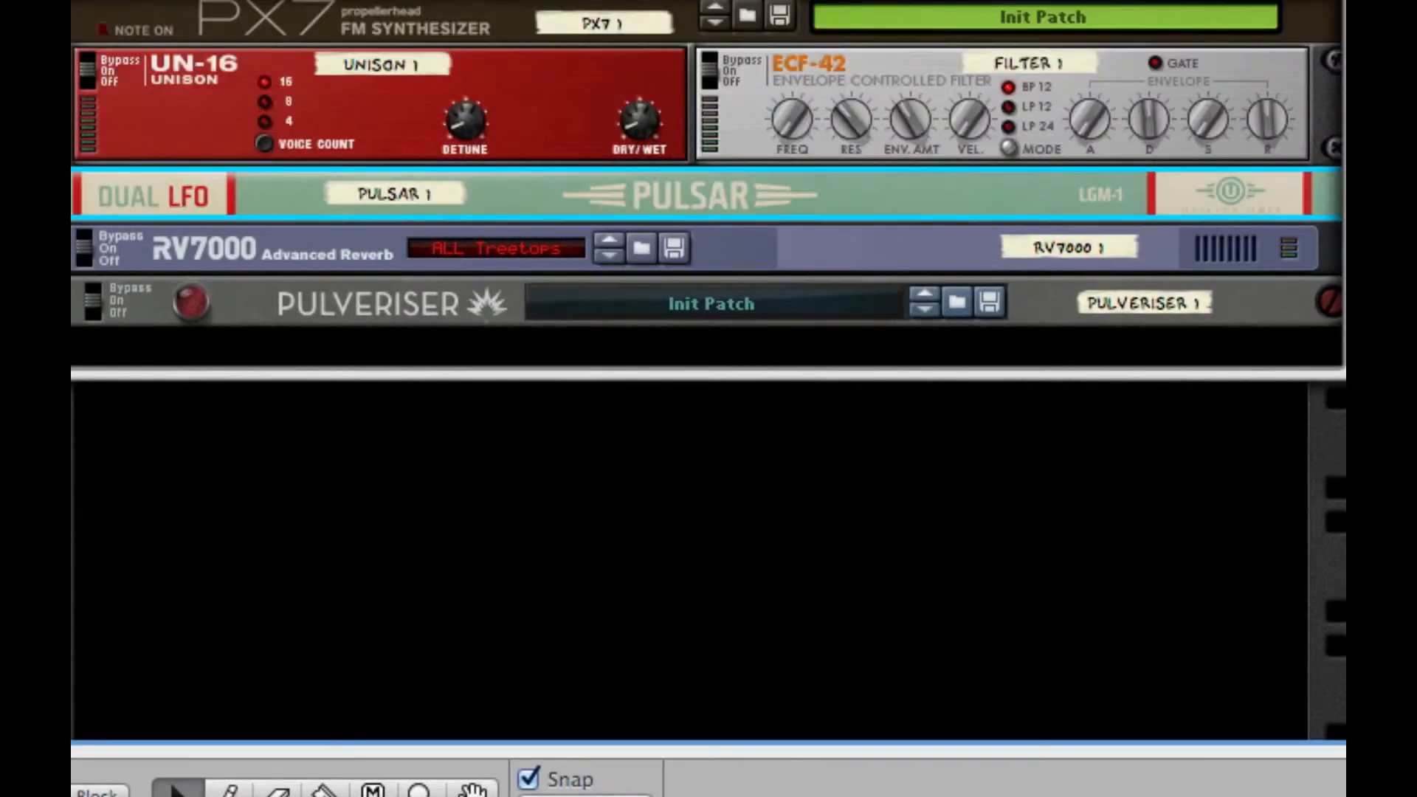
left_click(50, 62)
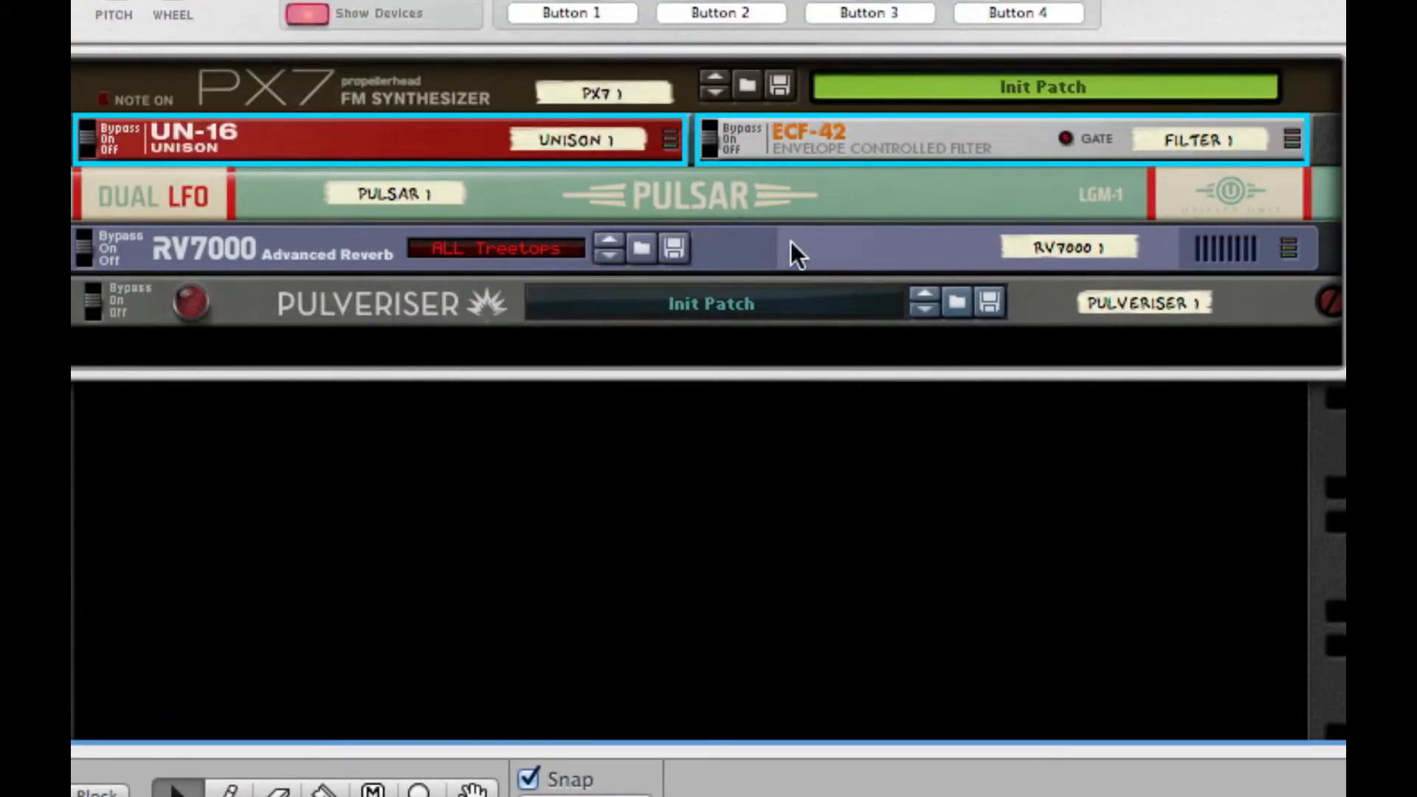
Add an Audiomatic after the Pulveriser and choose its Circuit preset
right_click(1060, 306)
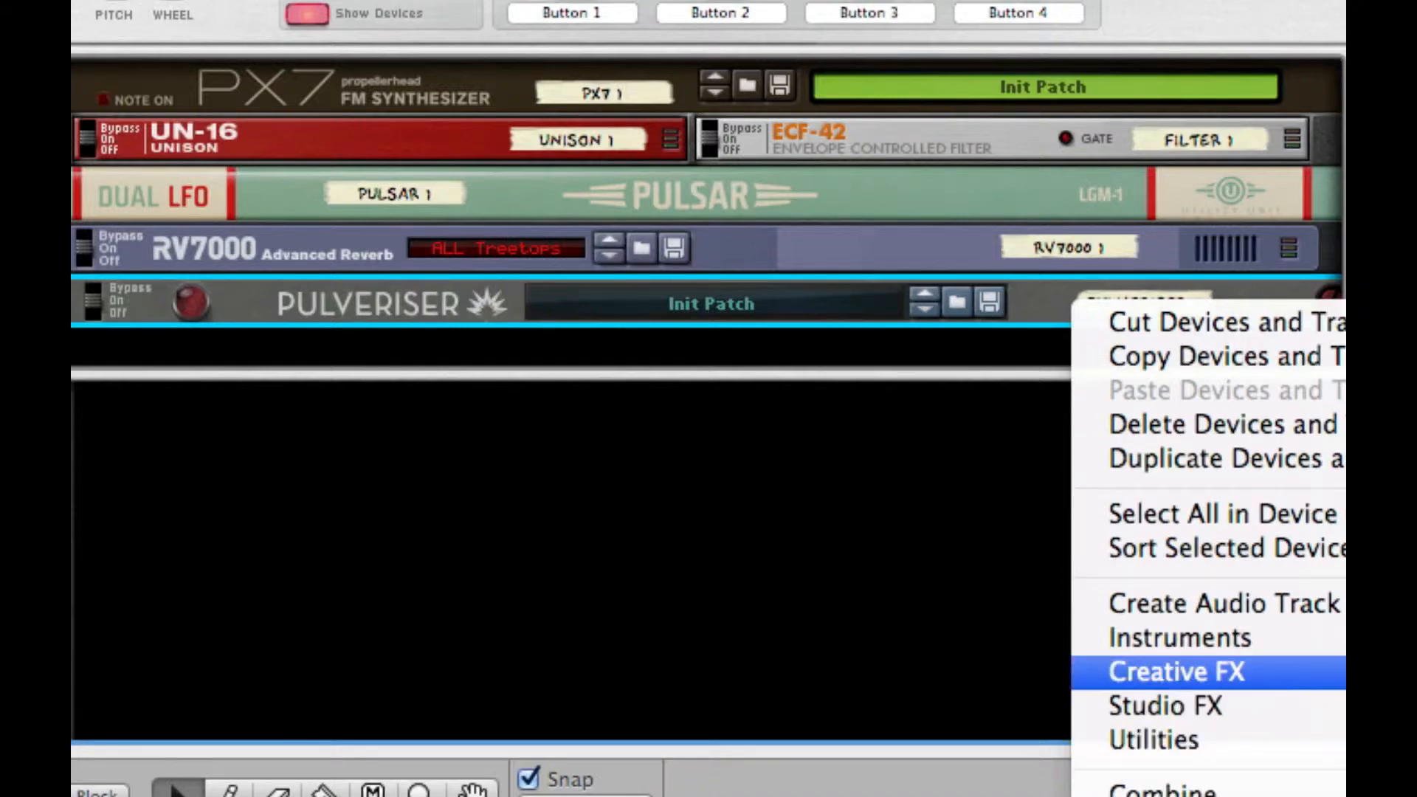
left_click(1346, 672)
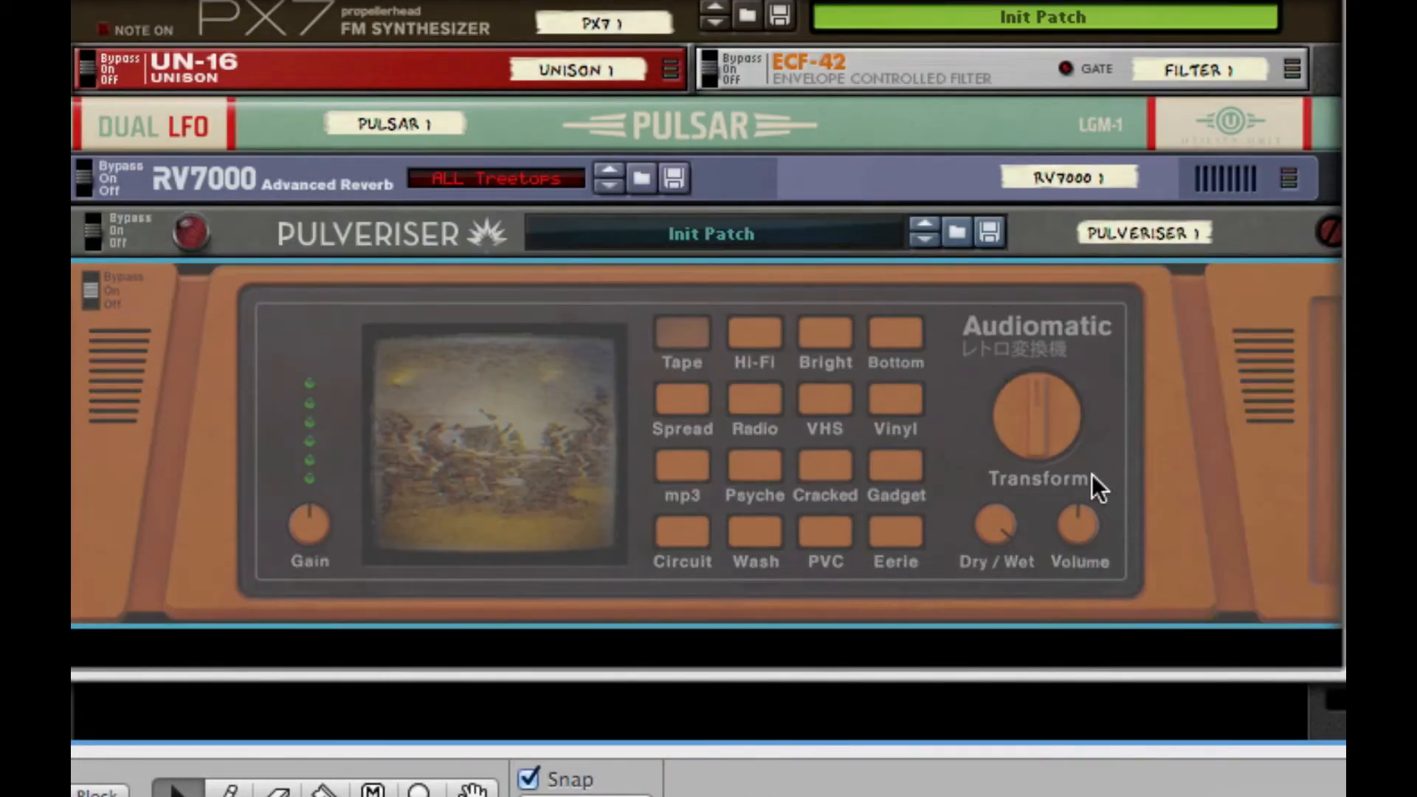
scroll(602, 314, "down", 4)
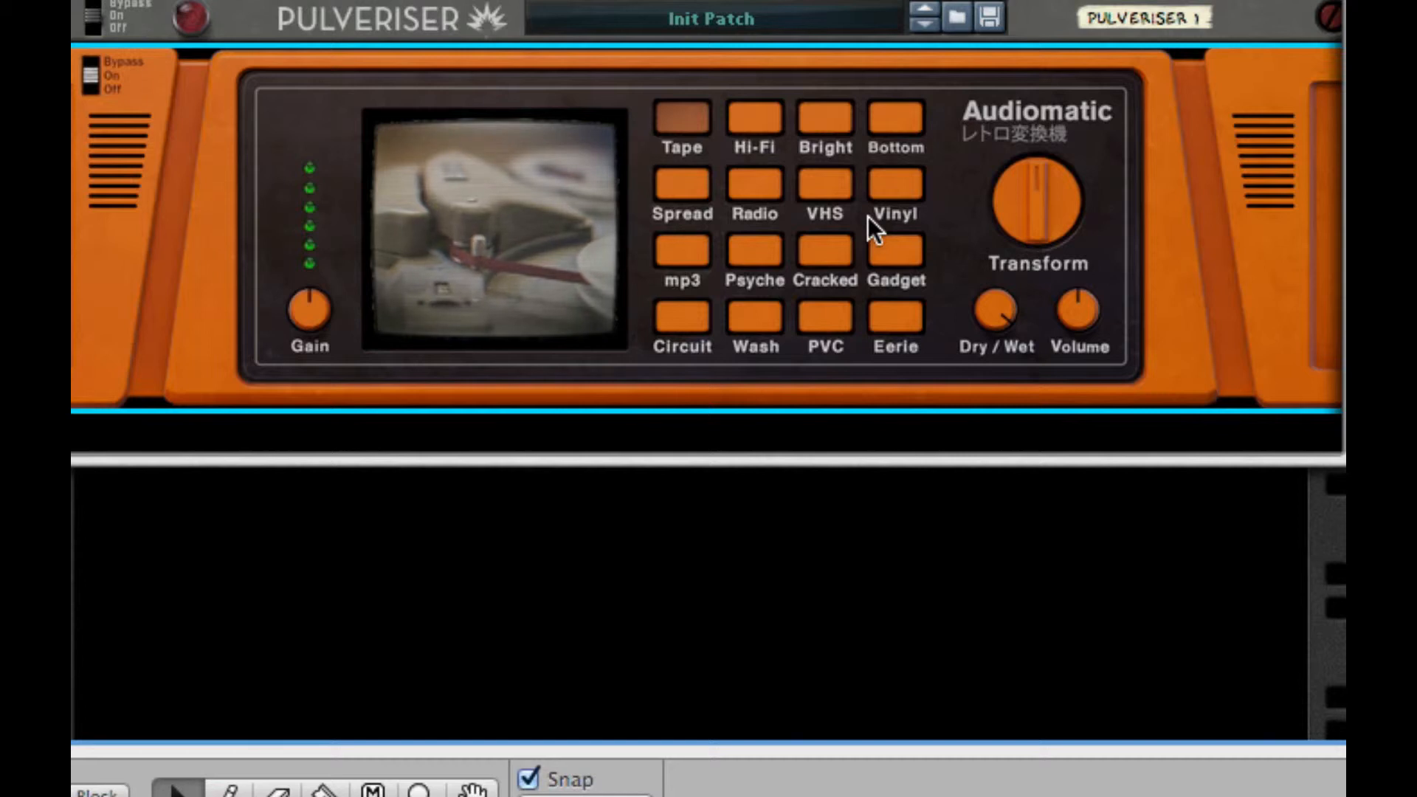
left_click(702, 325)
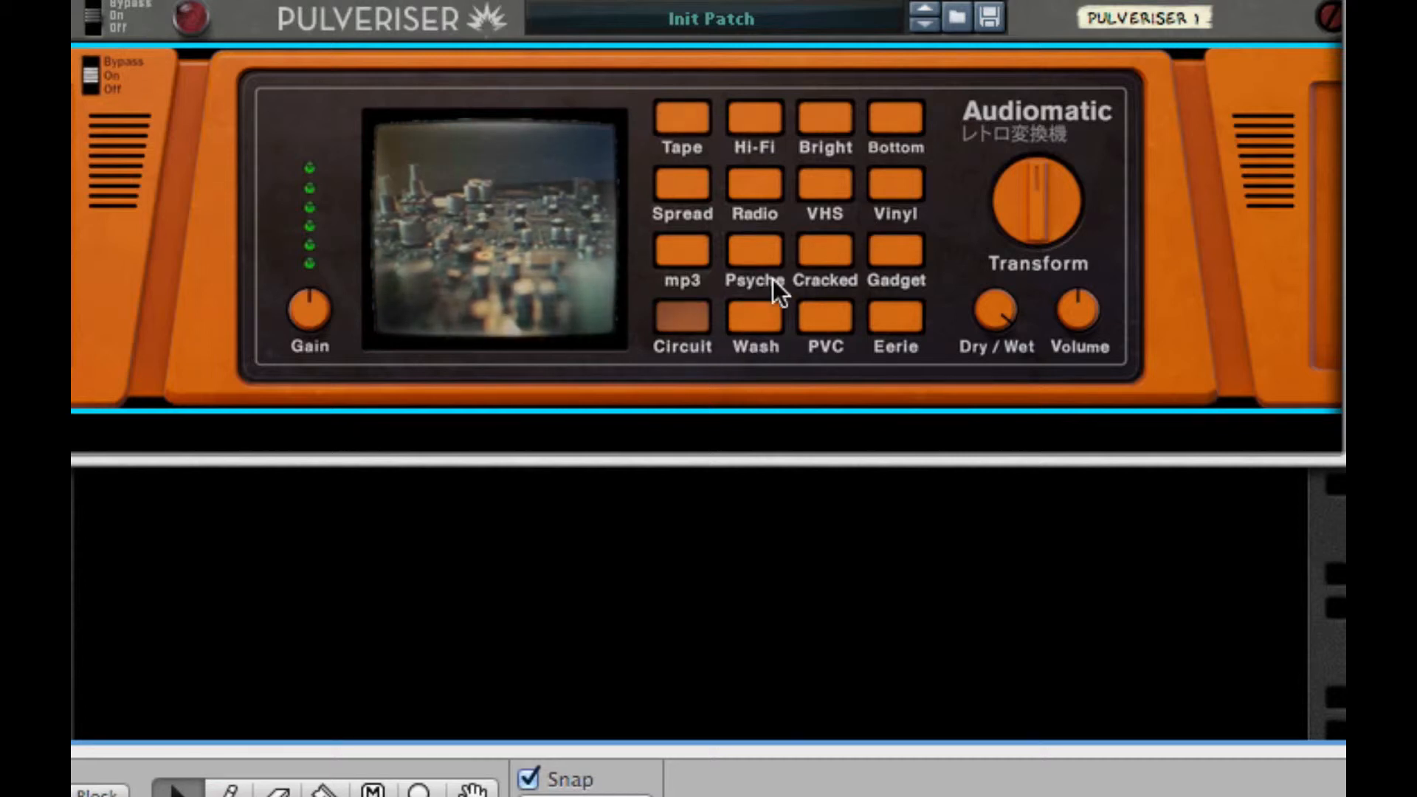
On the Audiomatic, slightly lower Transform, reduce Dry/Wet and Gain, and raise Volume to about three-quarters
left_click_drag(1063, 201, 1065, 233)
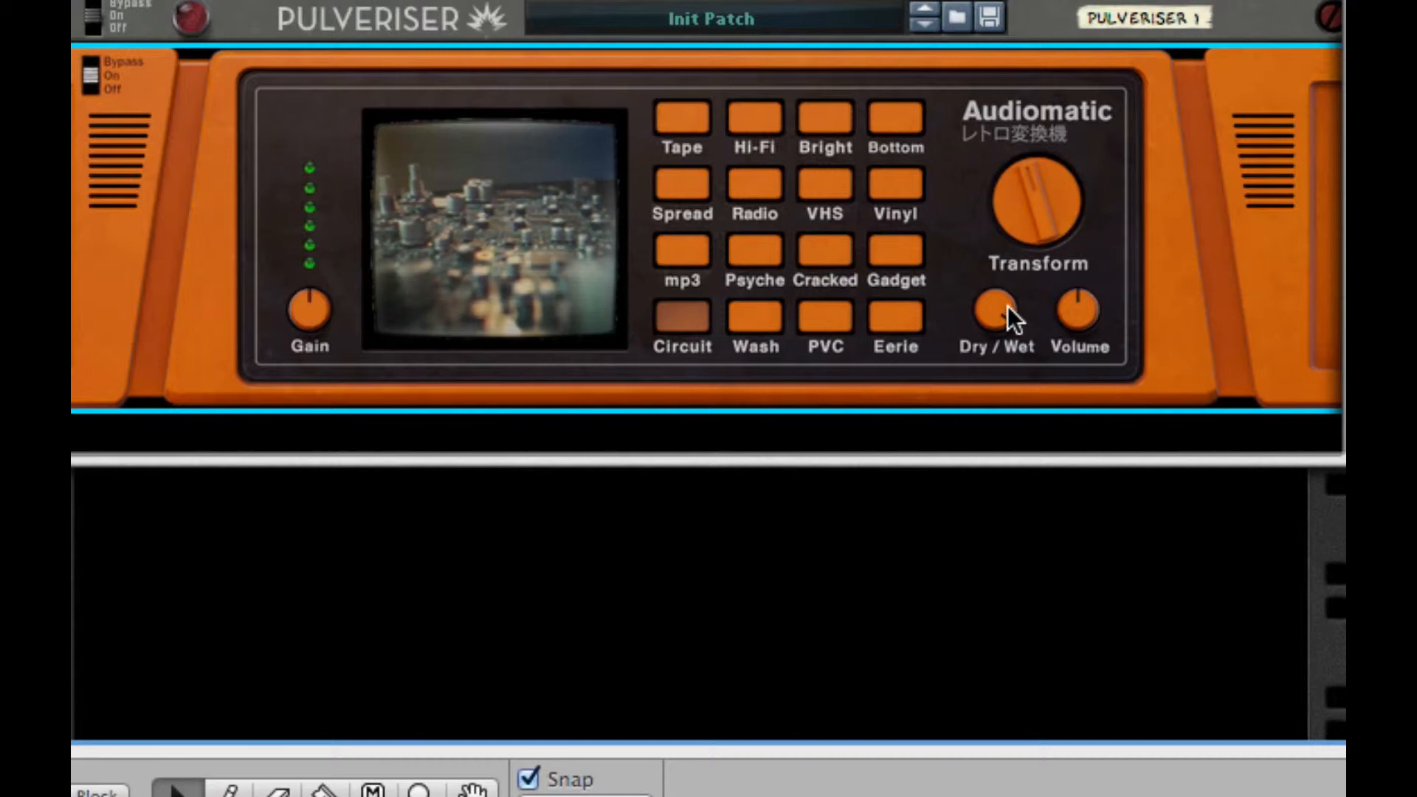
left_click_drag(1008, 305, 1029, 477)
left_click_drag(1082, 291, 1082, 143)
left_click_drag(330, 298, 313, 375)
Add a Scream 4 after the Audiomatic, and fold and bypass the Audiomatic
right_click(228, 191)
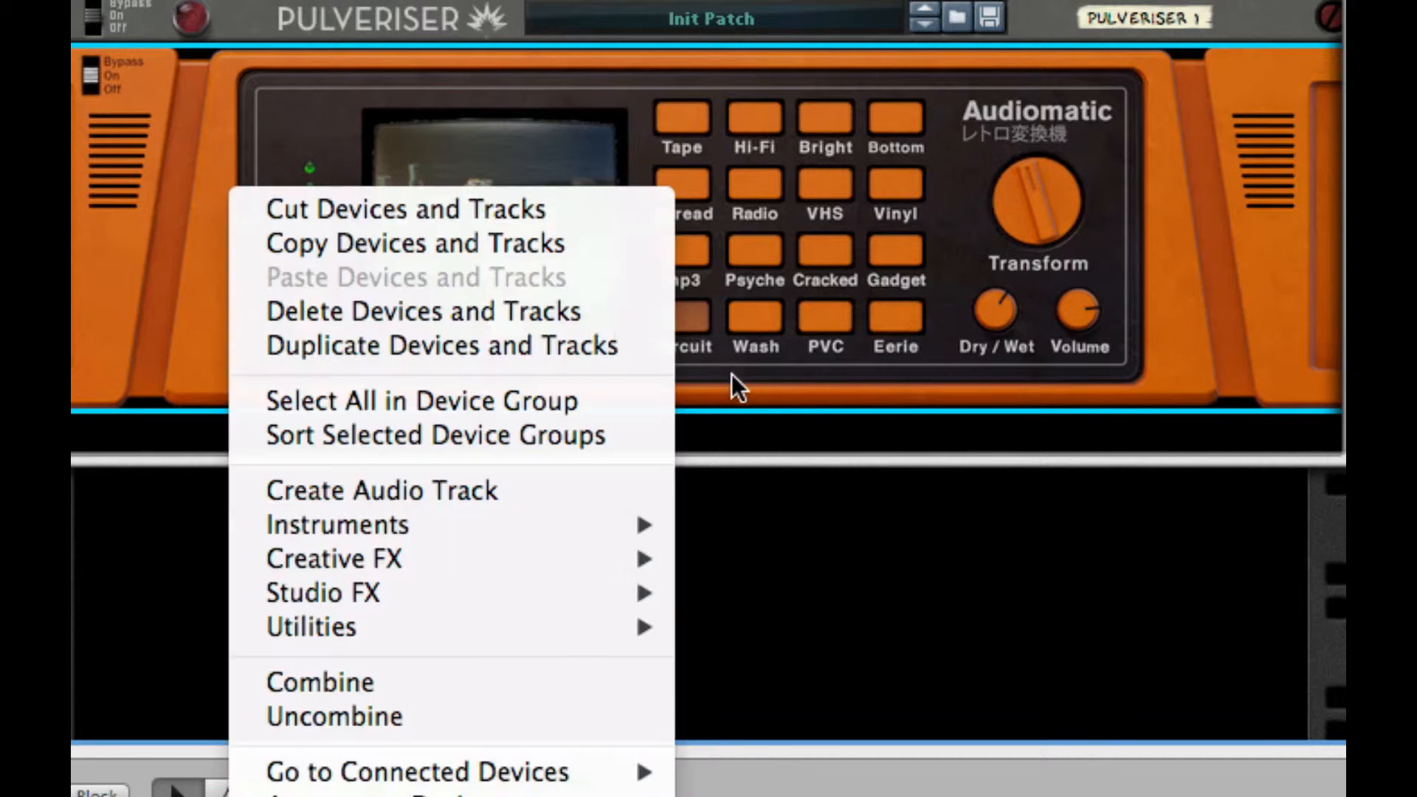
mouse_move(606, 559)
mouse_move(515, 637)
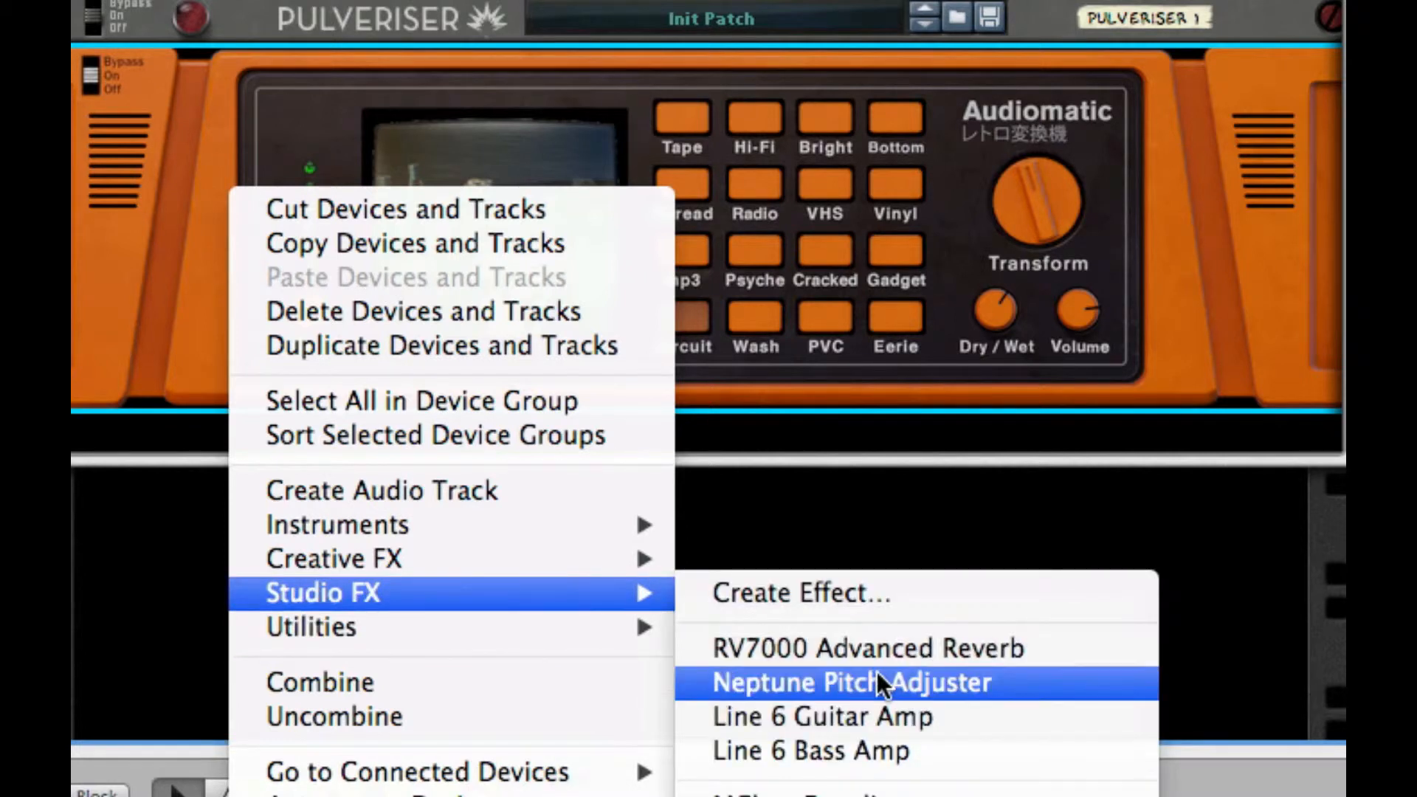
left_click(776, 719)
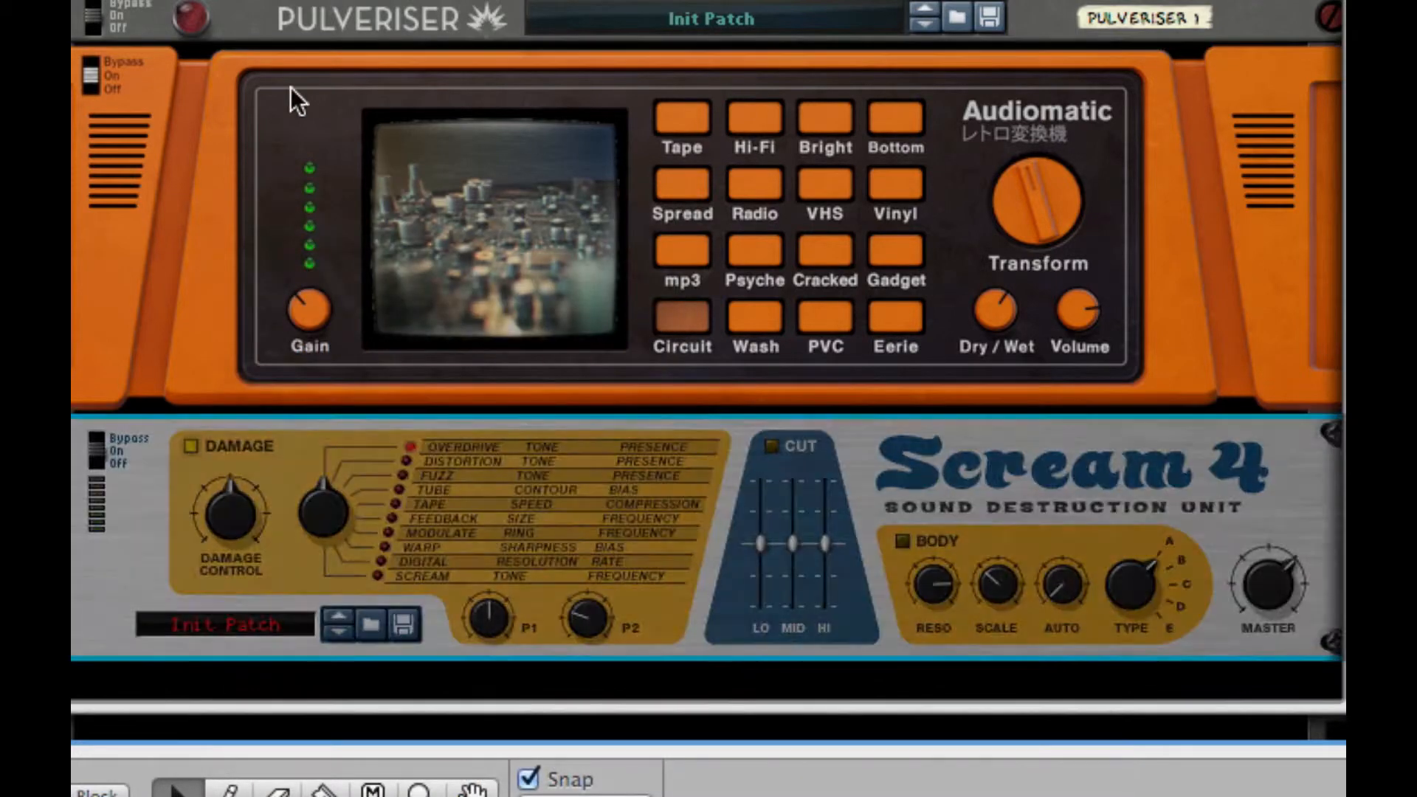
left_click(65, 64)
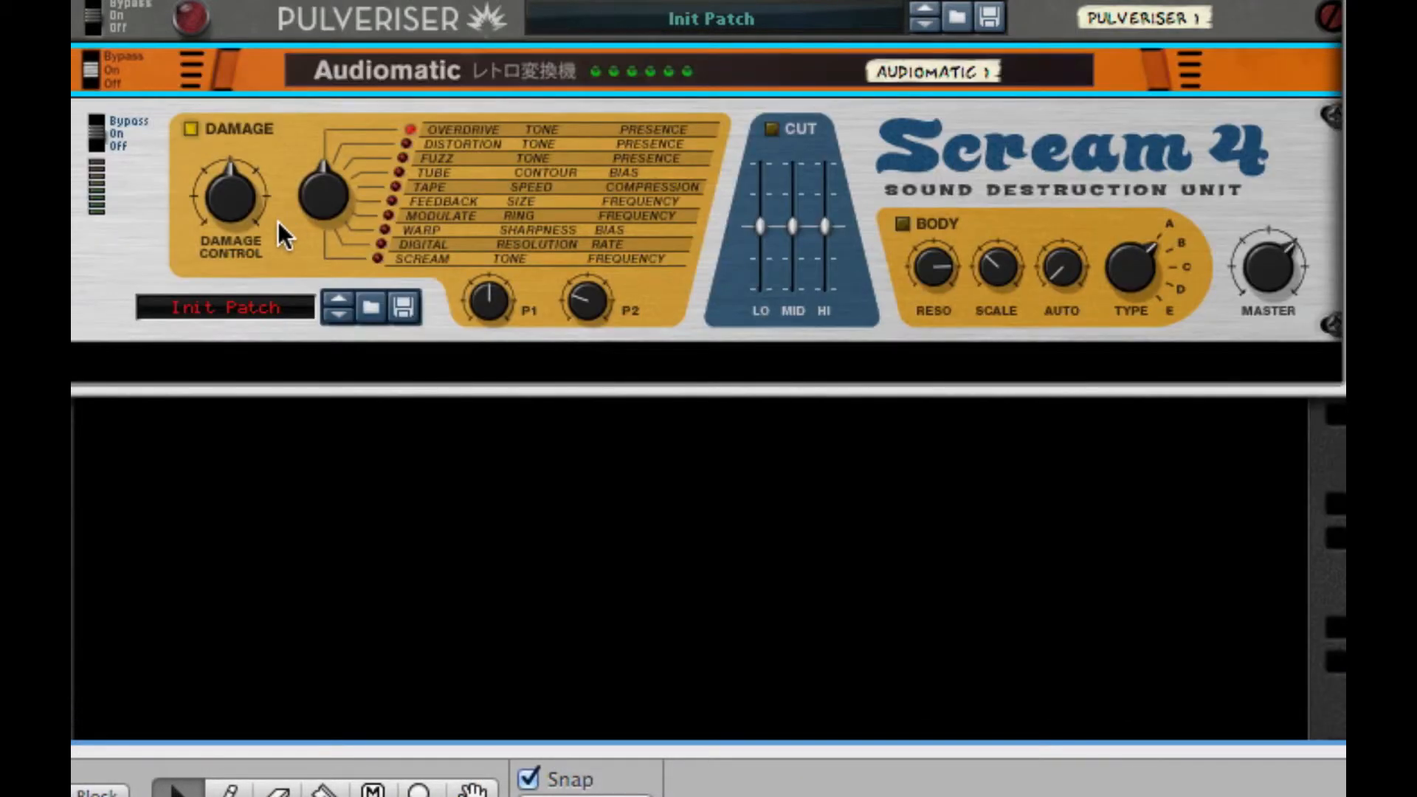
left_click(95, 60)
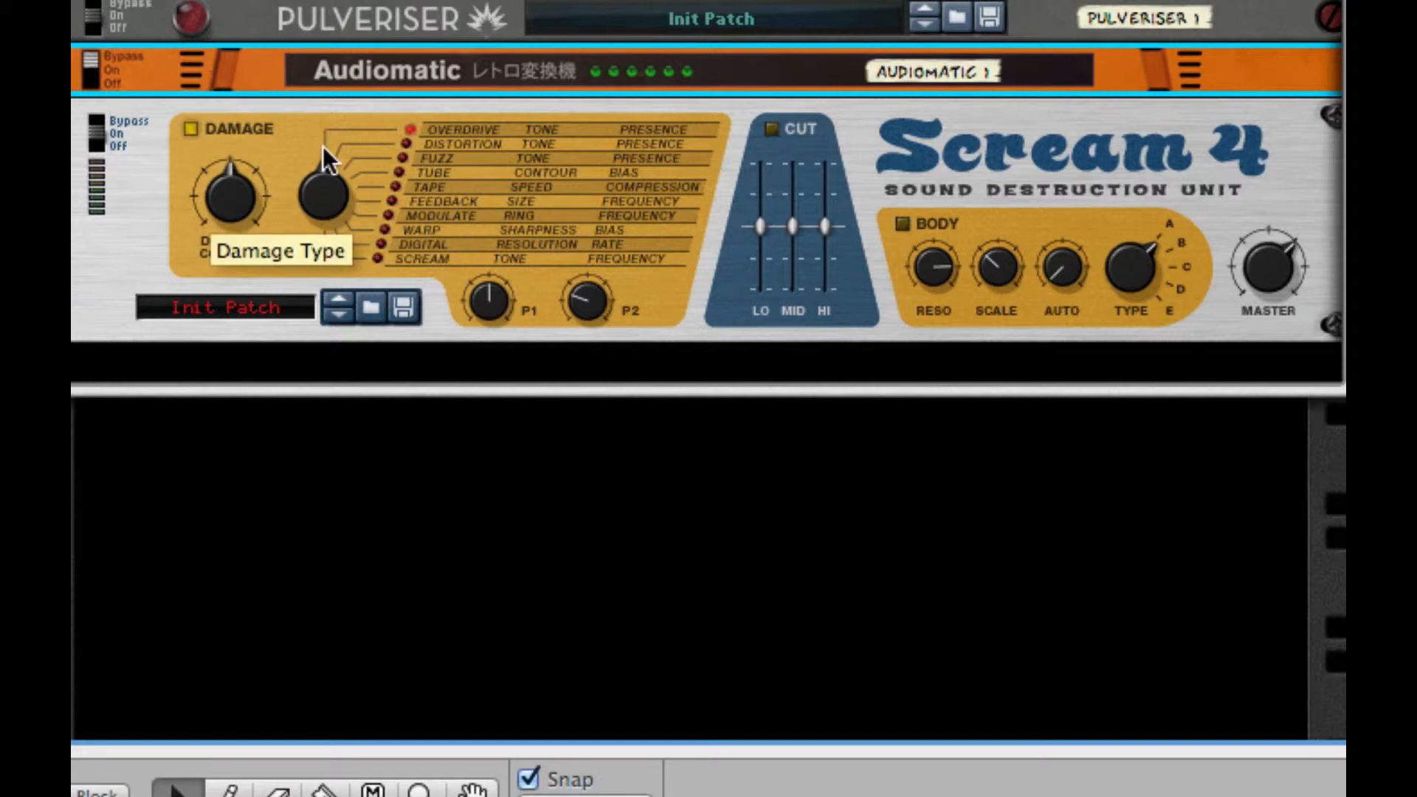
Set the Scream 4's damage type to Digital, raise P1 and P2 to about three-quarters, and lower Damage Control
left_click_drag(330, 152, 329, 14)
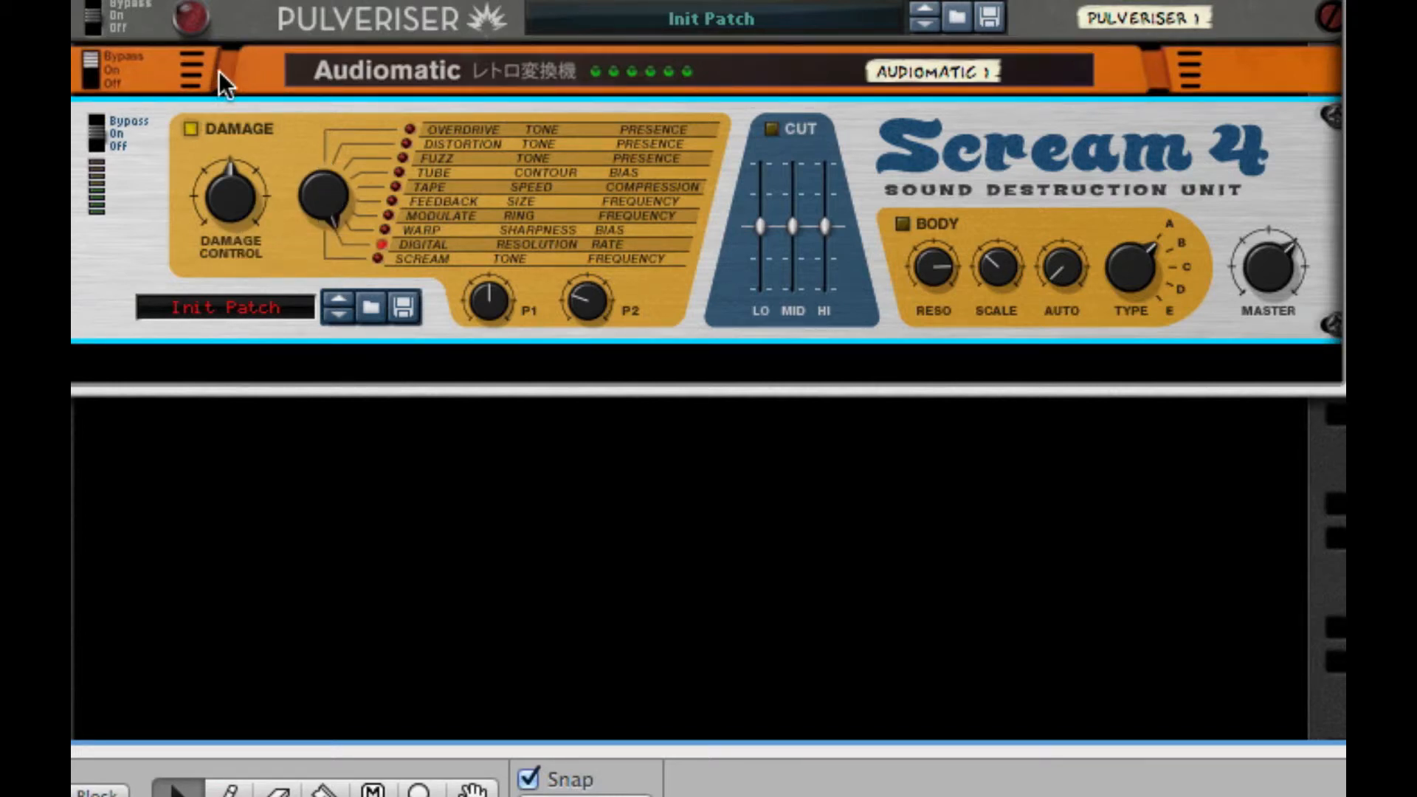
scroll(444, 28, "down", 1)
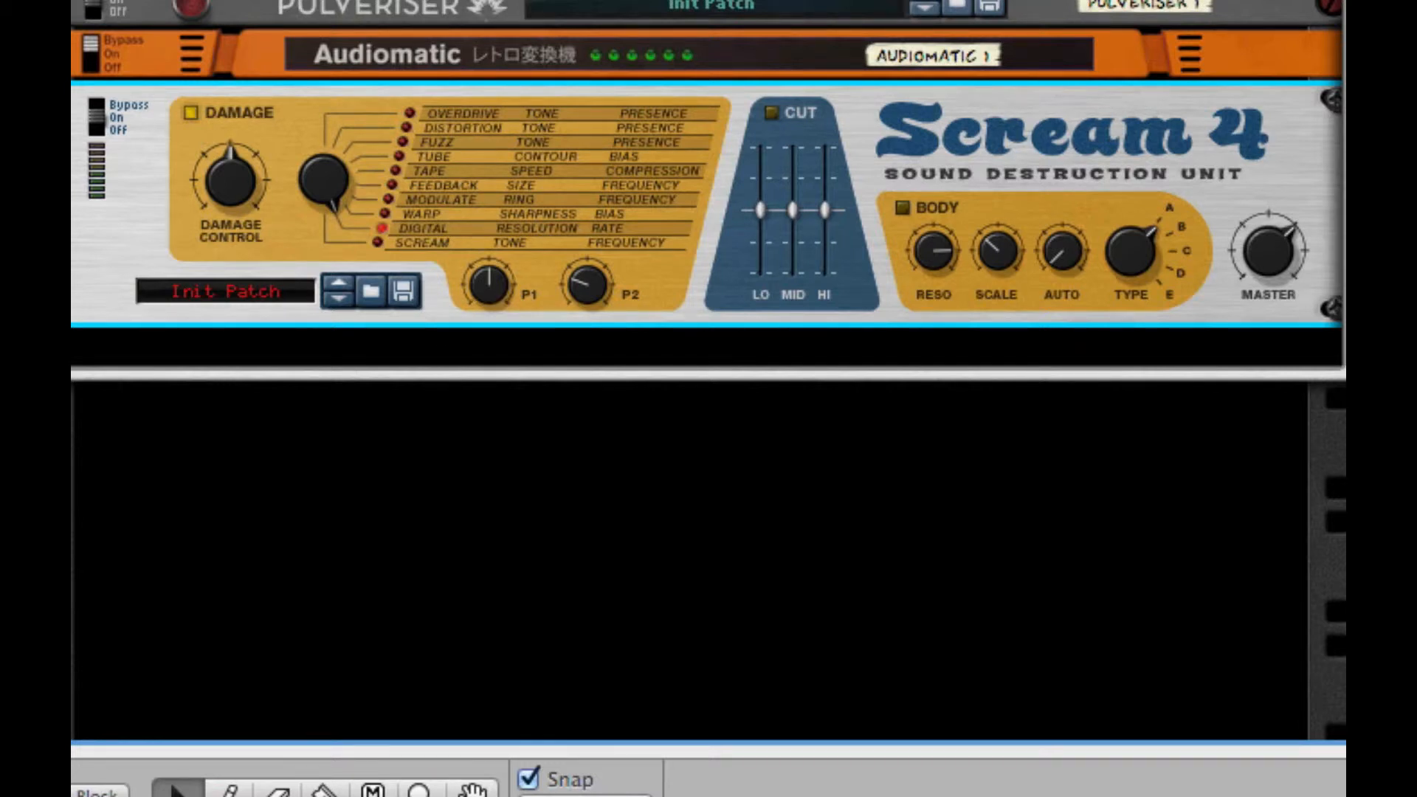
left_click_drag(507, 285, 520, 147)
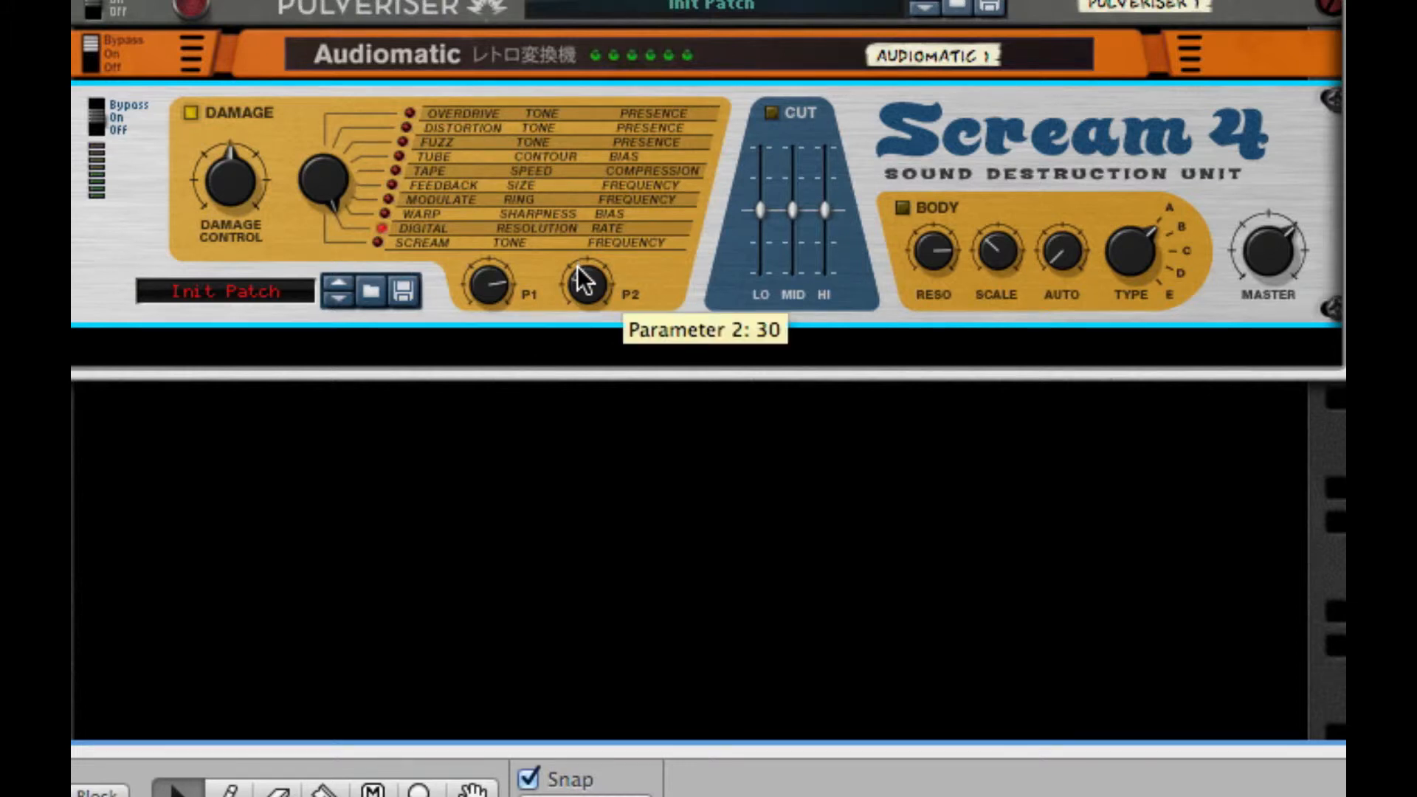
left_click_drag(578, 262, 595, 6)
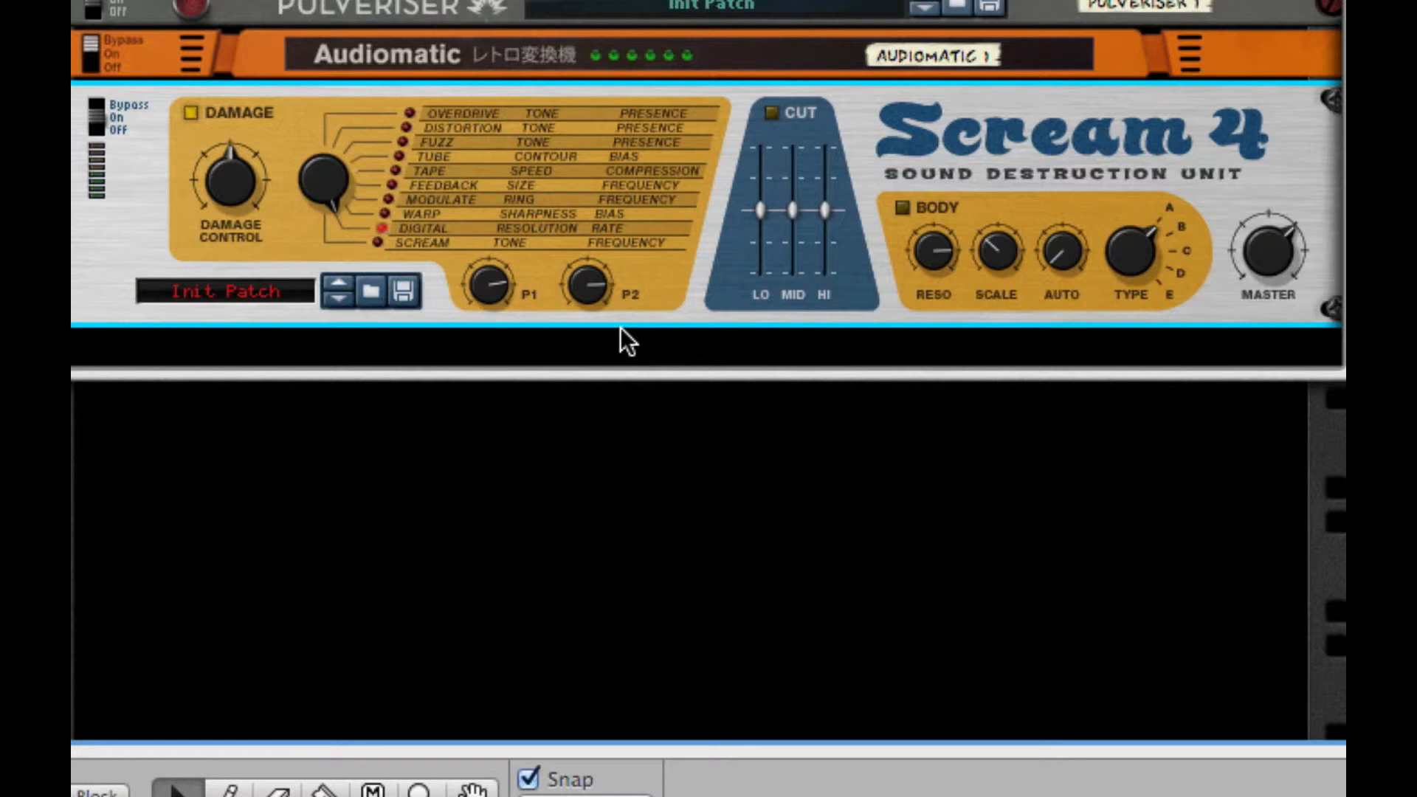
left_click_drag(229, 191, 225, 220)
Enable the Scream 4's Cut section, lower the Lo band, raise Mid slightly, and lower Hi slightly
left_click(772, 113)
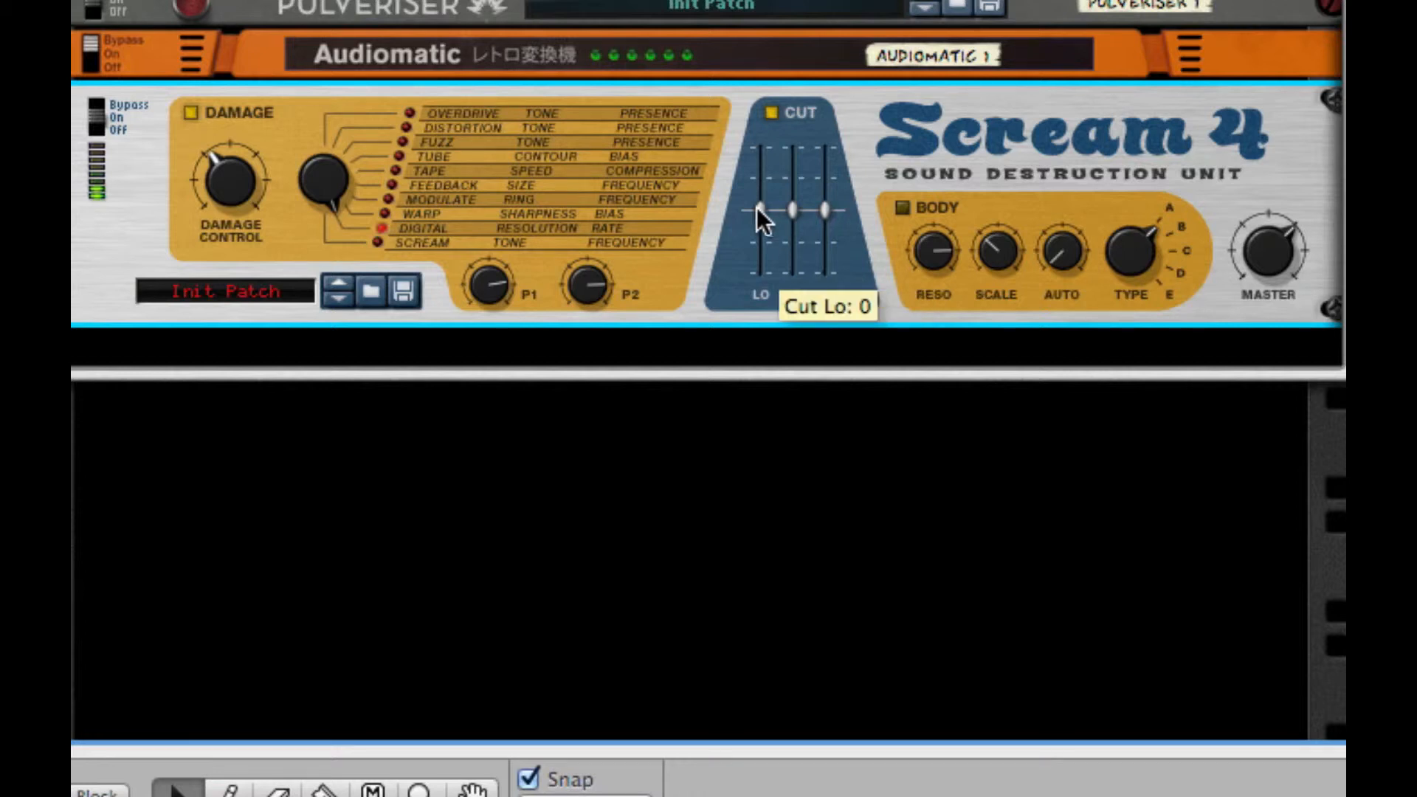
left_click_drag(758, 218, 759, 228)
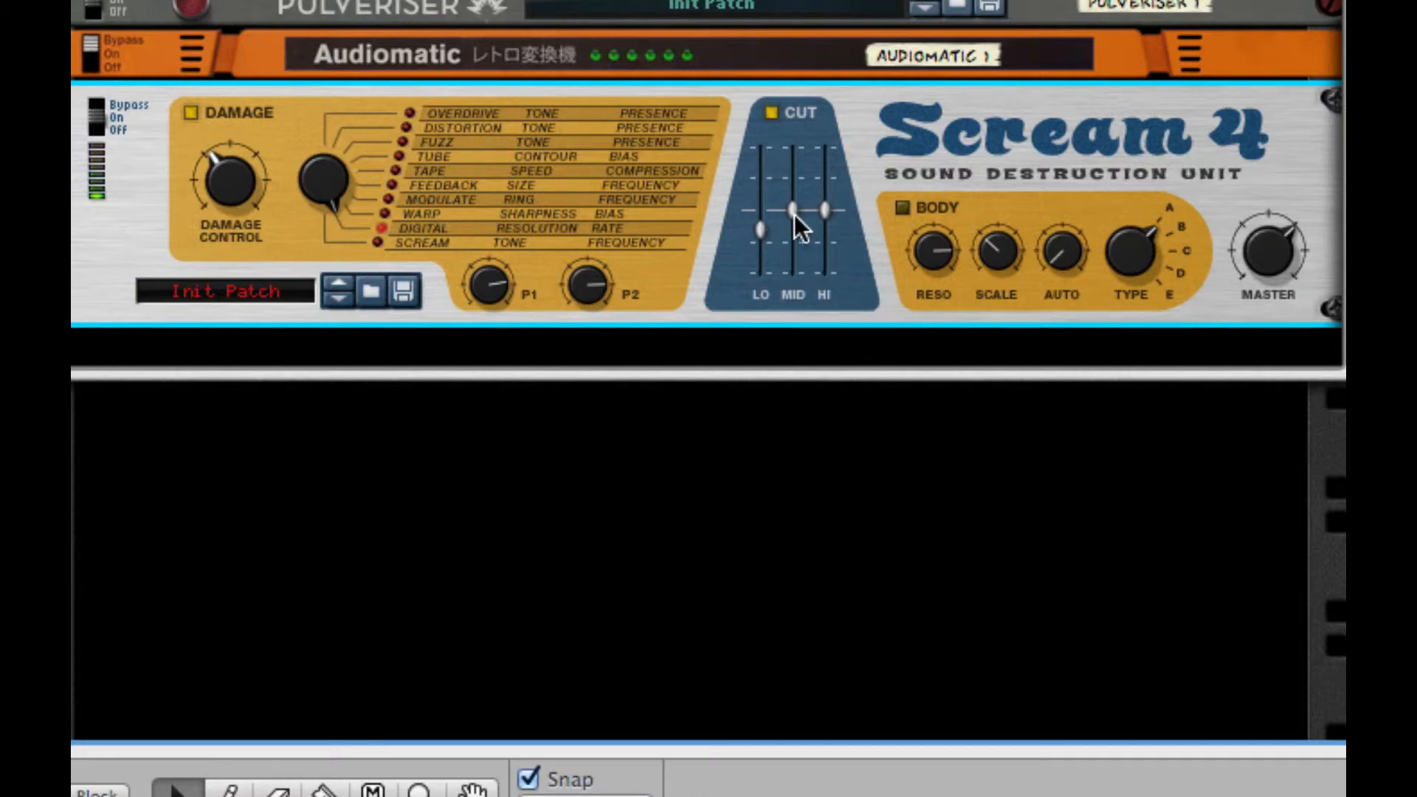
left_click_drag(794, 212, 809, 210)
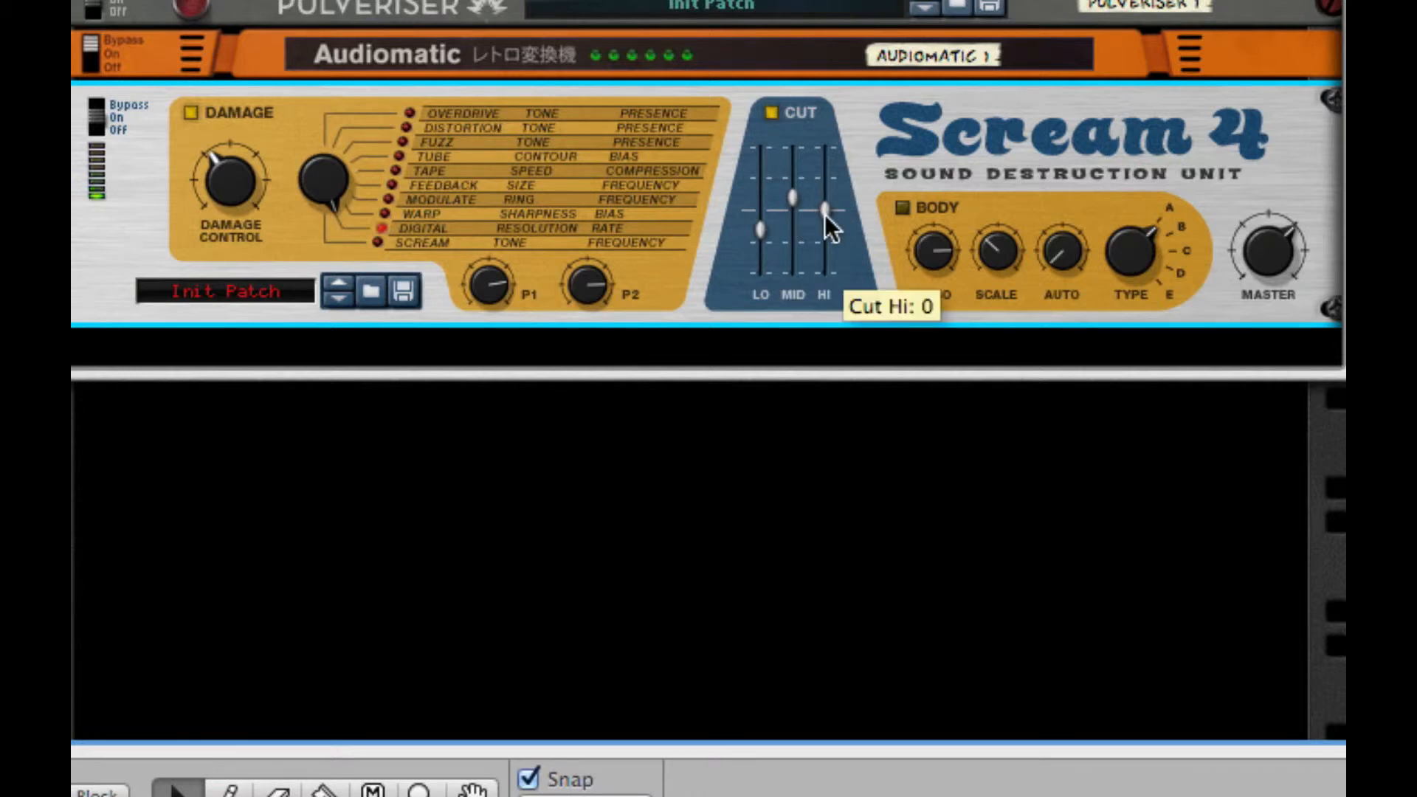
left_click_drag(826, 213, 821, 224)
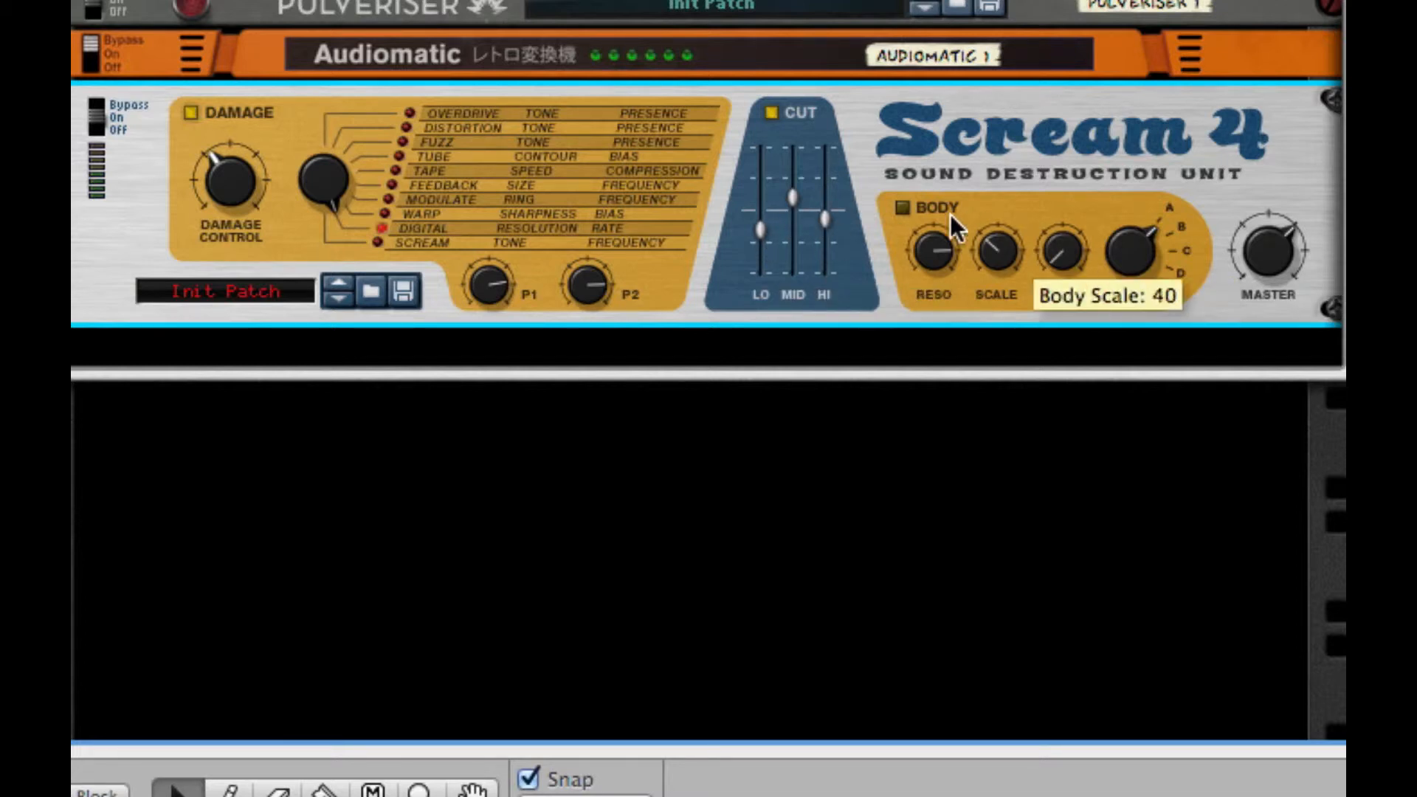
Enable the Scream 4's Body section, lower Reso and Scale, raise Auto slightly, and set the body type to E
left_click(902, 207)
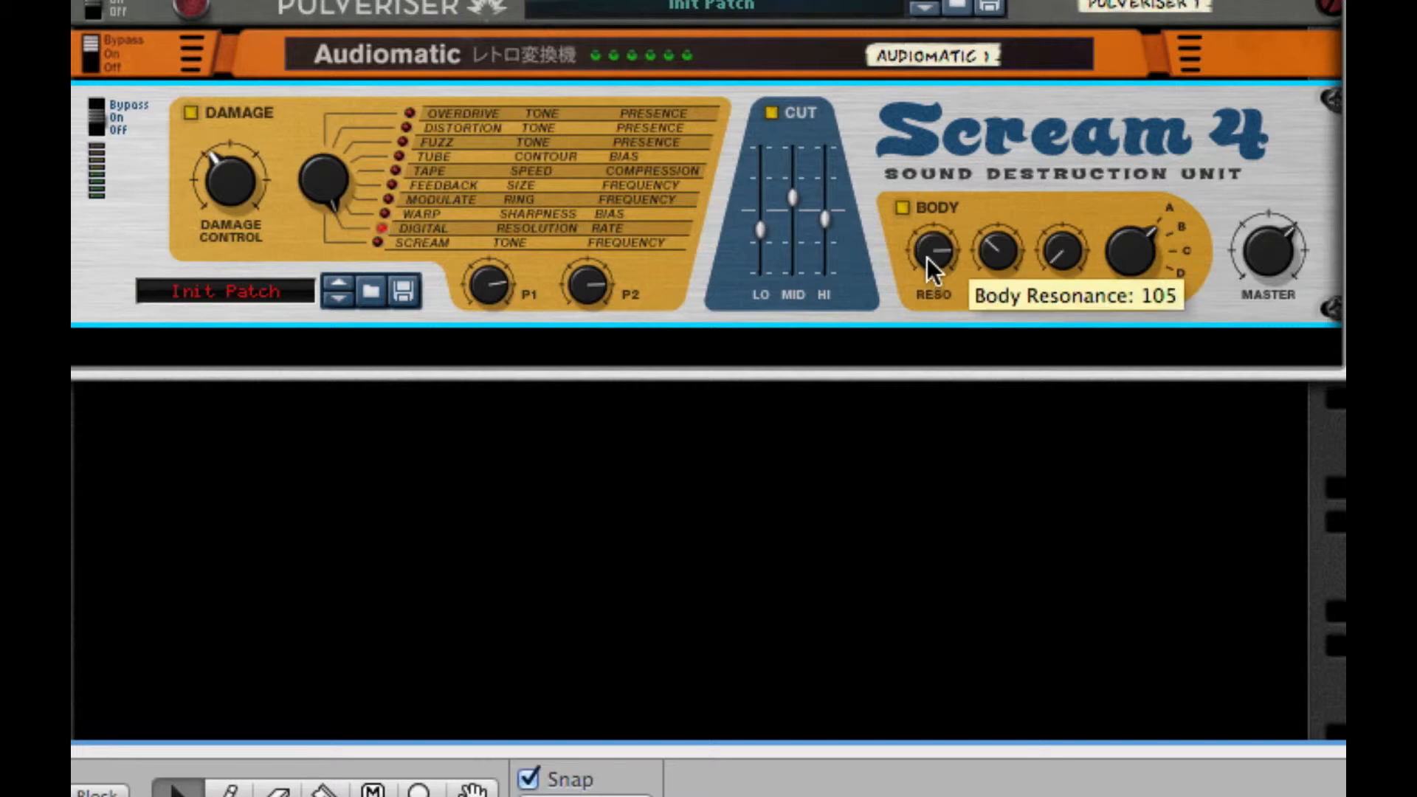
left_click_drag(927, 258, 931, 351)
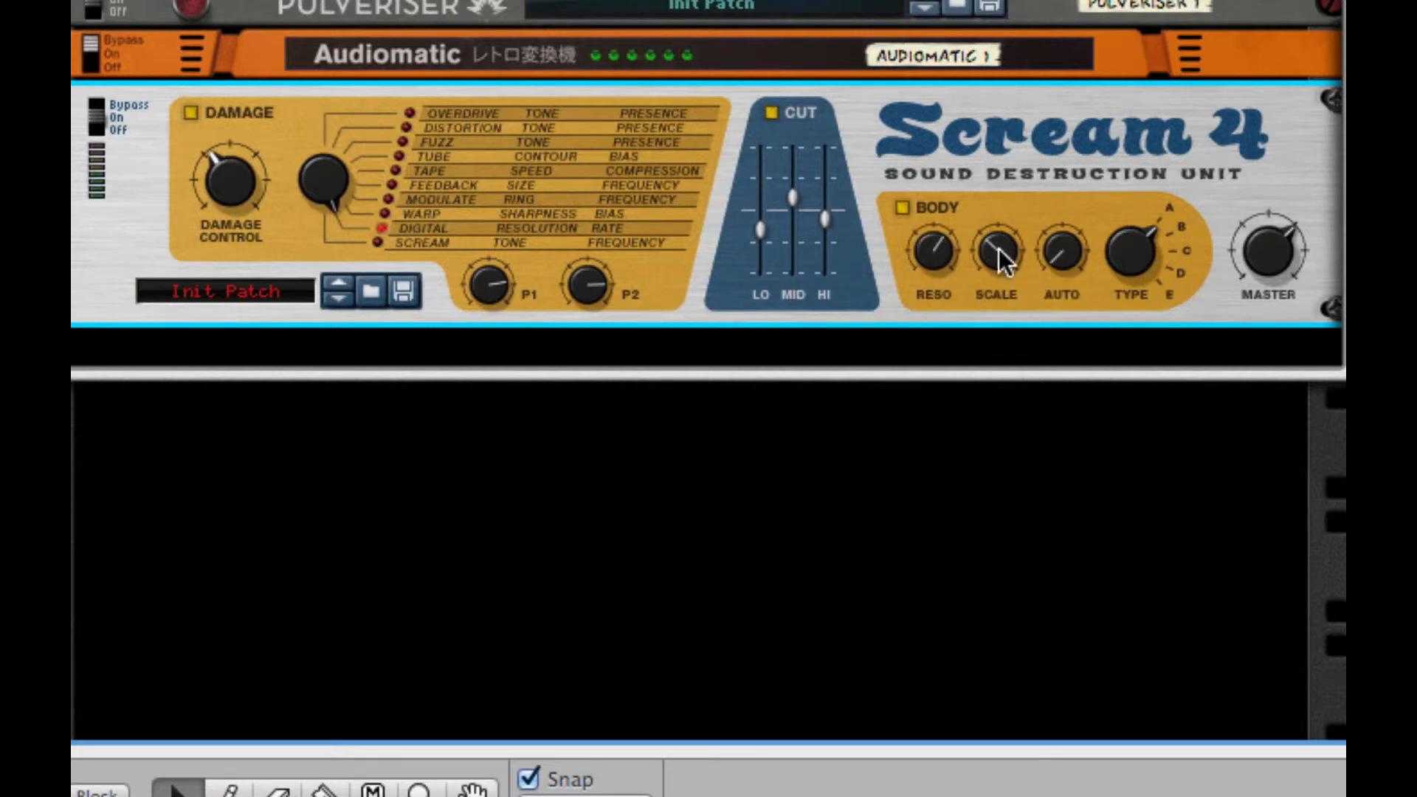
left_click_drag(999, 248, 999, 323)
left_click_drag(1074, 258, 1093, 418)
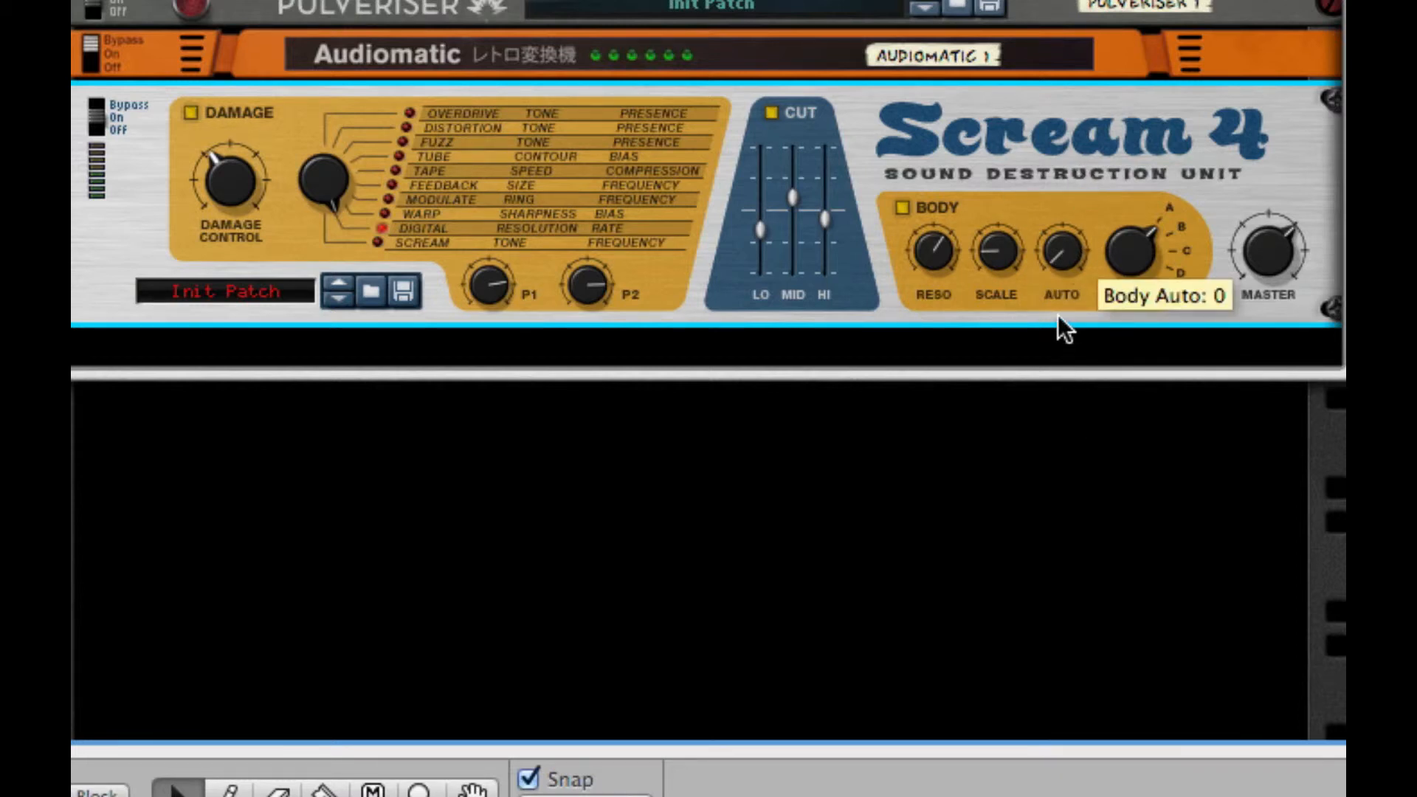
left_click_drag(1065, 262, 1071, 251)
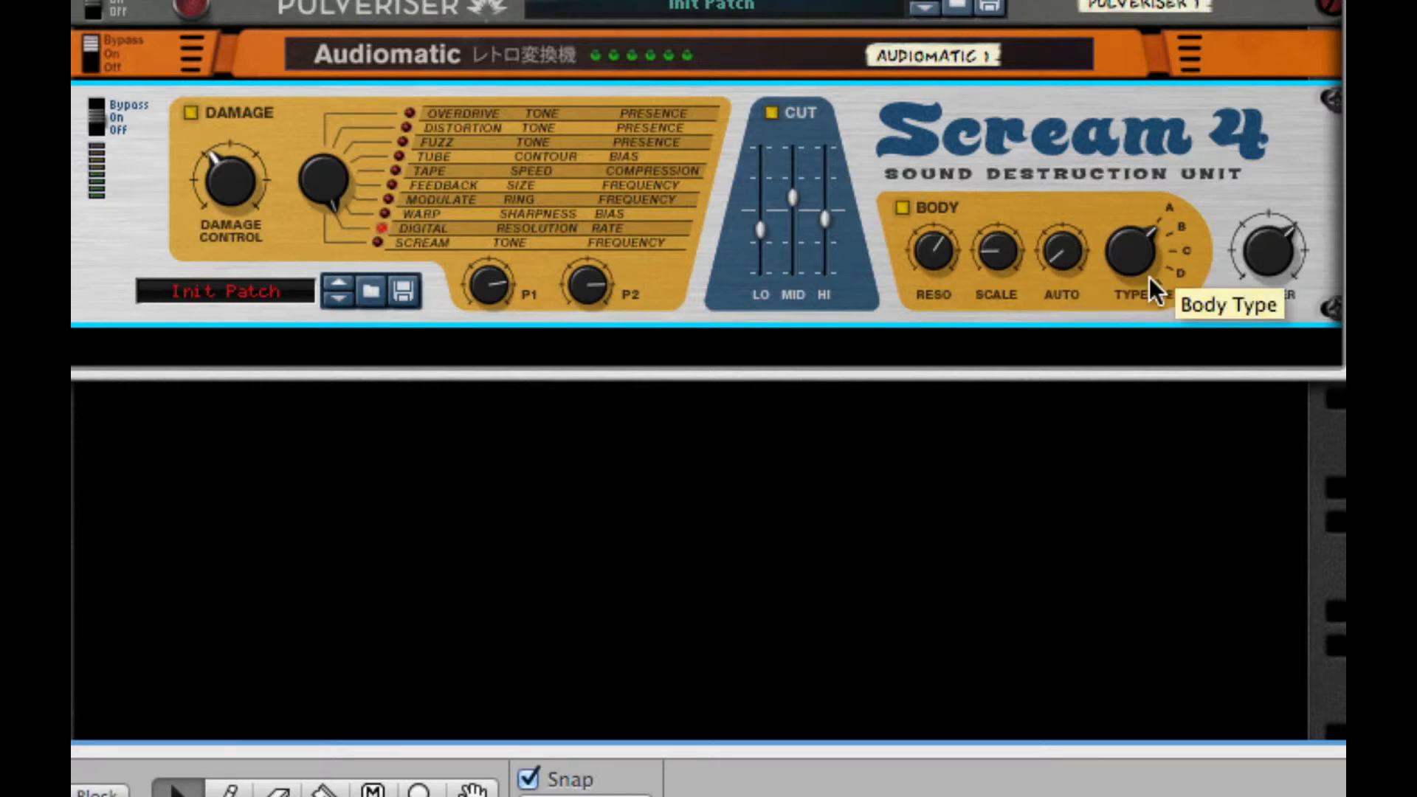
left_click_drag(1144, 264, 1145, 184)
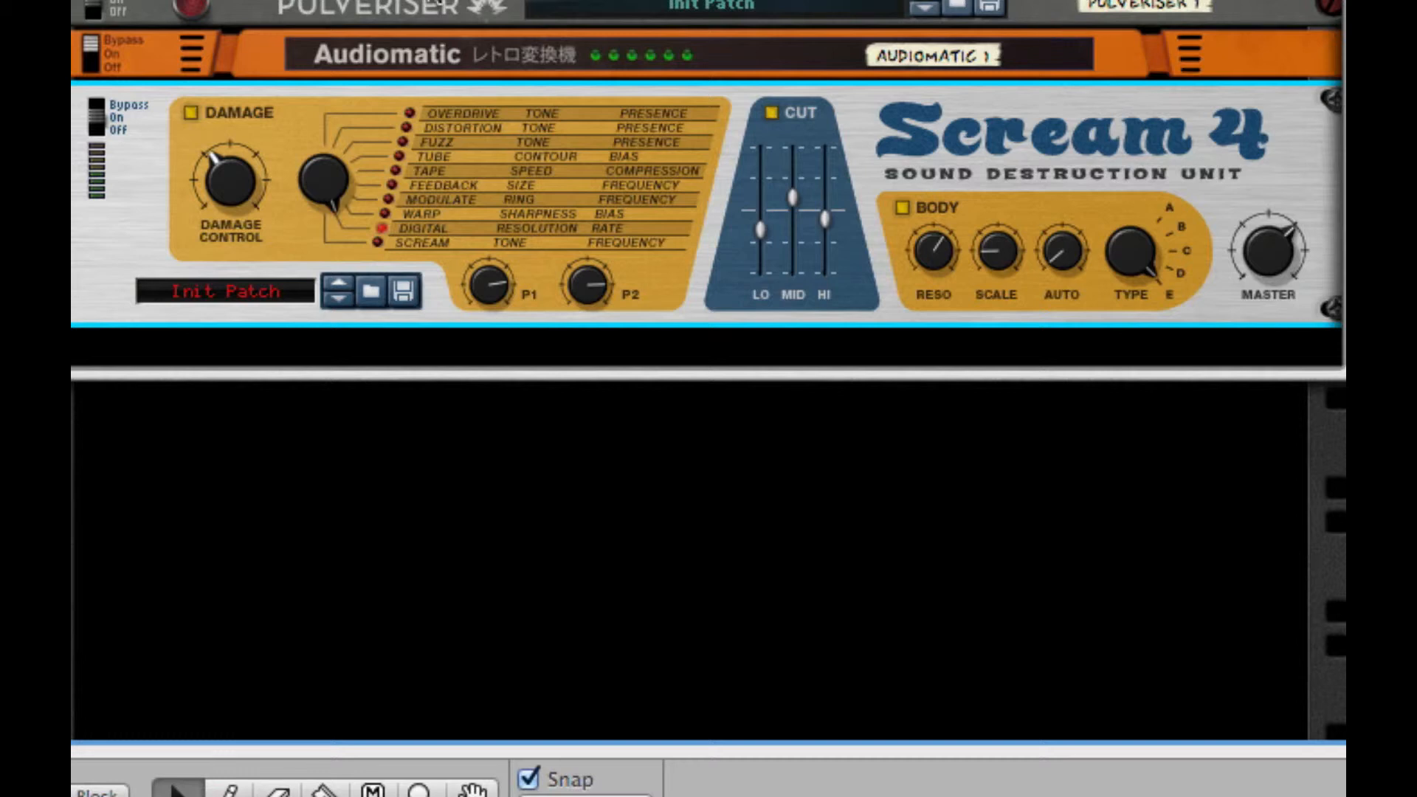
Turn the Audiomatic back on and fold the Scream 4
left_click(95, 55)
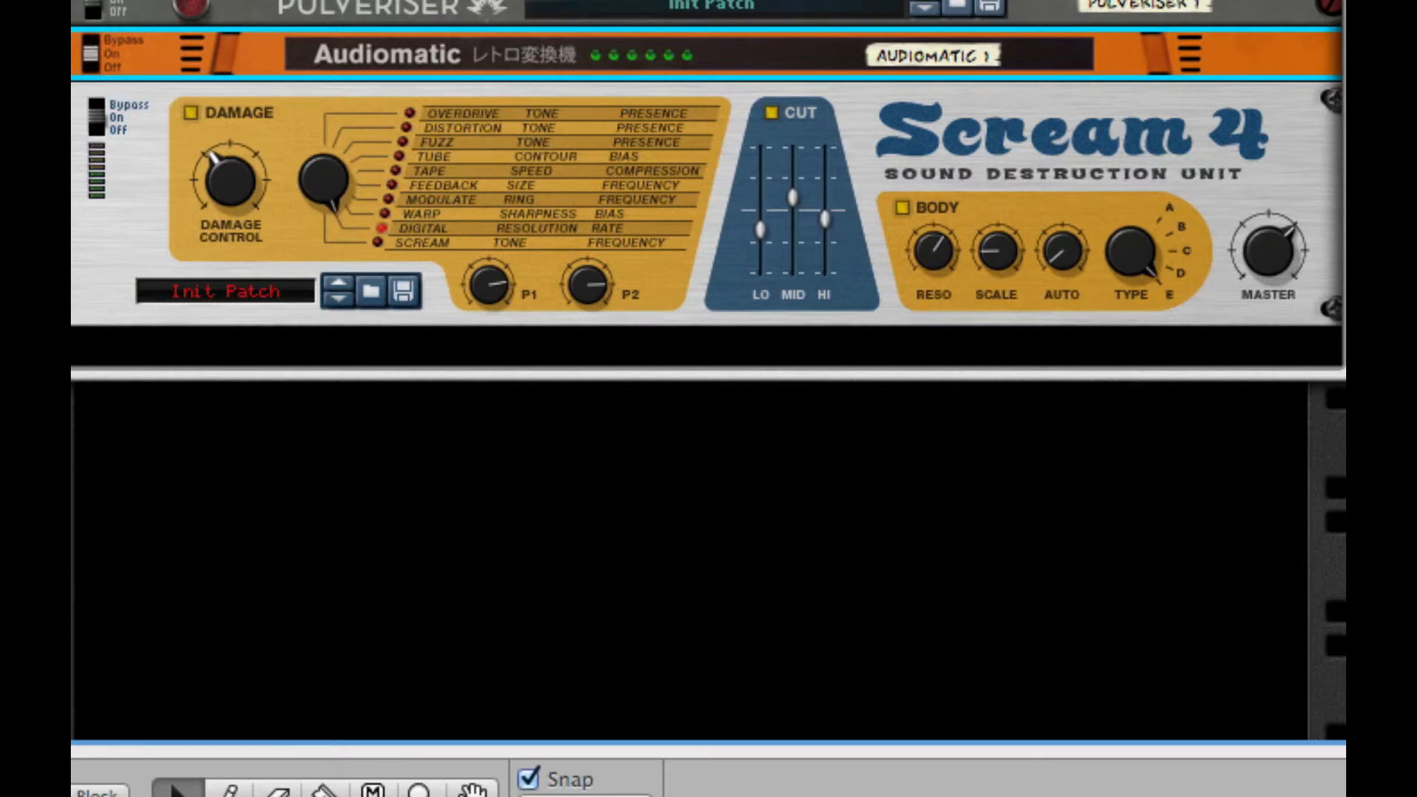
left_click(57, 115)
Add an MClass Equalizer after the Scream 4 and place a duplicate of it directly below
right_click(821, 299)
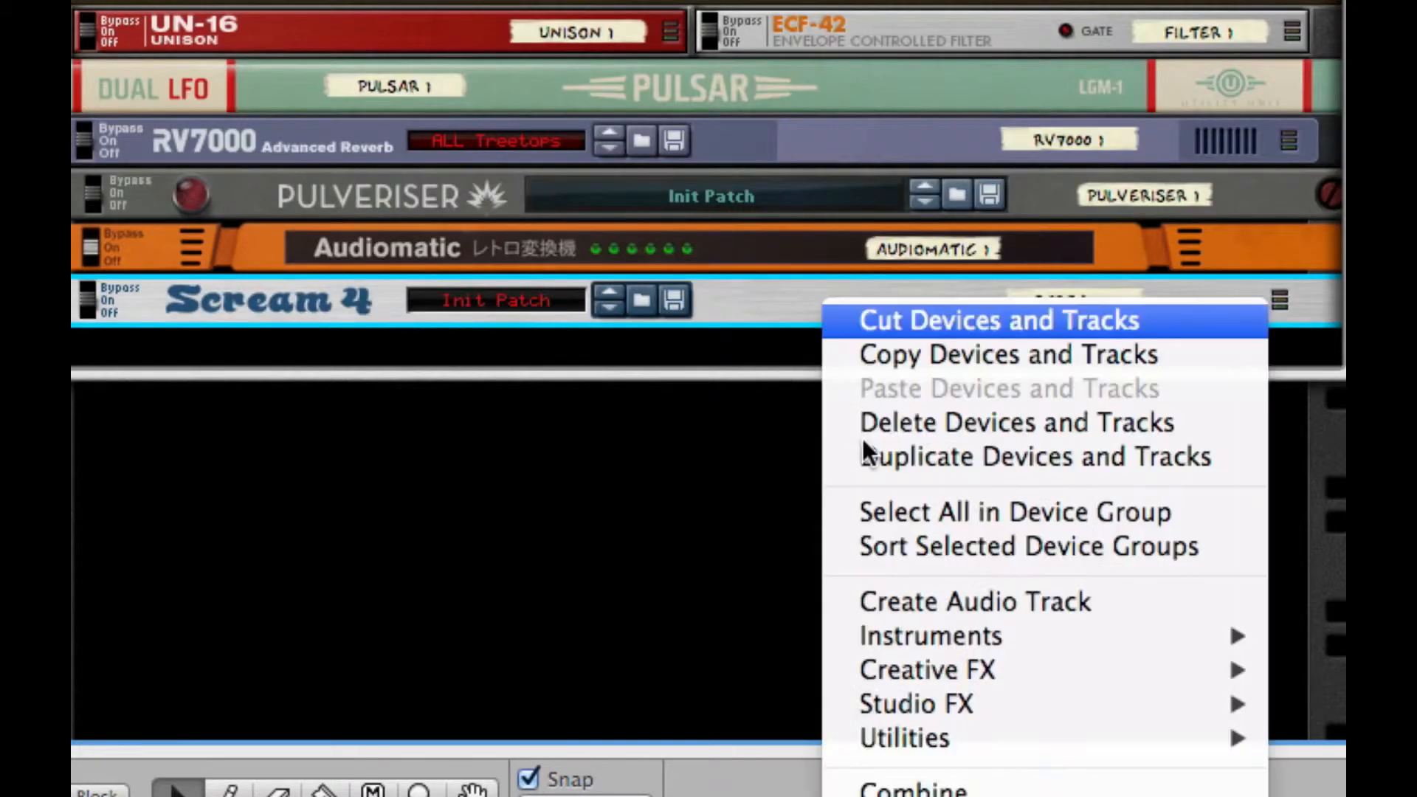
mouse_move(990, 704)
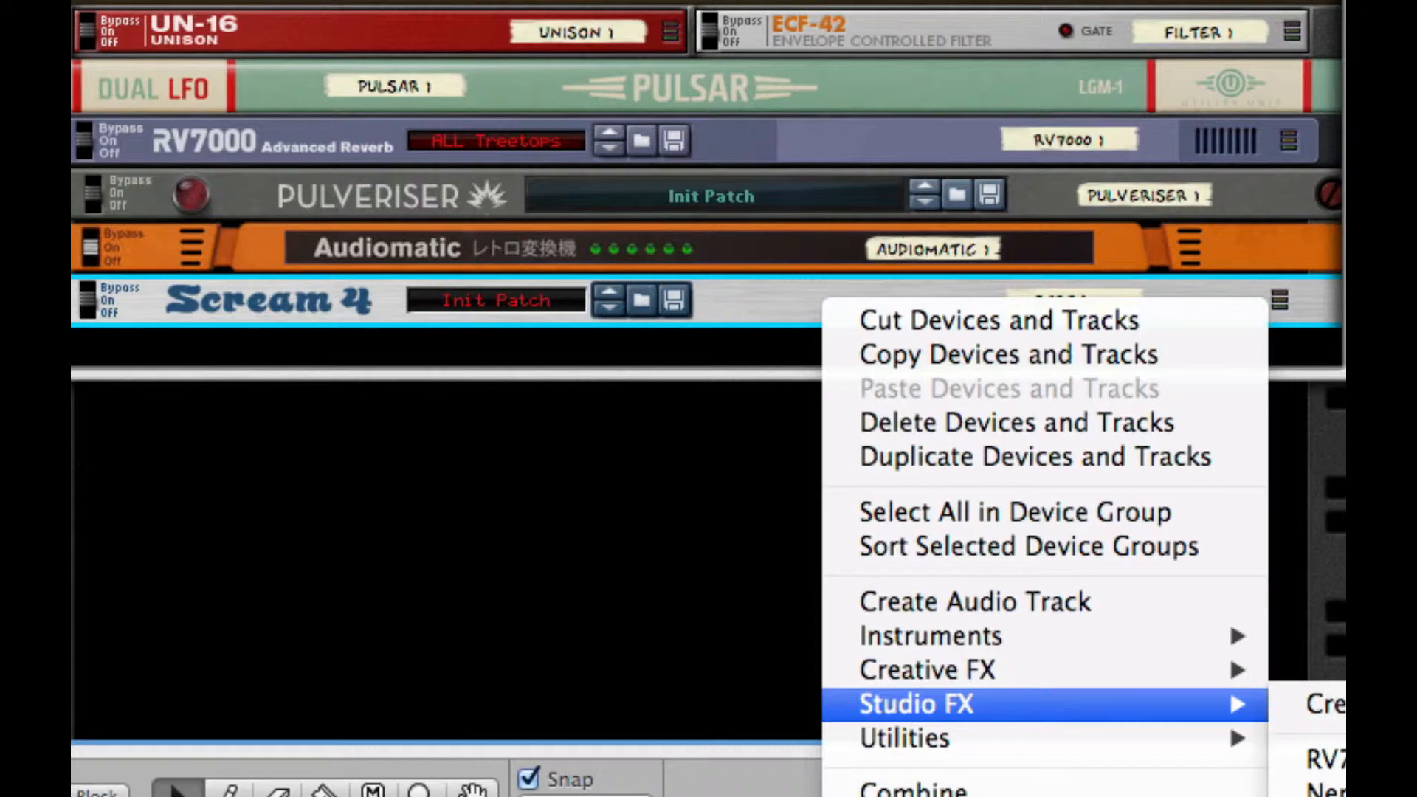
left_click(1345, 796)
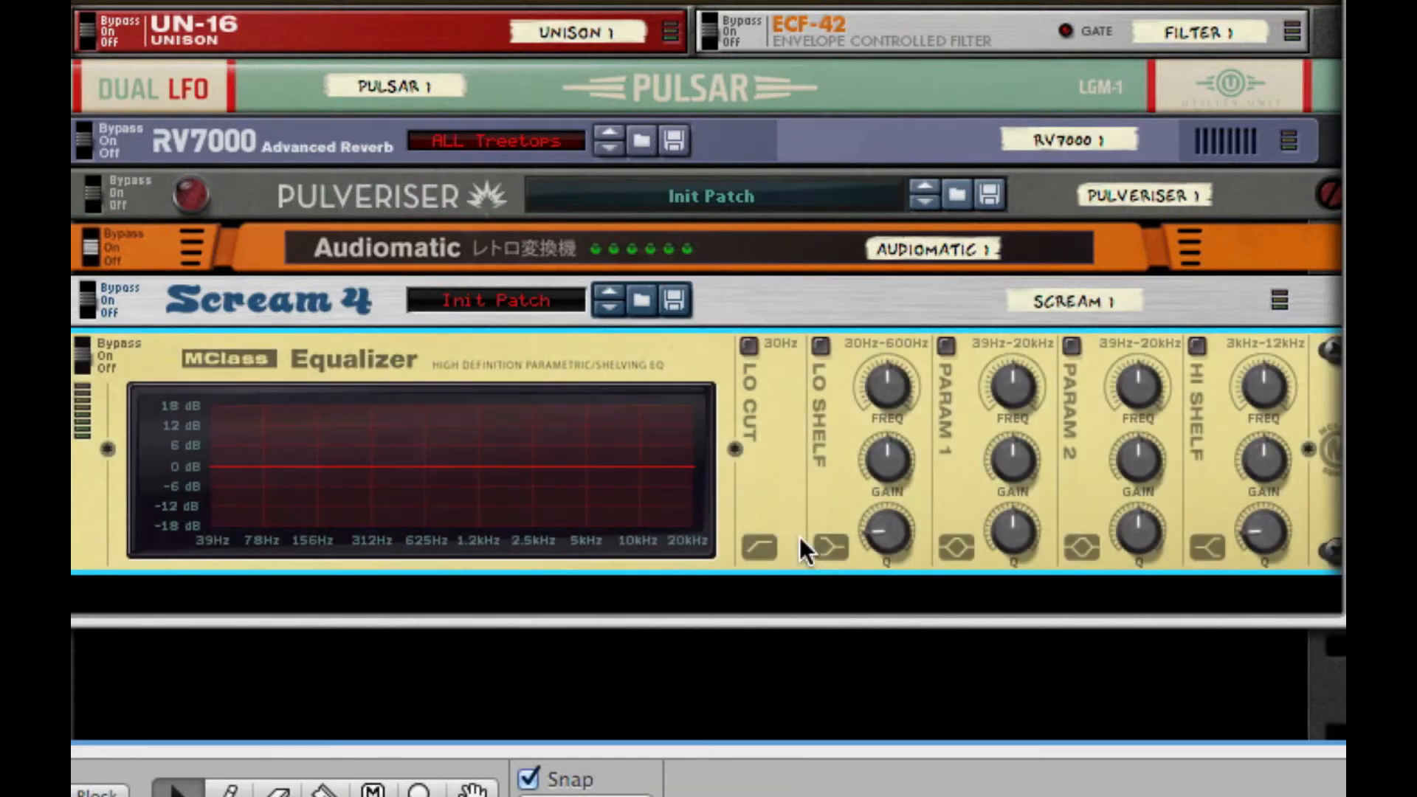
left_click_drag(798, 538, 744, 584)
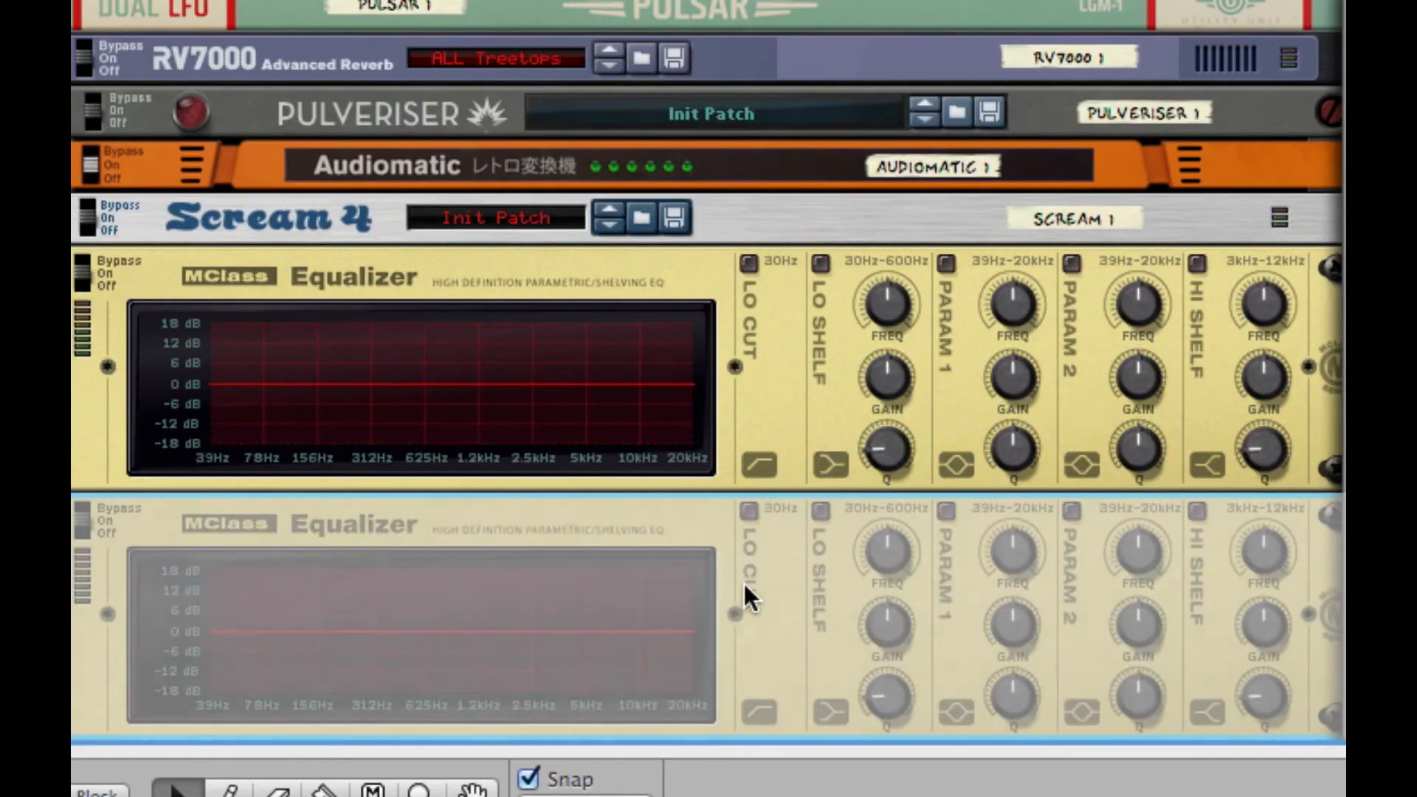
On the rack's rear, cable the first Equalizer's stereo output into the duplicate's input, and the duplicate's output to the first one's former destination
key("Tab")
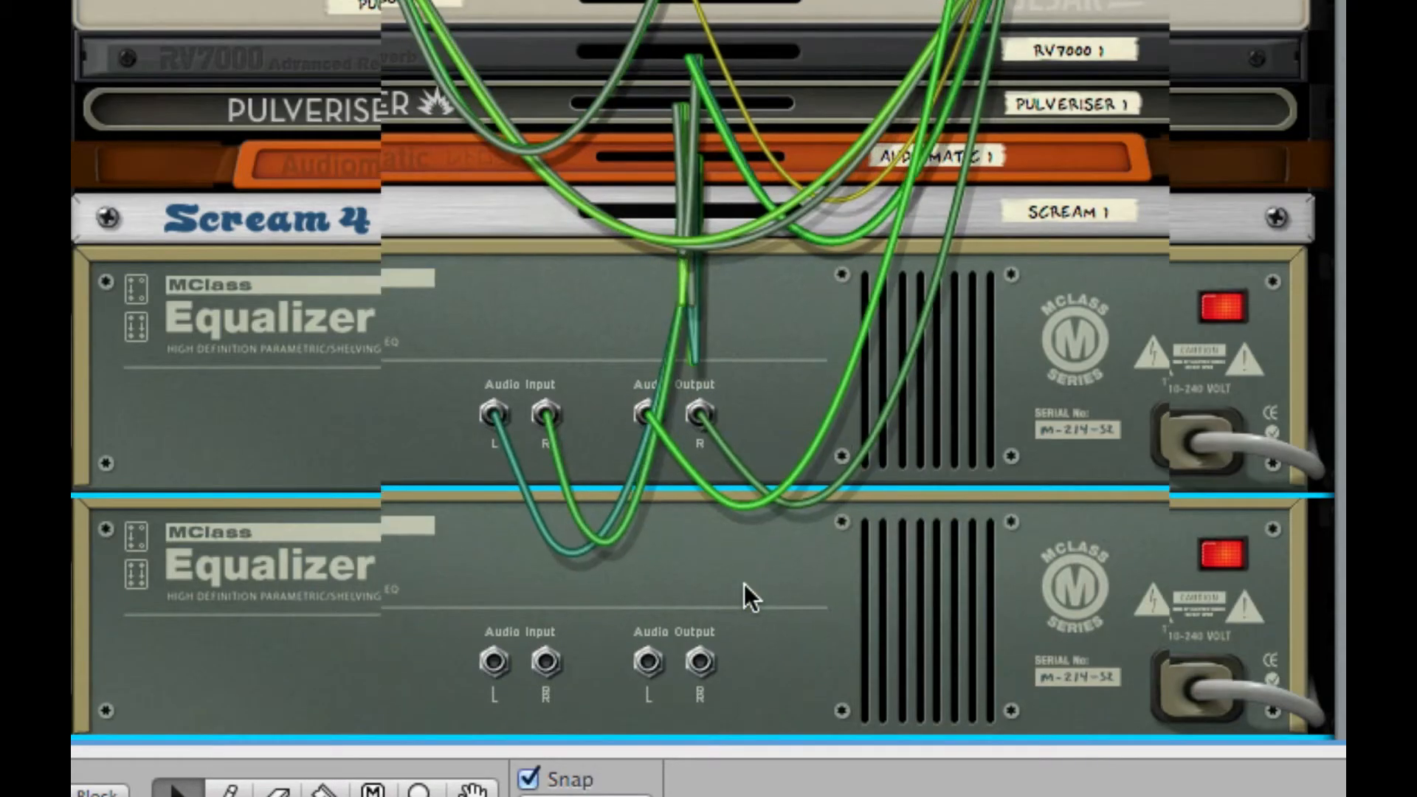
scroll(745, 583, "down", 5)
left_click_drag(649, 81, 781, 82)
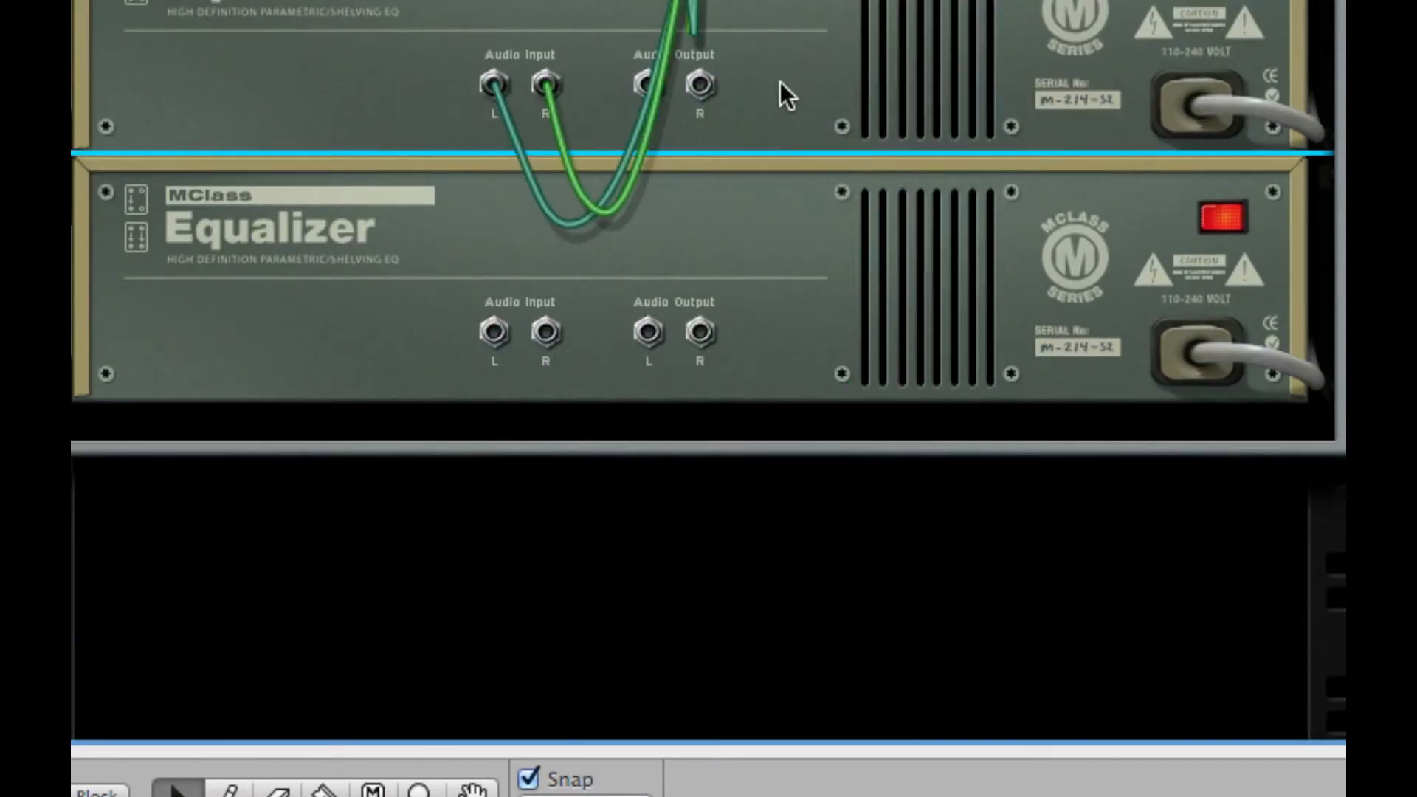
left_click_drag(649, 81, 495, 332)
scroll(424, 296, "up", 4)
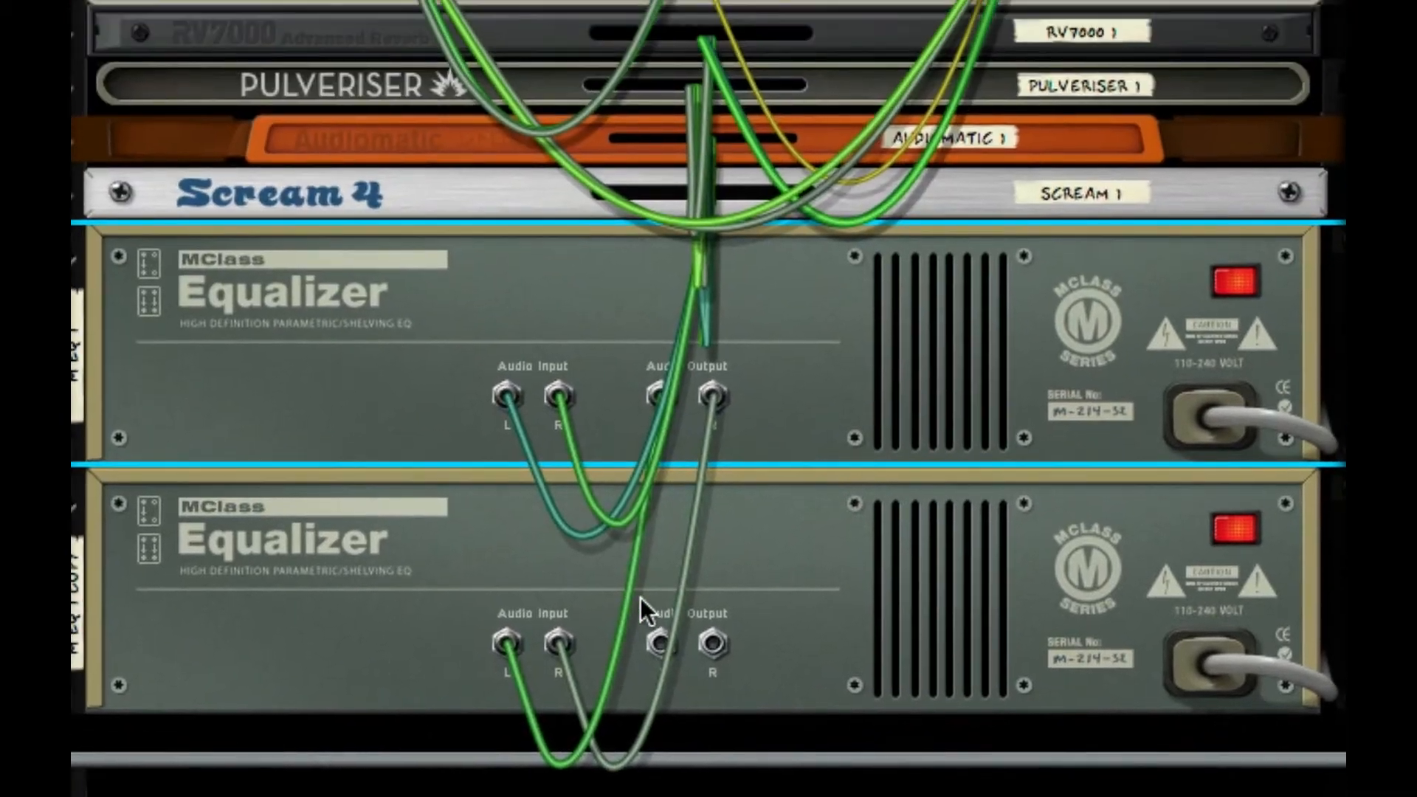
left_click_drag(658, 656, 1004, 166)
key("Tab")
Enable Lo Cut, Param 1 and Param 2 on the first Equalizer, and Param 1 and Param 2 on the second
scroll(1003, 241, "down", 6)
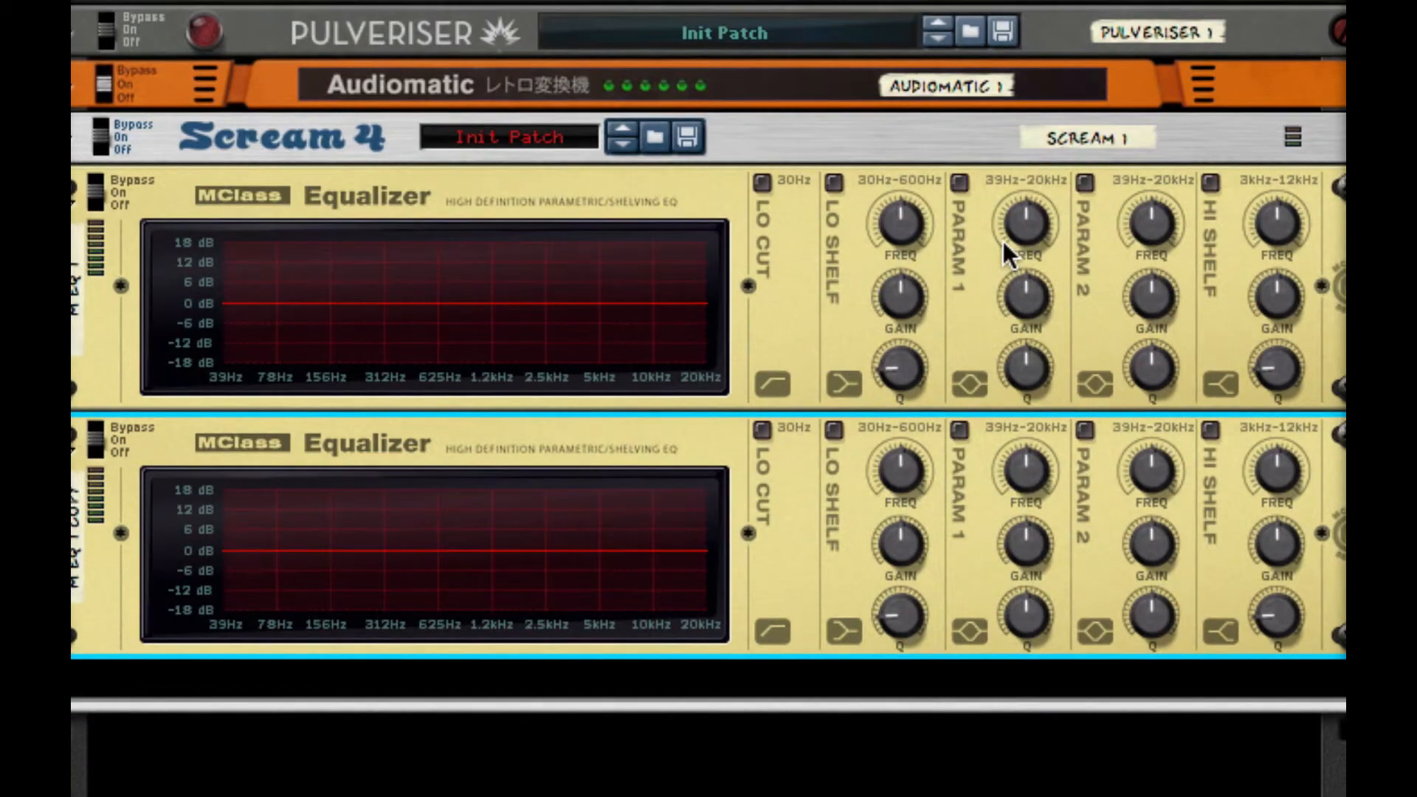
left_click(769, 164)
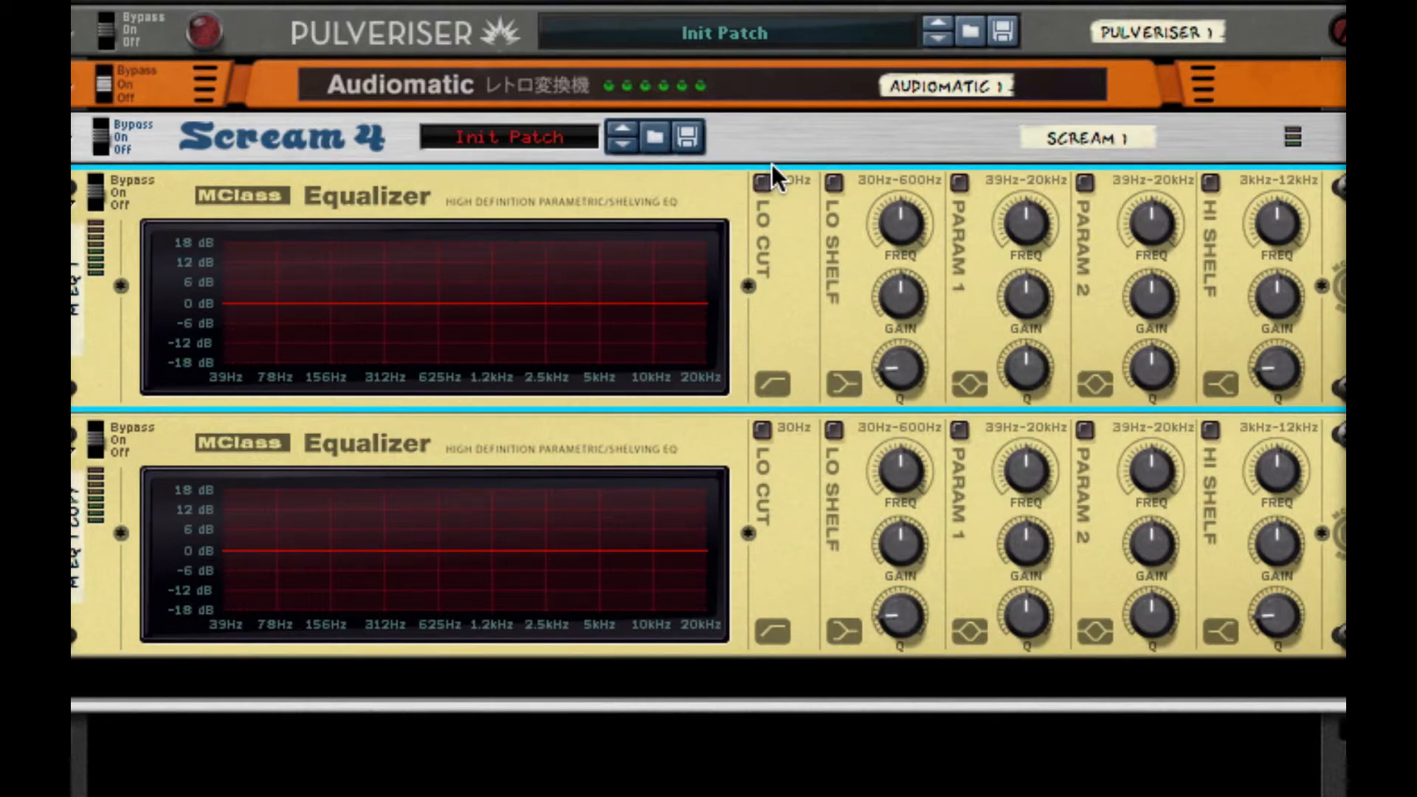
left_click(959, 182)
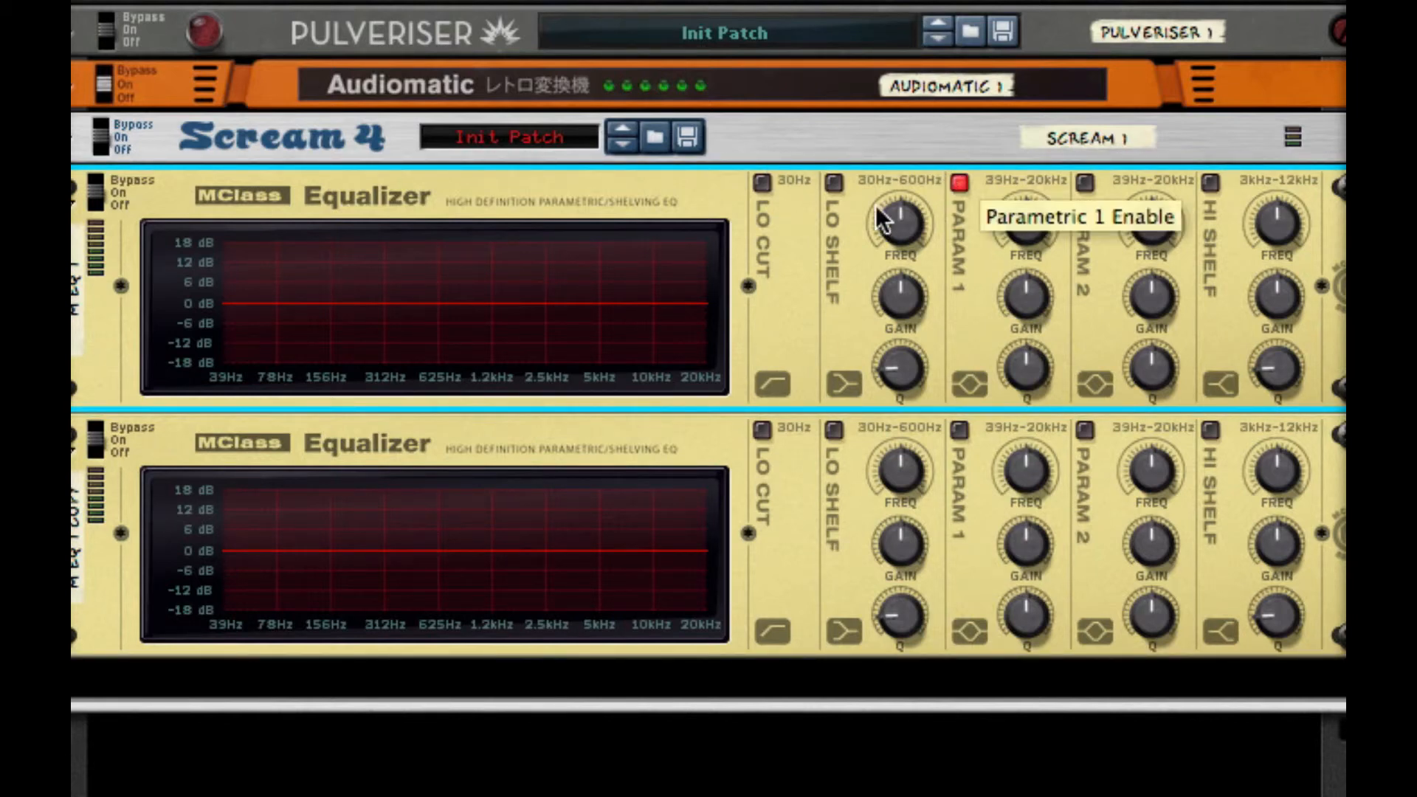
left_click(763, 180)
left_click(1086, 182)
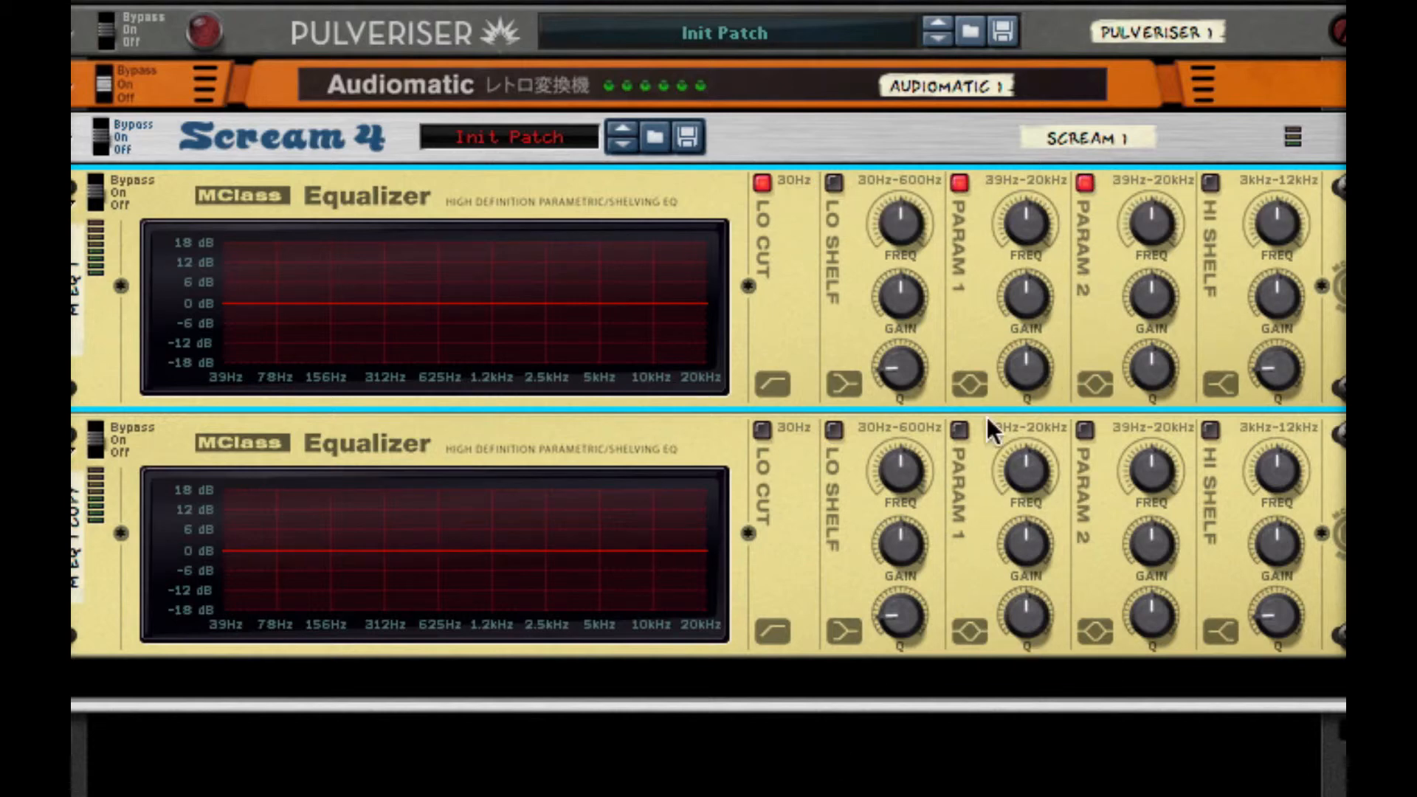
left_click(958, 431)
left_click(1085, 428)
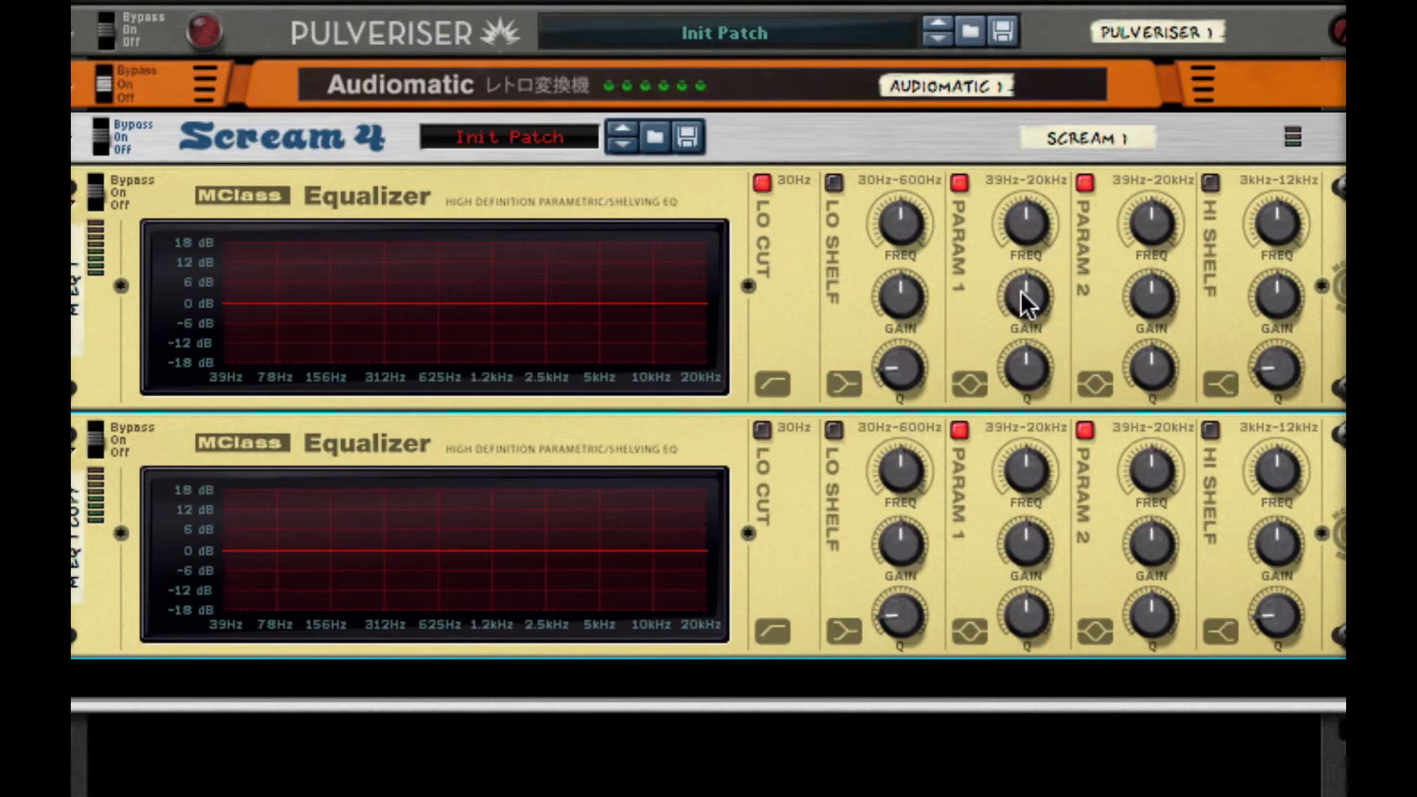
With the first Equalizer's Param 1, sweep a narrow full boost down to about 100 Hz and turn it into an 18 dB cut at maximum Q
left_click_drag(1026, 298, 1026, 192)
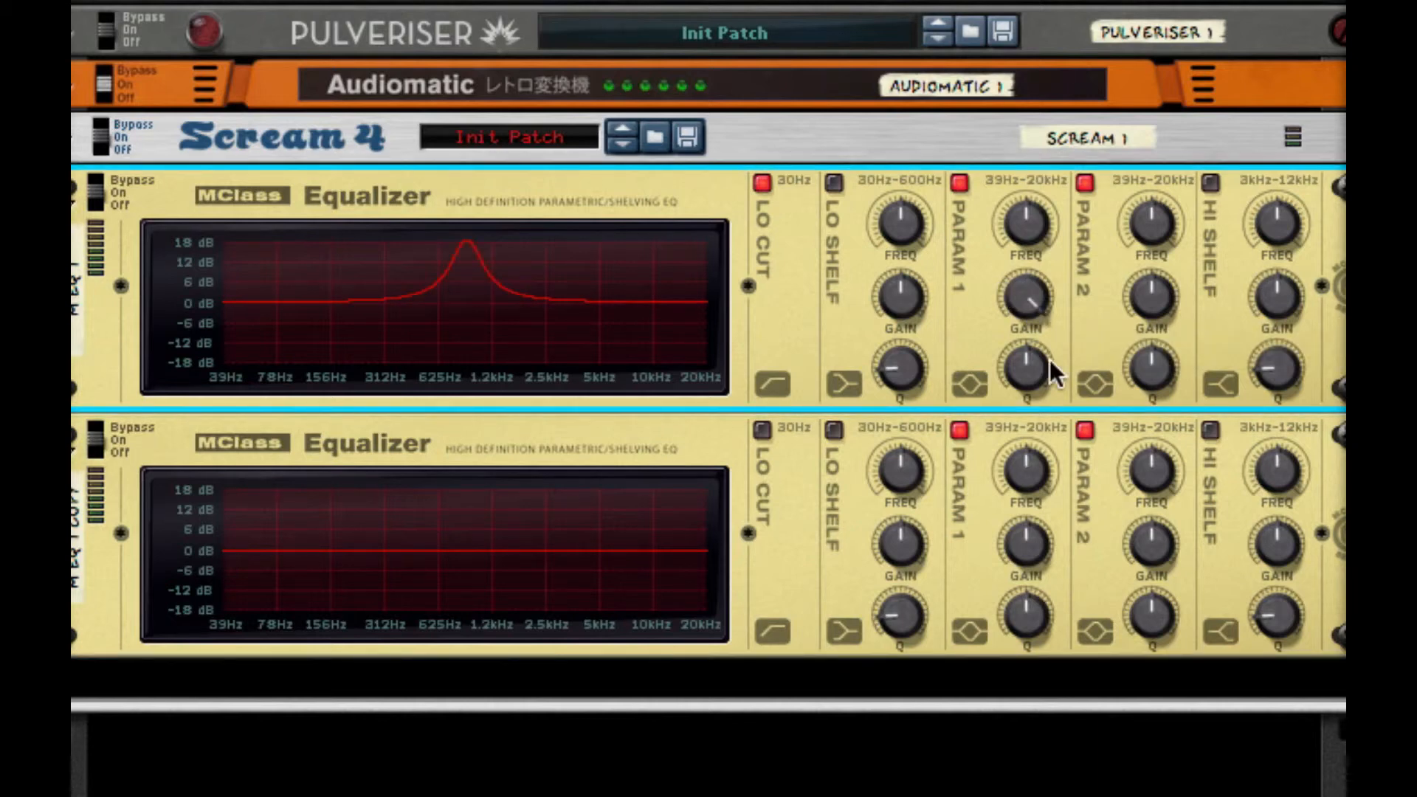
left_click_drag(1028, 372, 1029, 265)
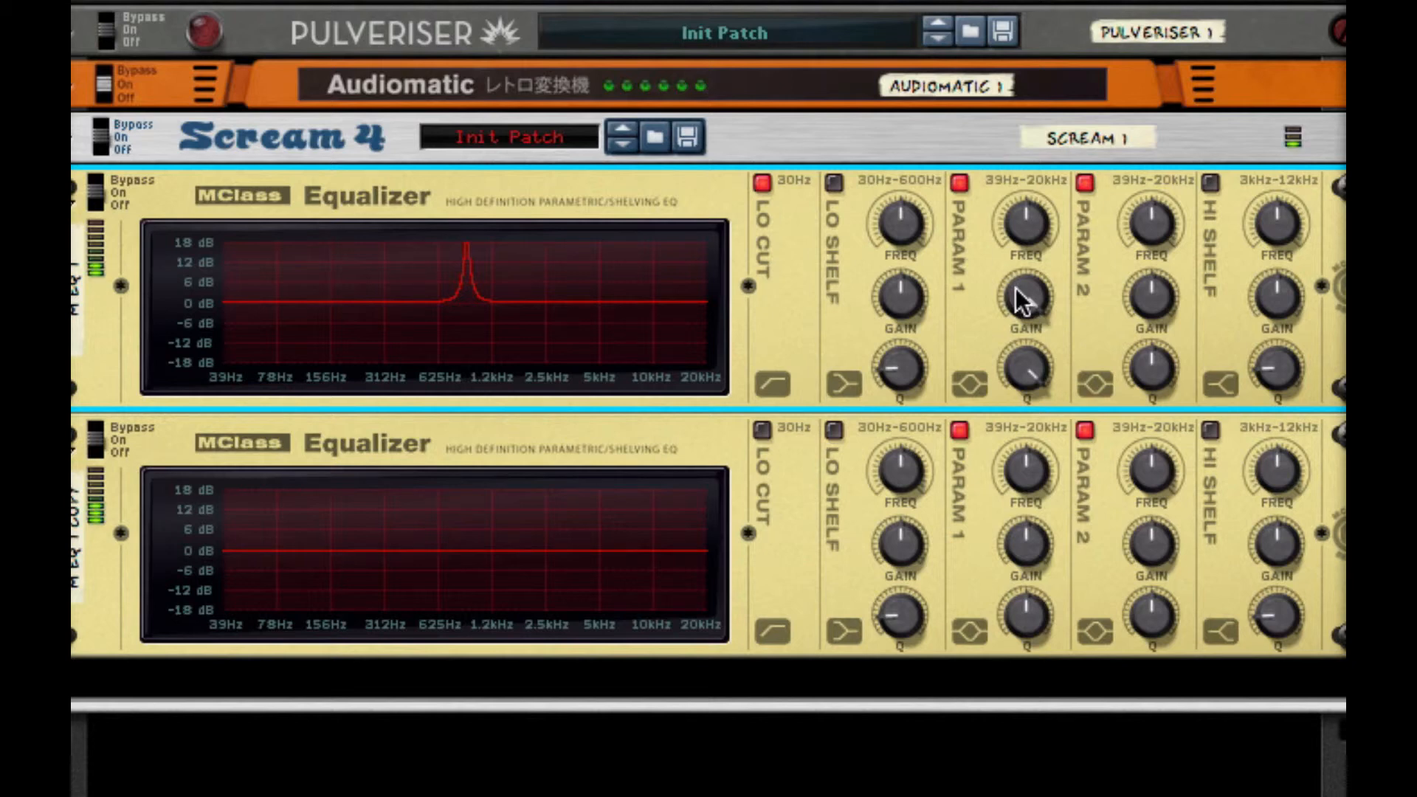
left_click_drag(1035, 221, 1048, 386)
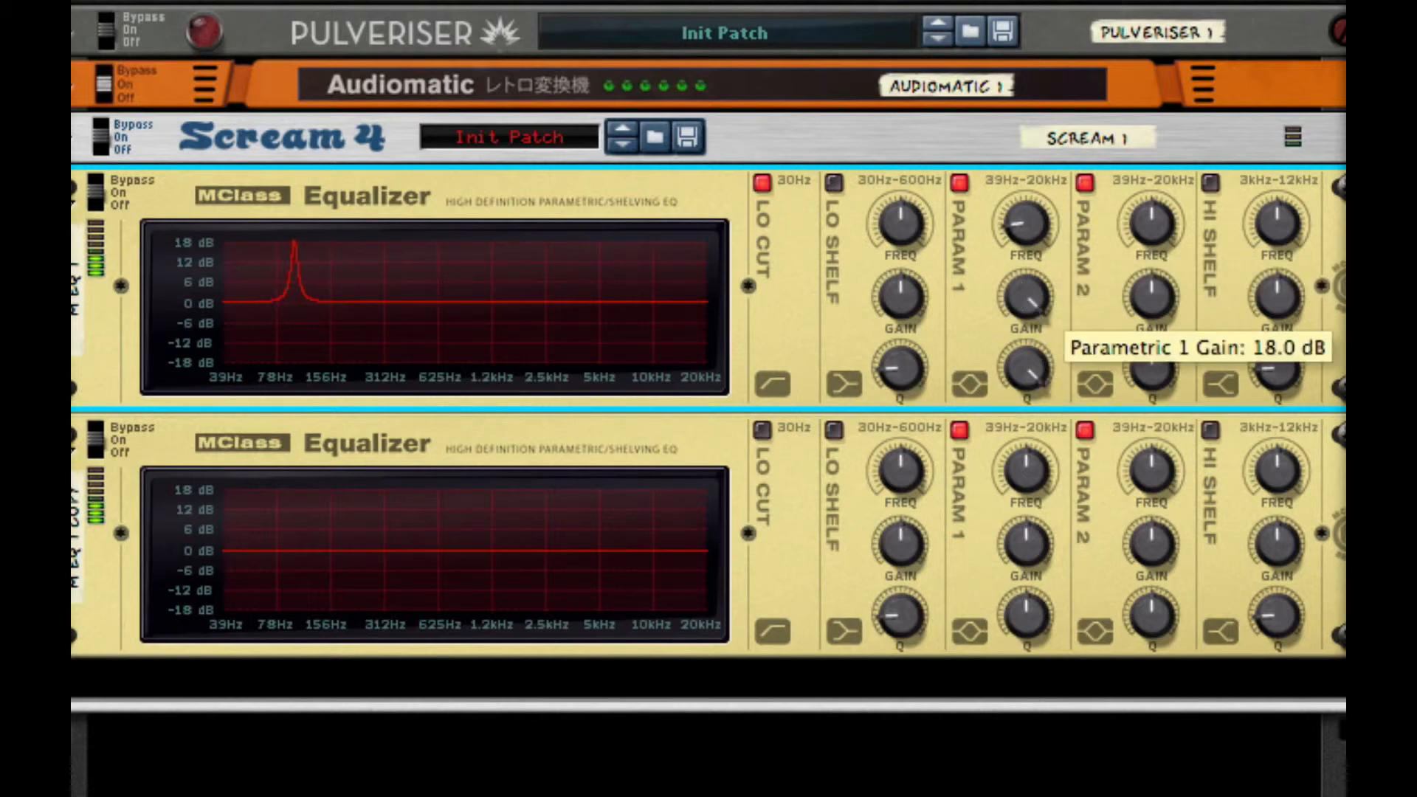
left_click_drag(1038, 310, 1071, 650)
Cut a narrow 18 dB notch at about 190 Hz with the first Equalizer's Param 2, using maximum Q
left_click_drag(1152, 302, 1160, 192)
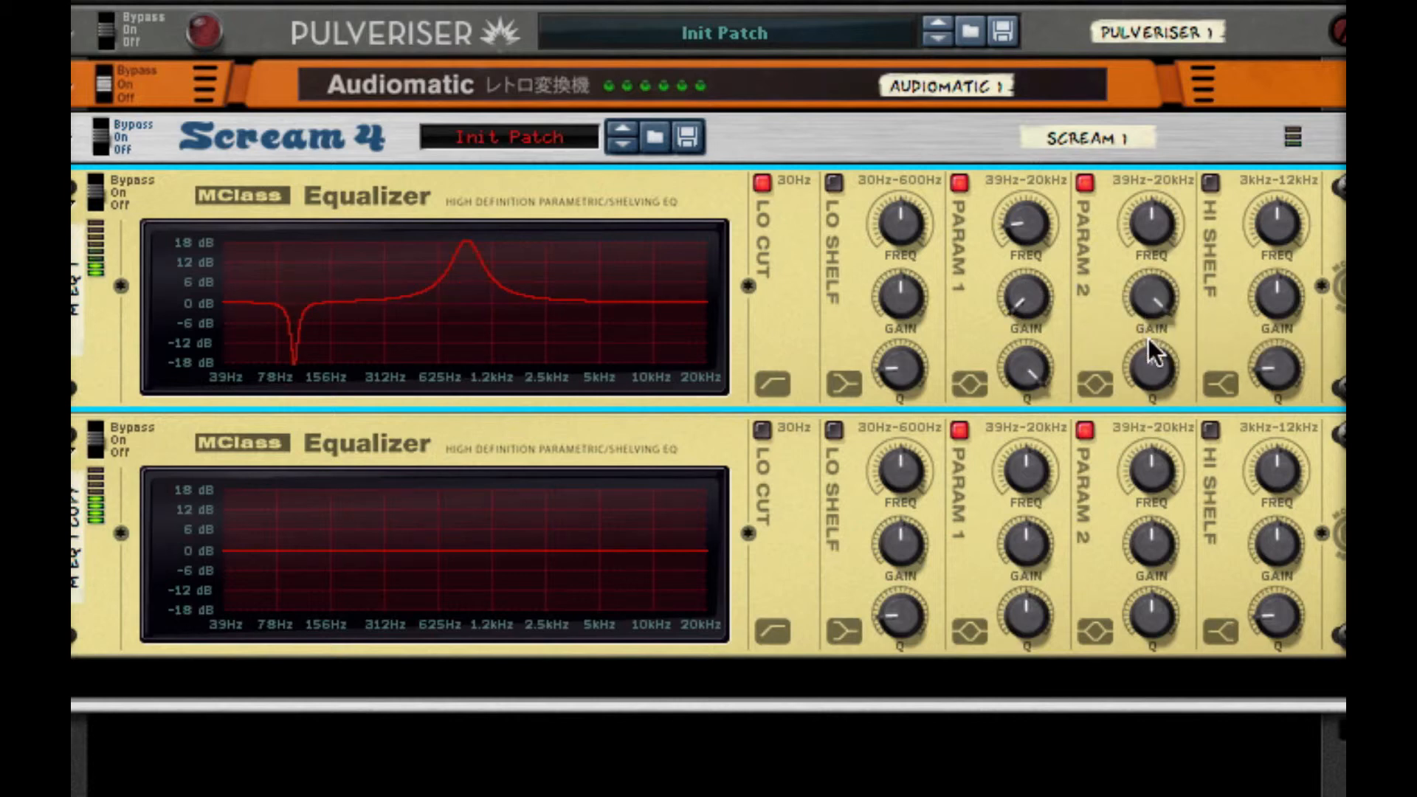
mouse_move(1154, 368)
left_mouse_down()
mouse_move(1182, 233)
mouse_move(1157, 343)
left_mouse_up()
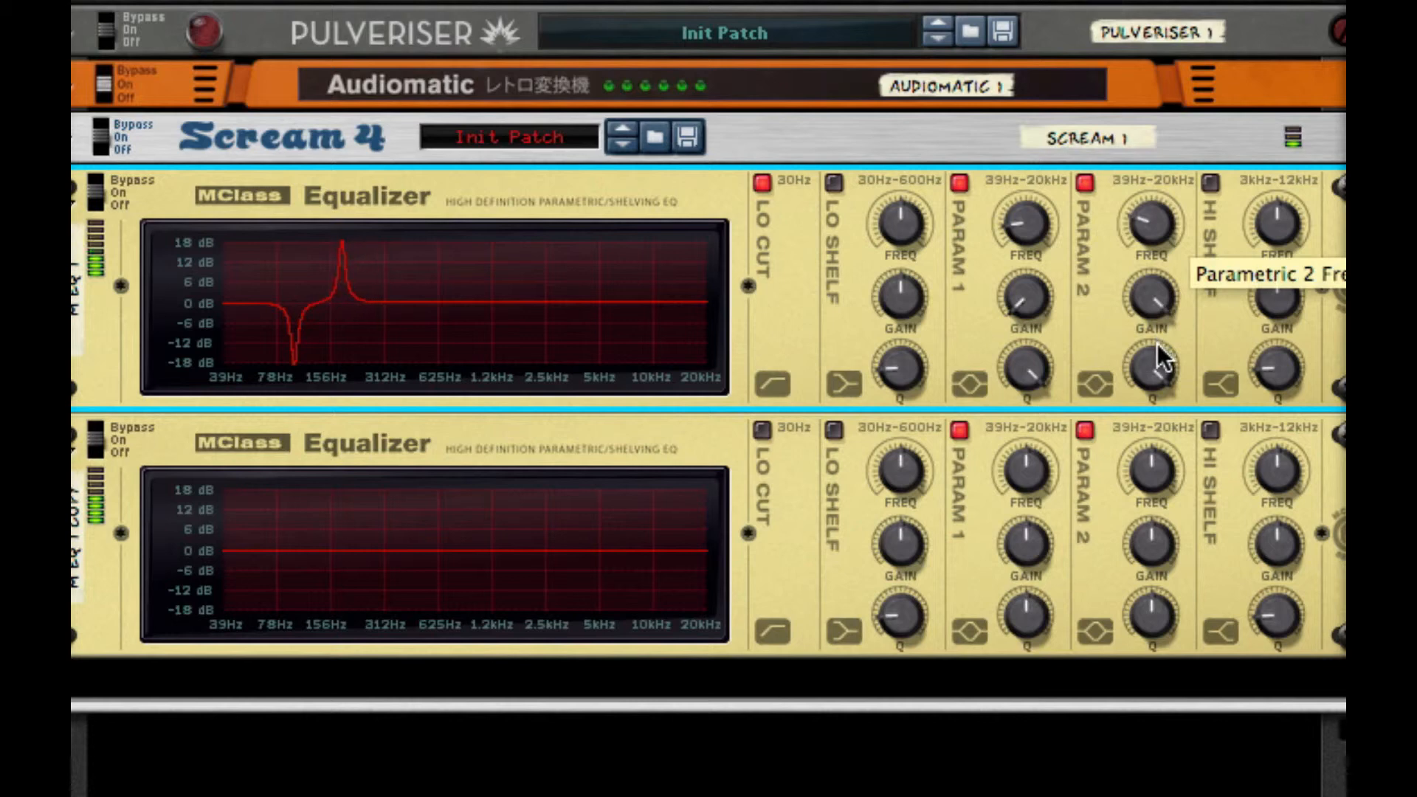
left_click_drag(1148, 291, 1151, 399)
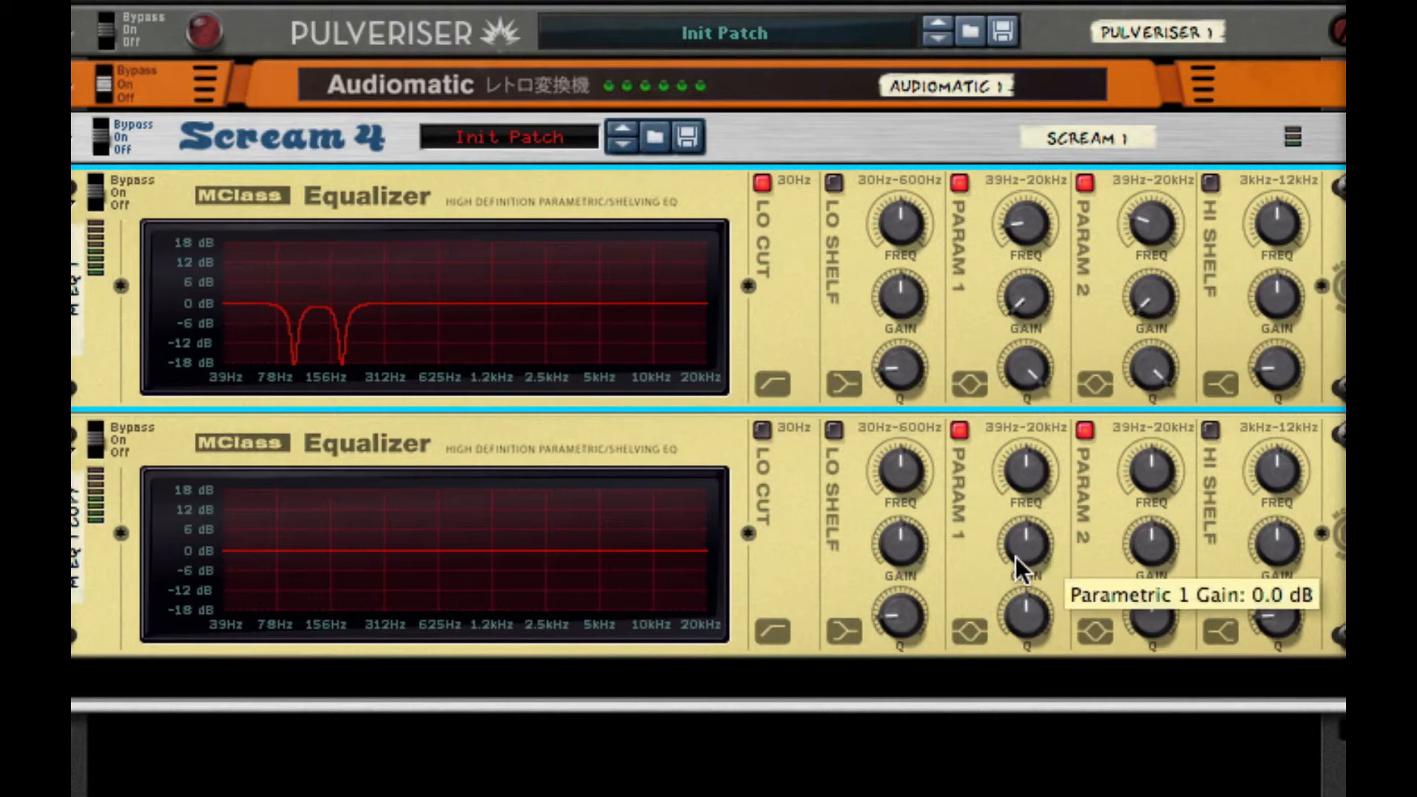
On the second Equalizer's Param 1, find the frequency with a narrow full boost, and cut it by 18 dB at about 2 kHz
left_click_drag(1015, 557, 950, 316)
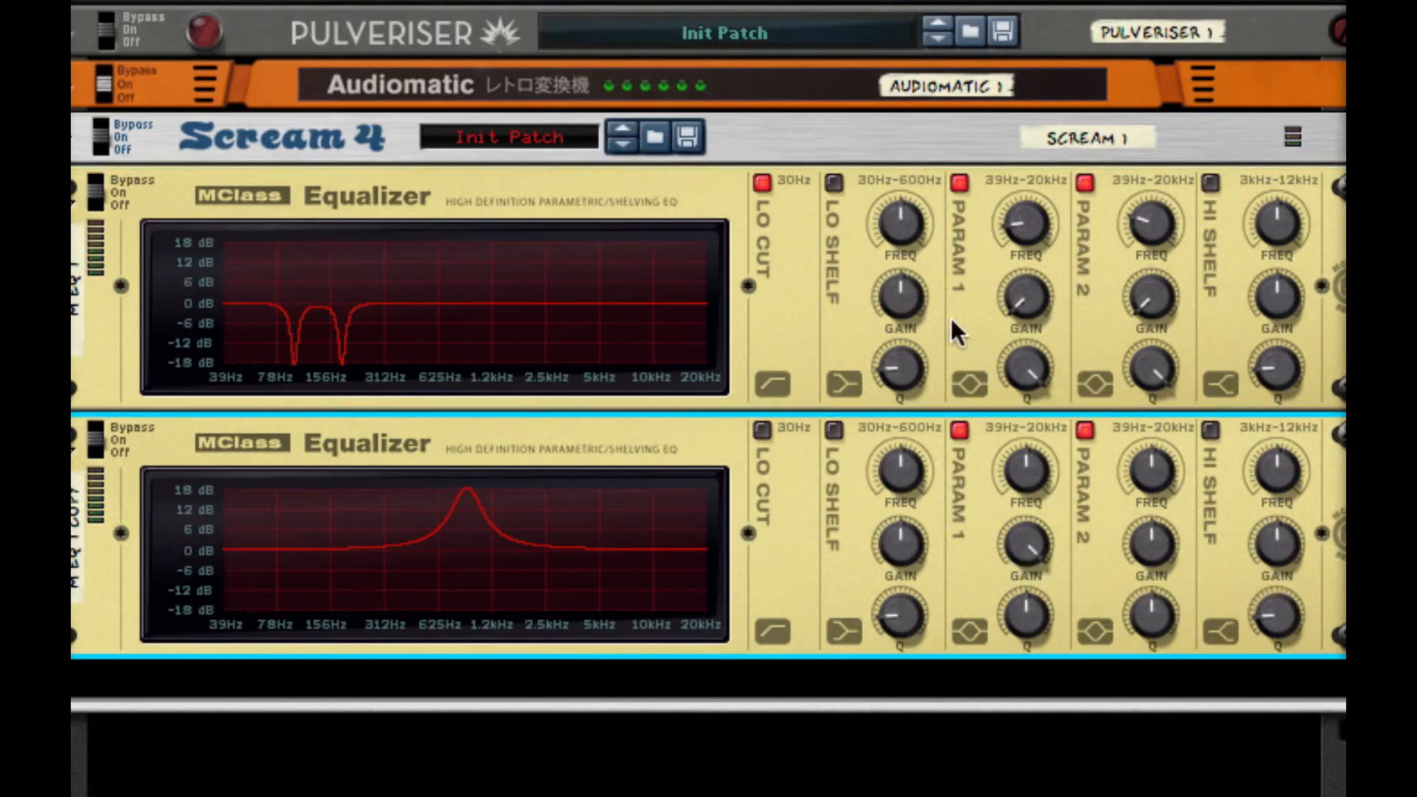
left_click_drag(1049, 597, 1008, 223)
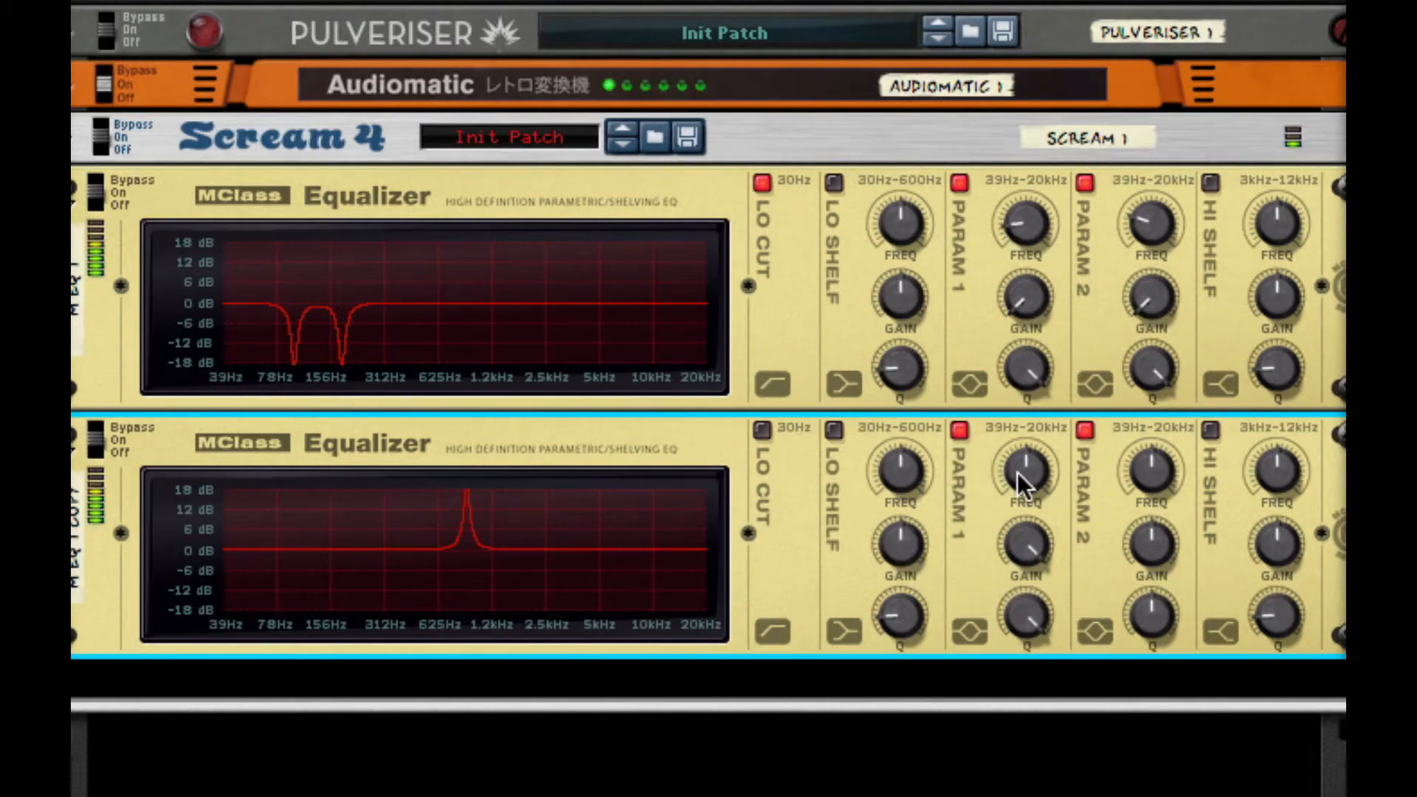
left_click_drag(1019, 462, 1020, 417)
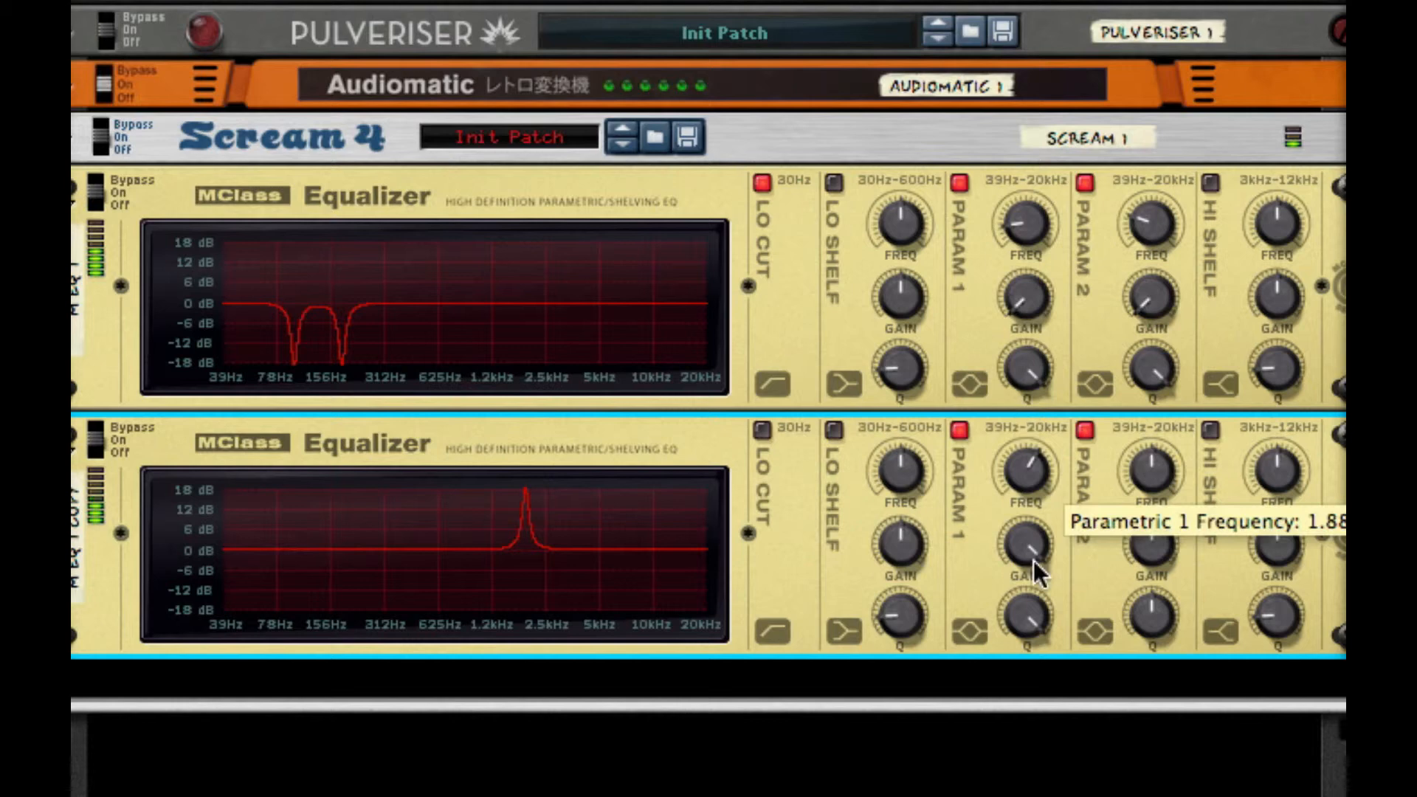
left_click_drag(1020, 471, 1020, 464)
left_click_drag(1020, 551, 1020, 591)
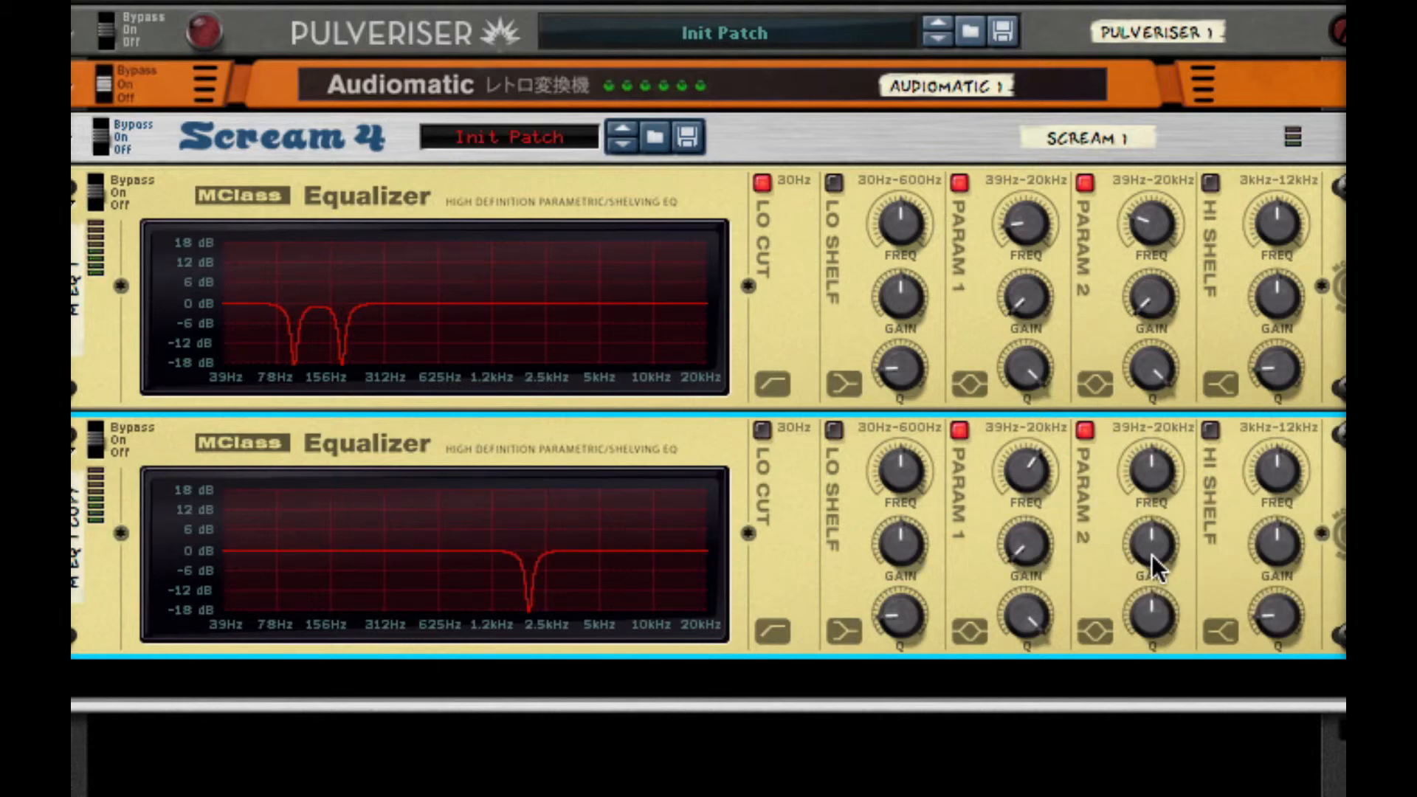
On the second Equalizer, use Param 2 at maximum Q to cut 18 dB at about 5 kHz, and slightly lower Param 1's Q
left_click_drag(1155, 555, 1163, 332)
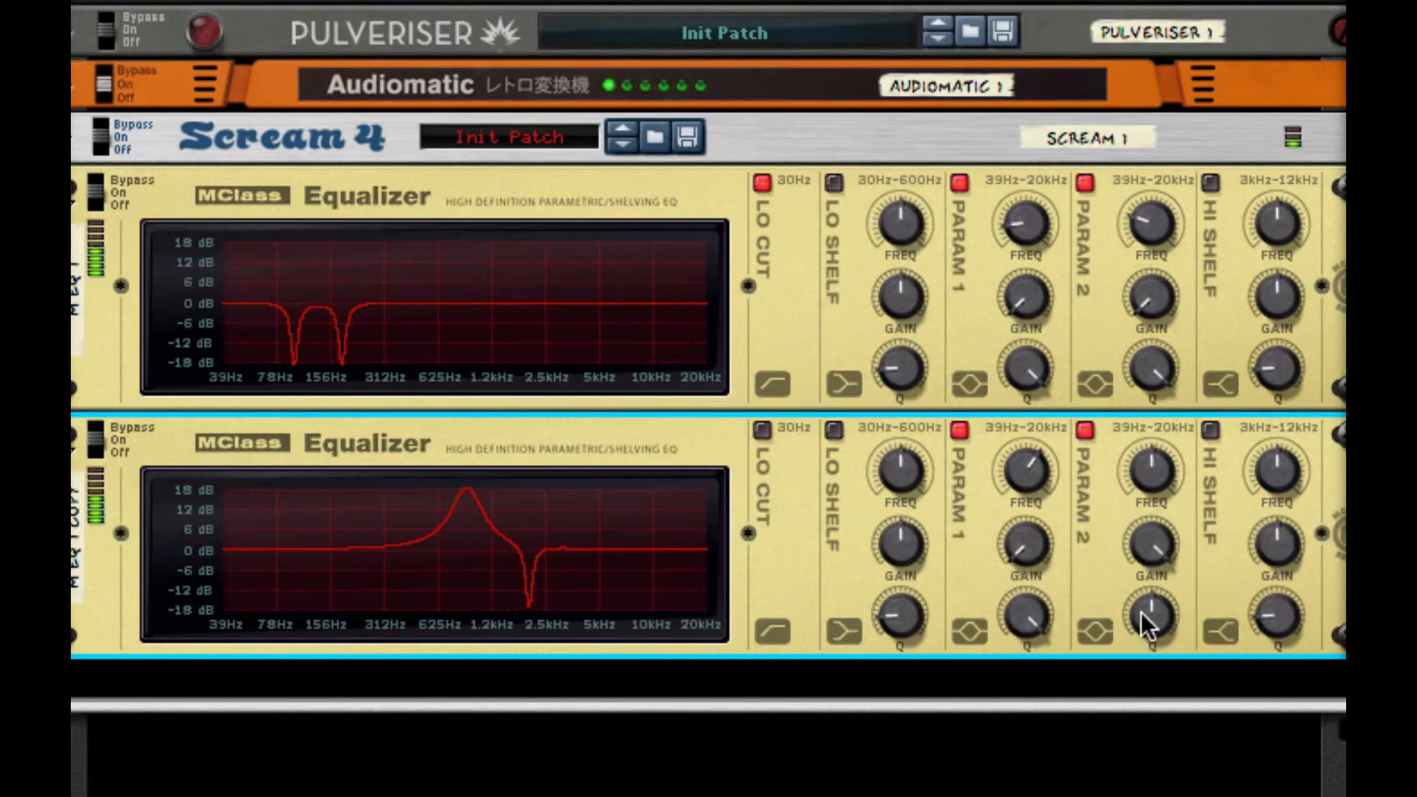
left_click_drag(1142, 612, 1200, 16)
left_click_drag(1145, 448, 1131, 417)
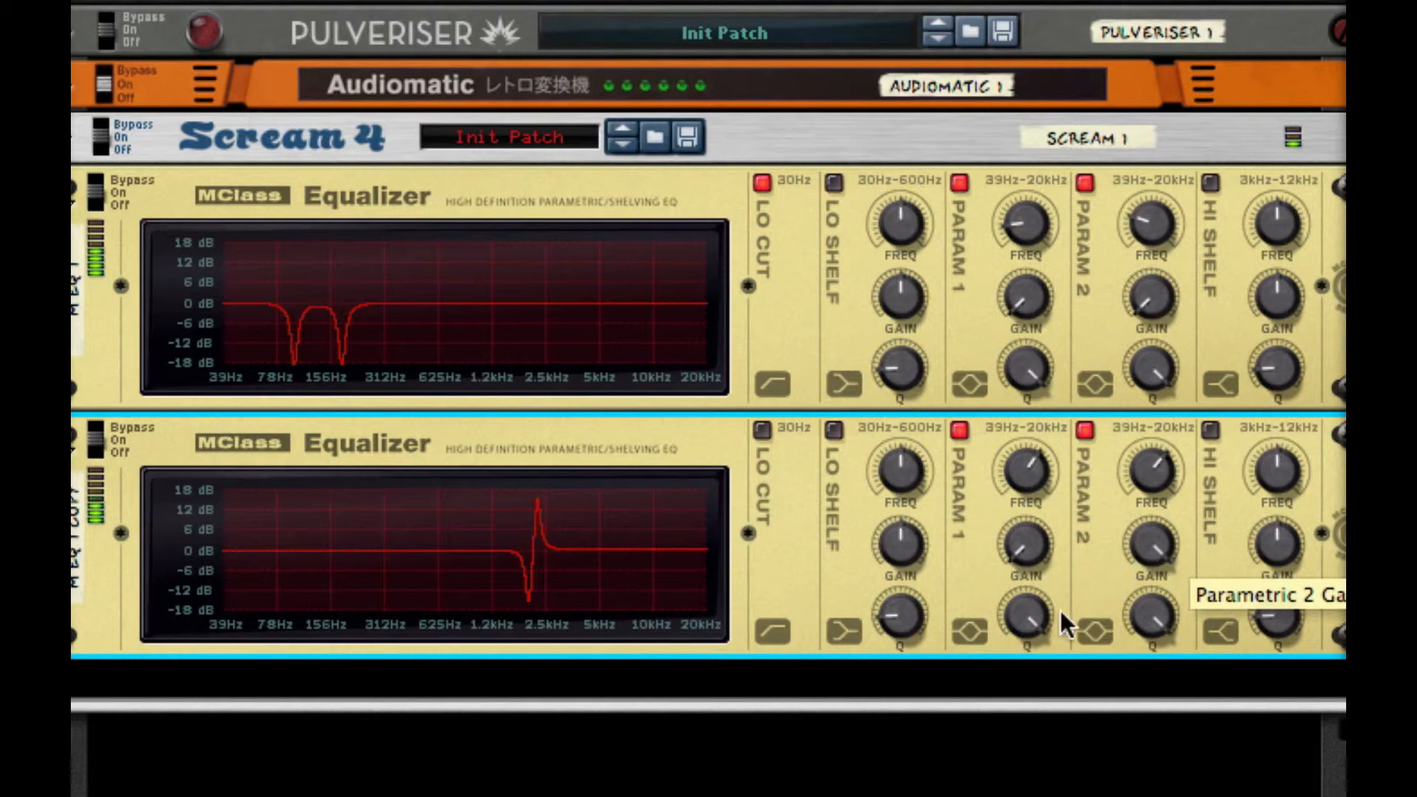
left_click_drag(1023, 612, 1030, 667)
left_click_drag(1152, 477, 1151, 415)
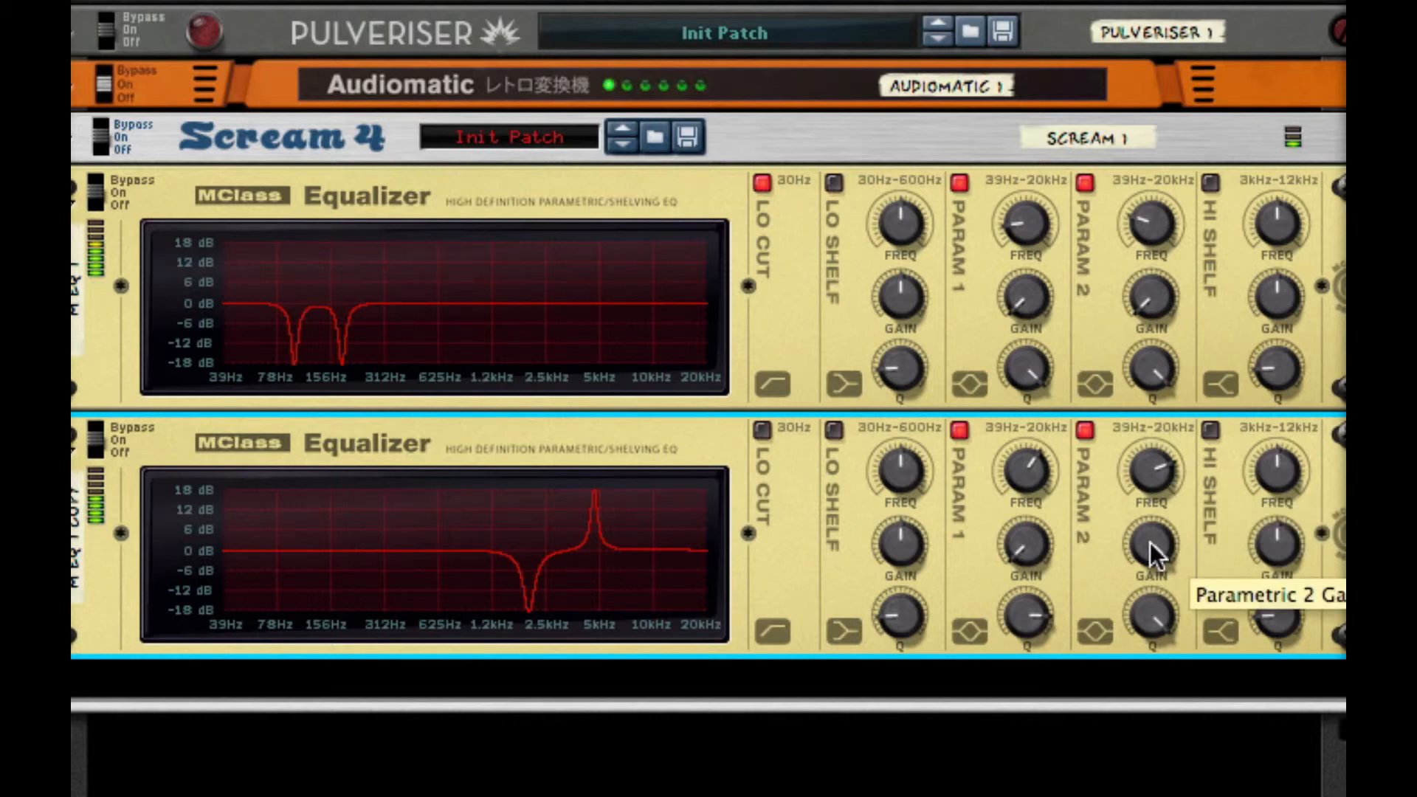
left_click_drag(1151, 543, 1151, 590)
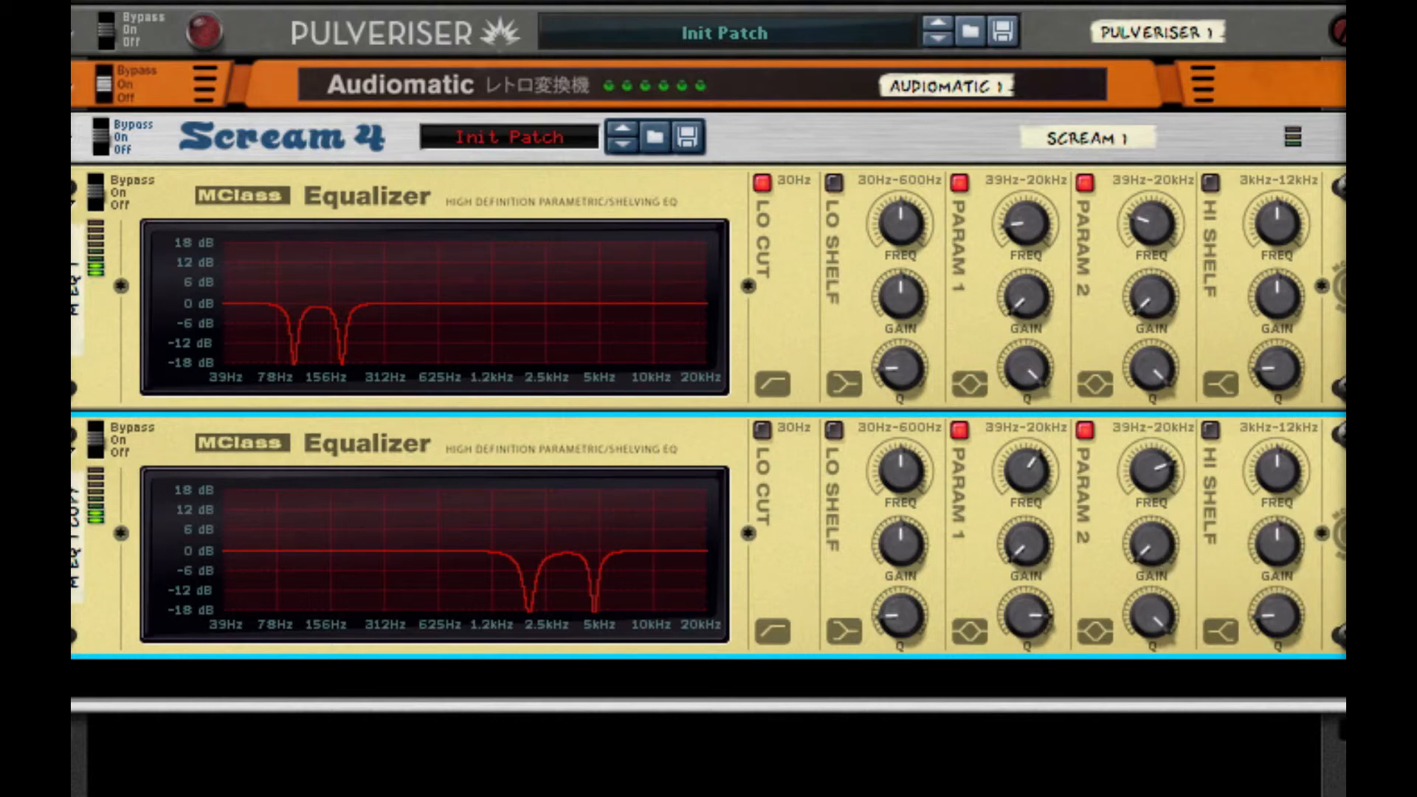
Add The Echo after the second Equalizer, with delay sync off, a very short delay time and an adjusted right-channel time offset
right_click(805, 540)
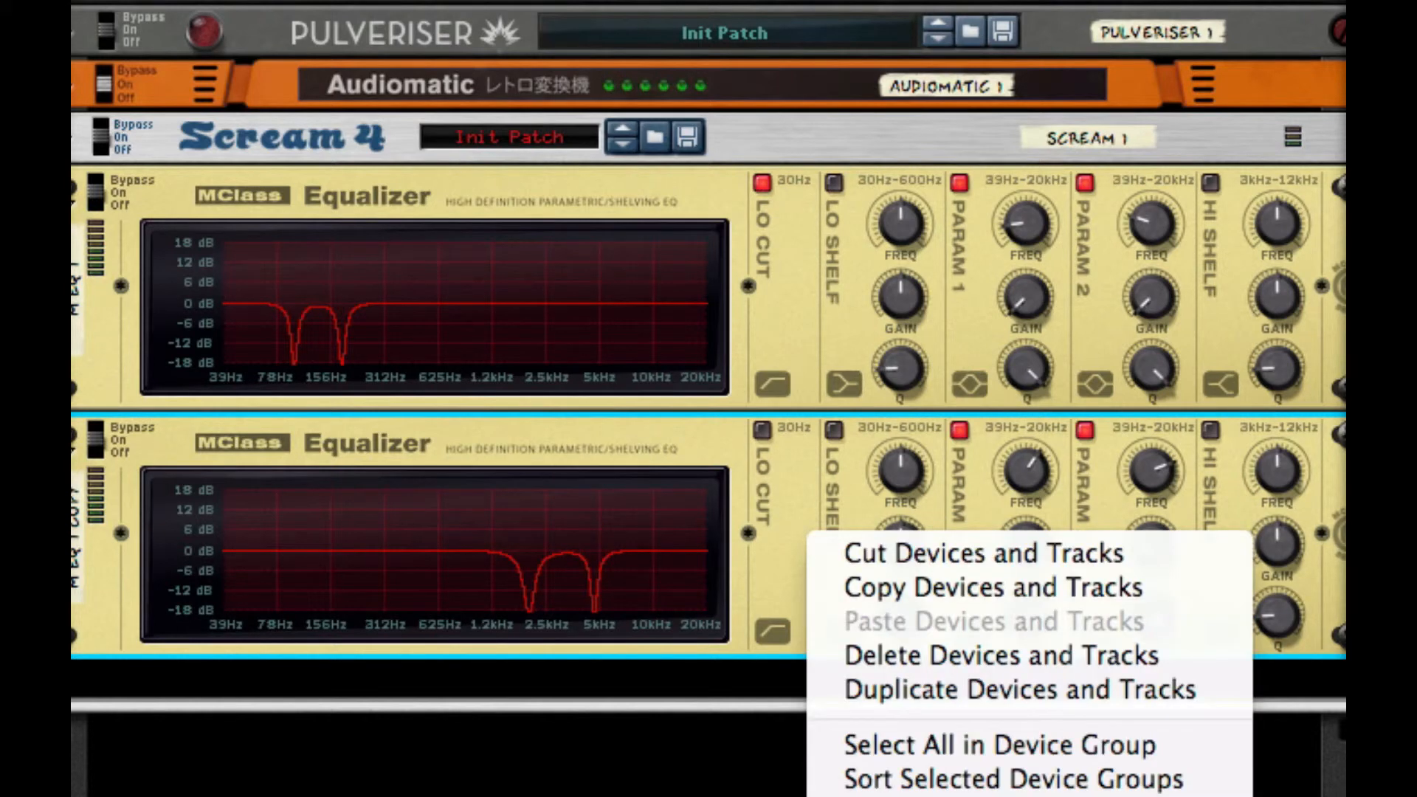
left_click(1030, 793)
scroll(1012, 784, "down", 5)
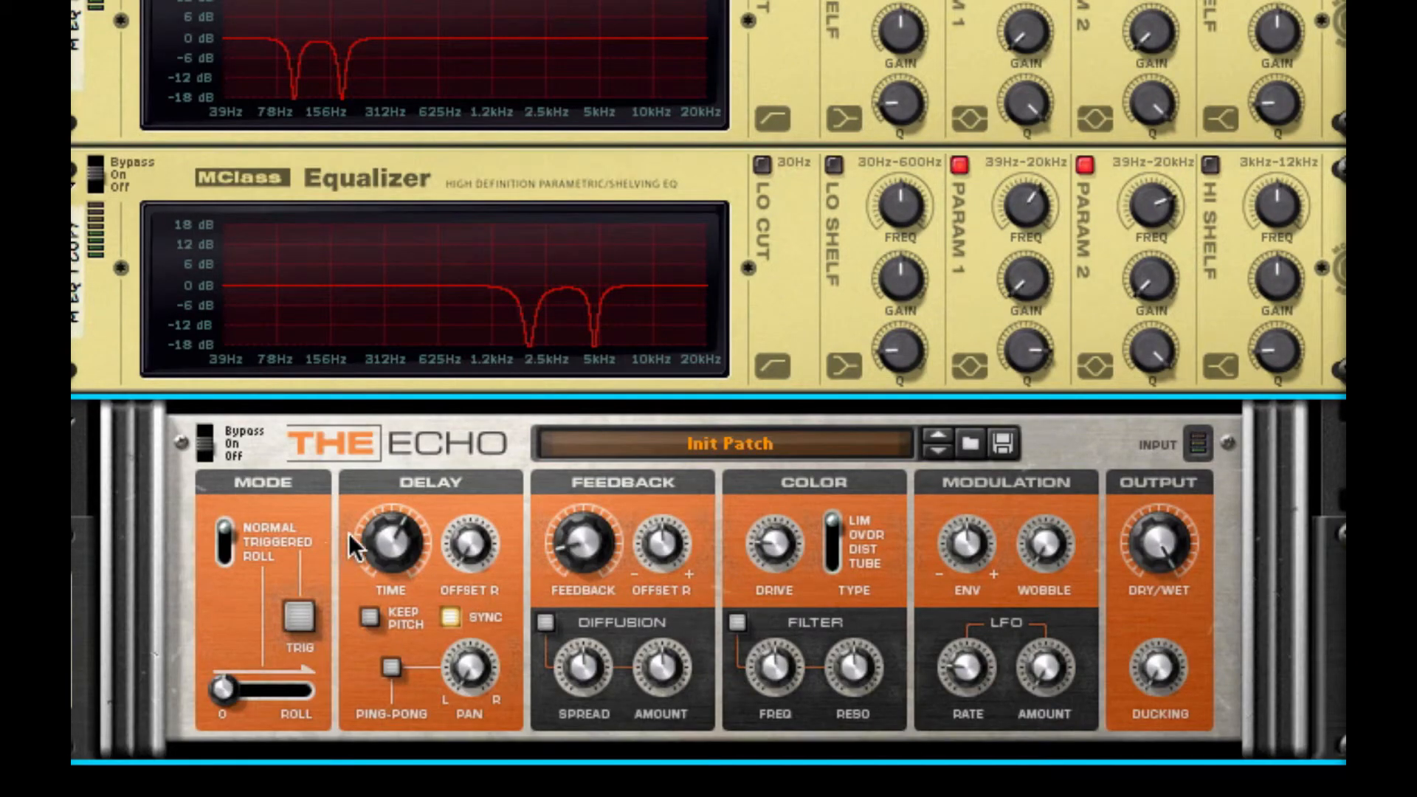
left_click_drag(403, 536, 405, 591)
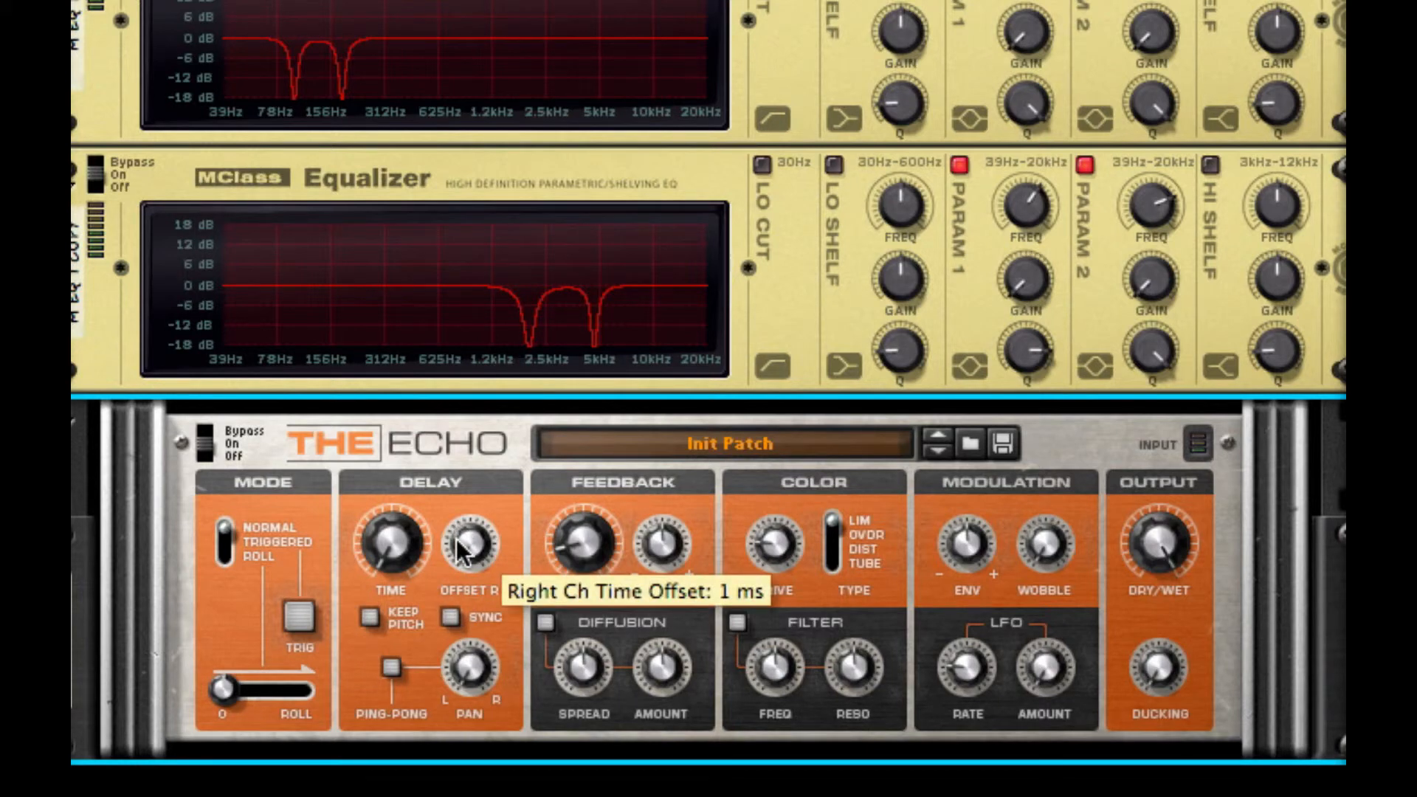
left_click_drag(457, 543, 463, 543)
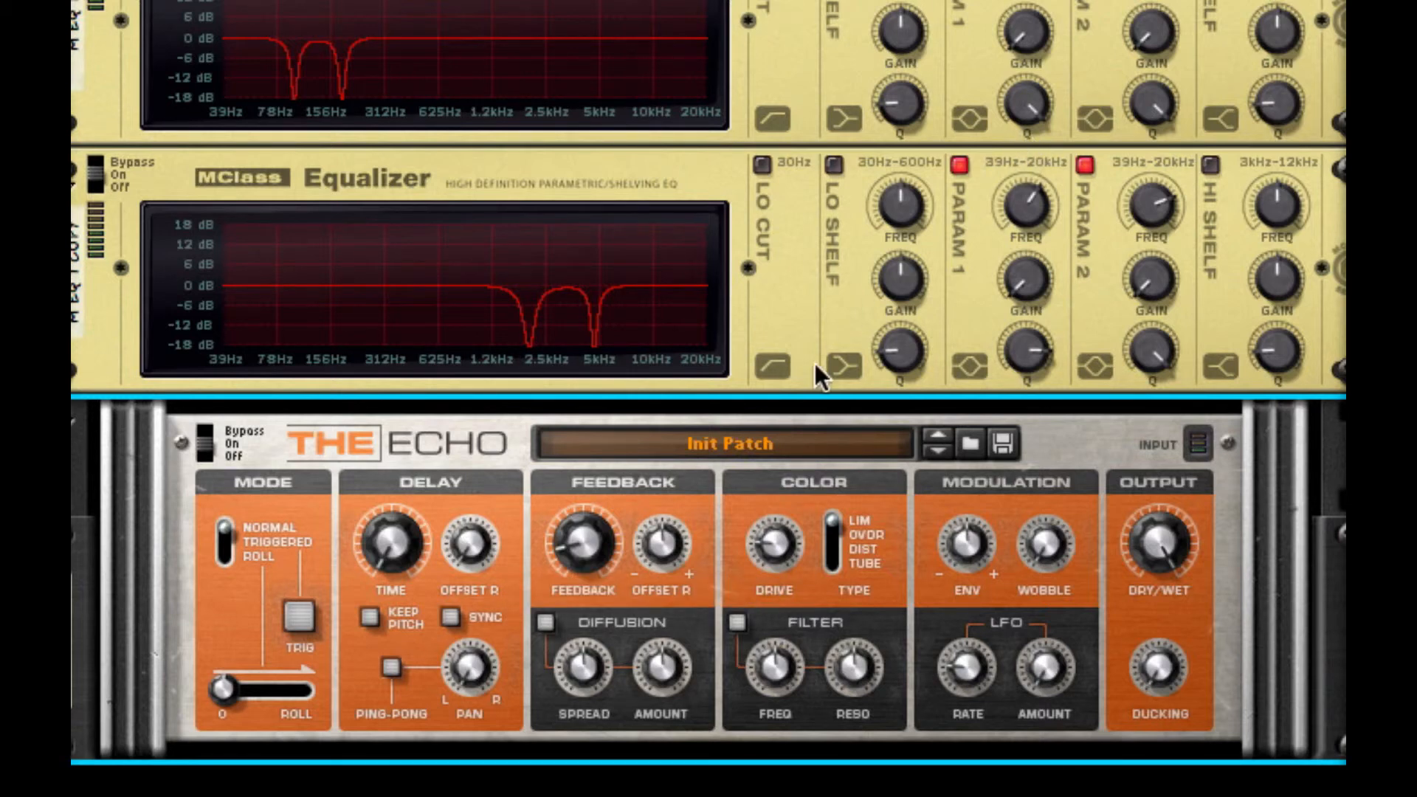
left_click_drag(778, 538, 786, 484)
Compare the bass sound with The Echo bypassed and switched on
right_click(543, 732)
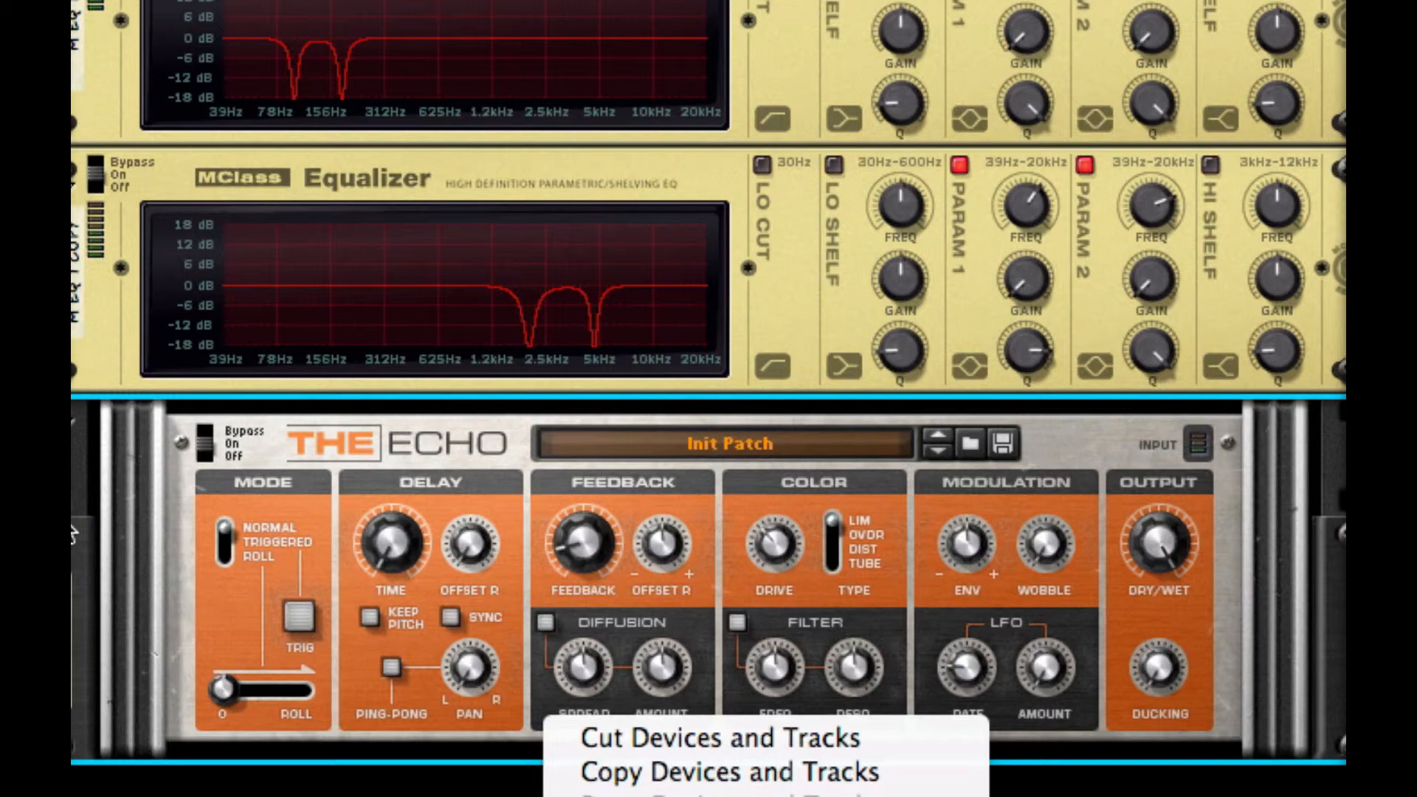
left_click(72, 528)
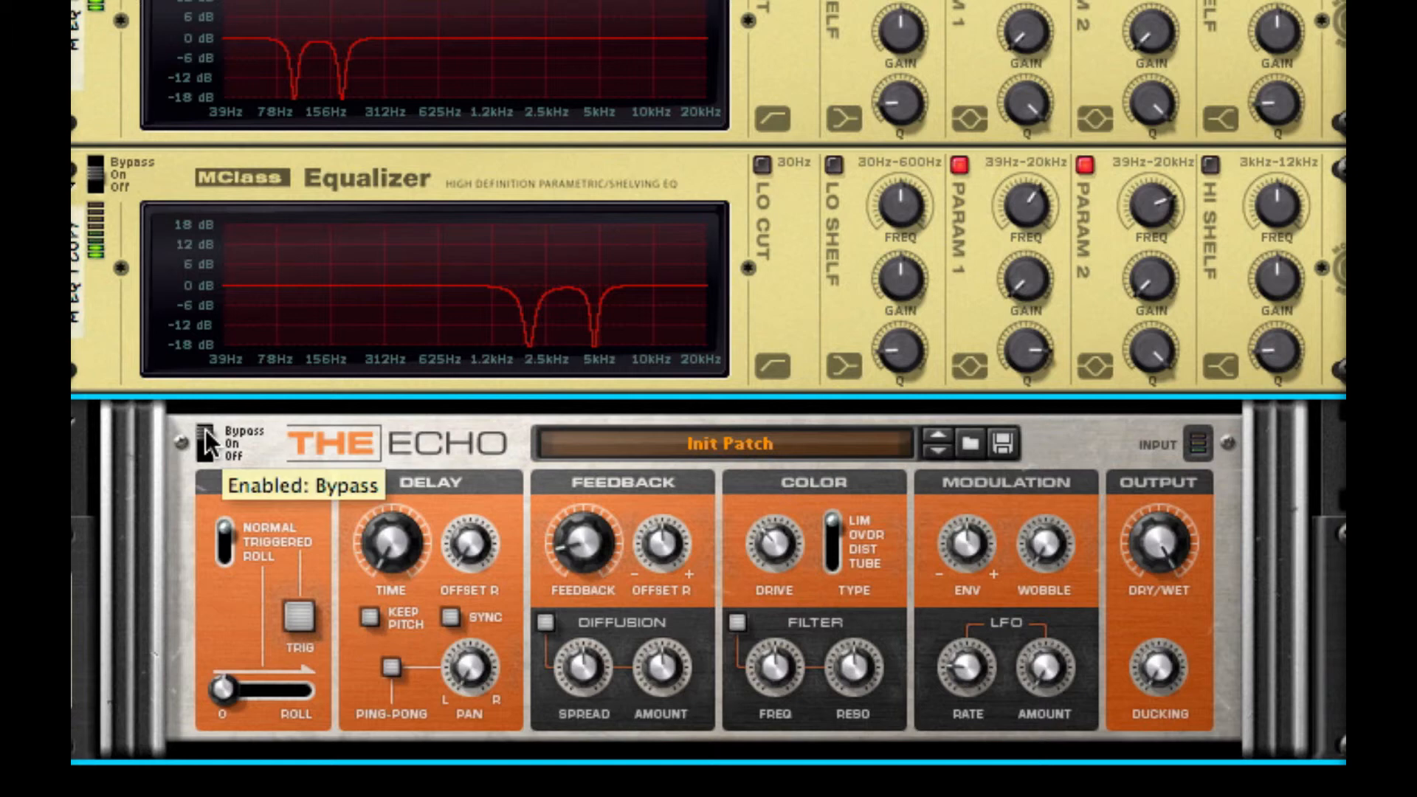
left_click_drag(205, 432, 206, 443)
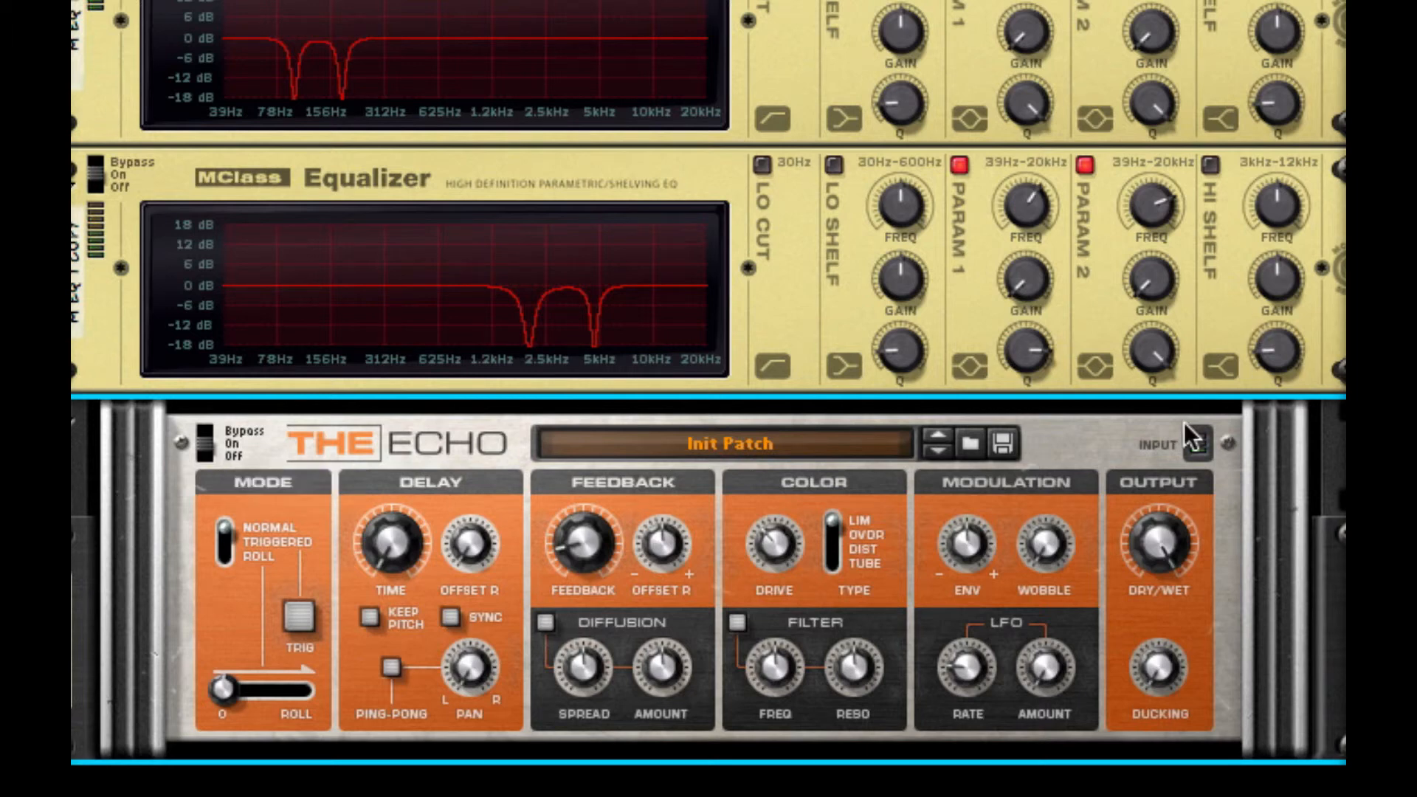
Add an MClass Maximizer after The Echo with the limiter off, release on Auto, and Soft Clip on at full amount
right_click(1177, 575)
right_click(1066, 601)
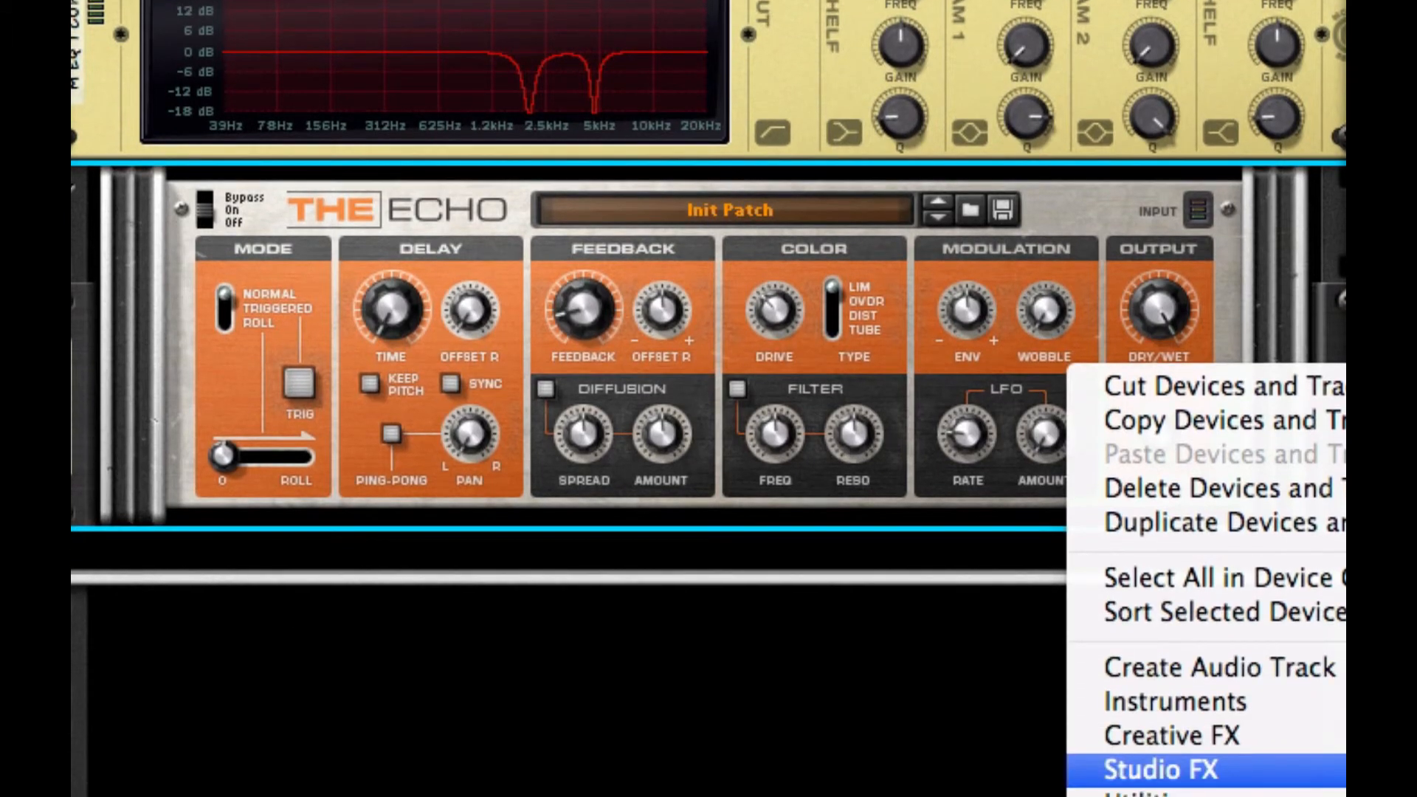
left_click(1339, 768)
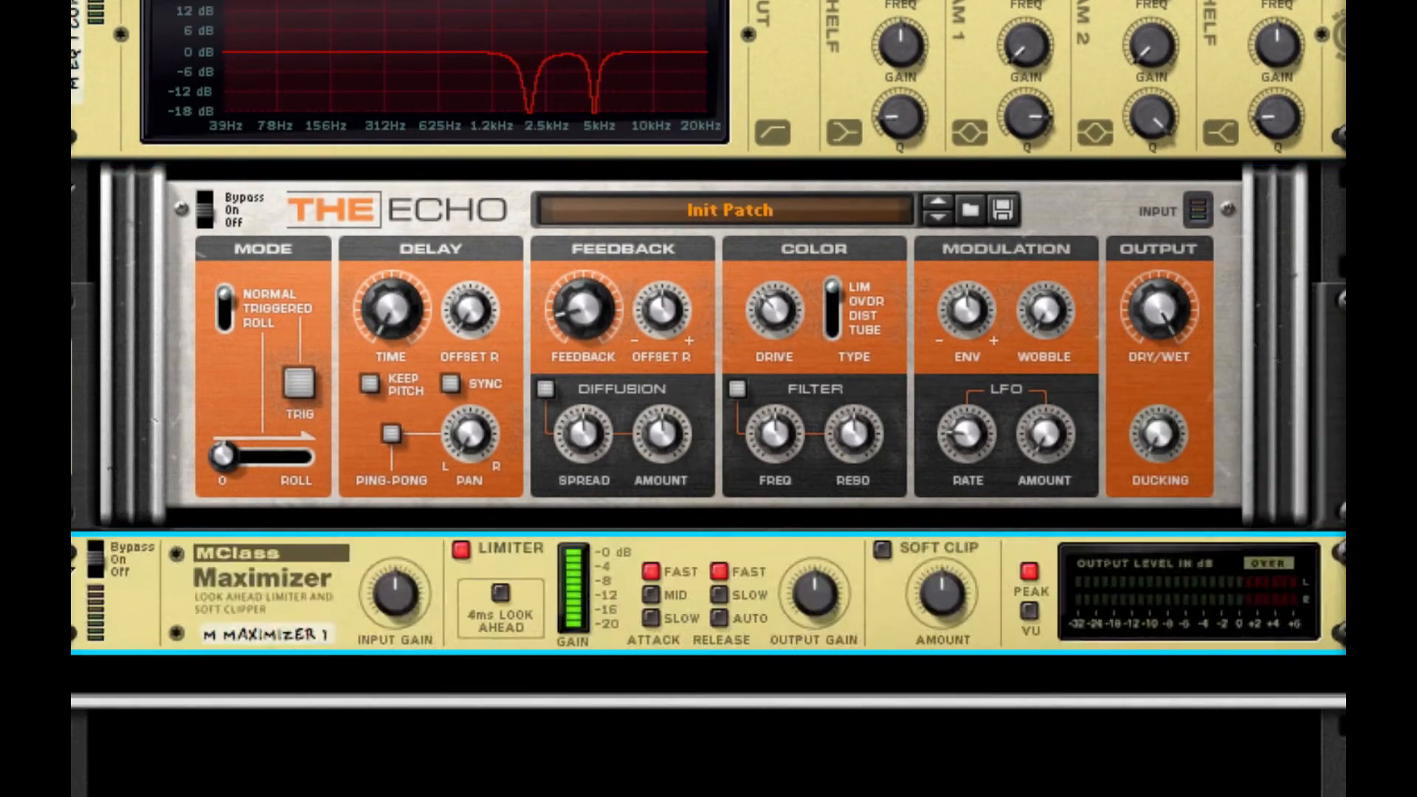
left_click(460, 549)
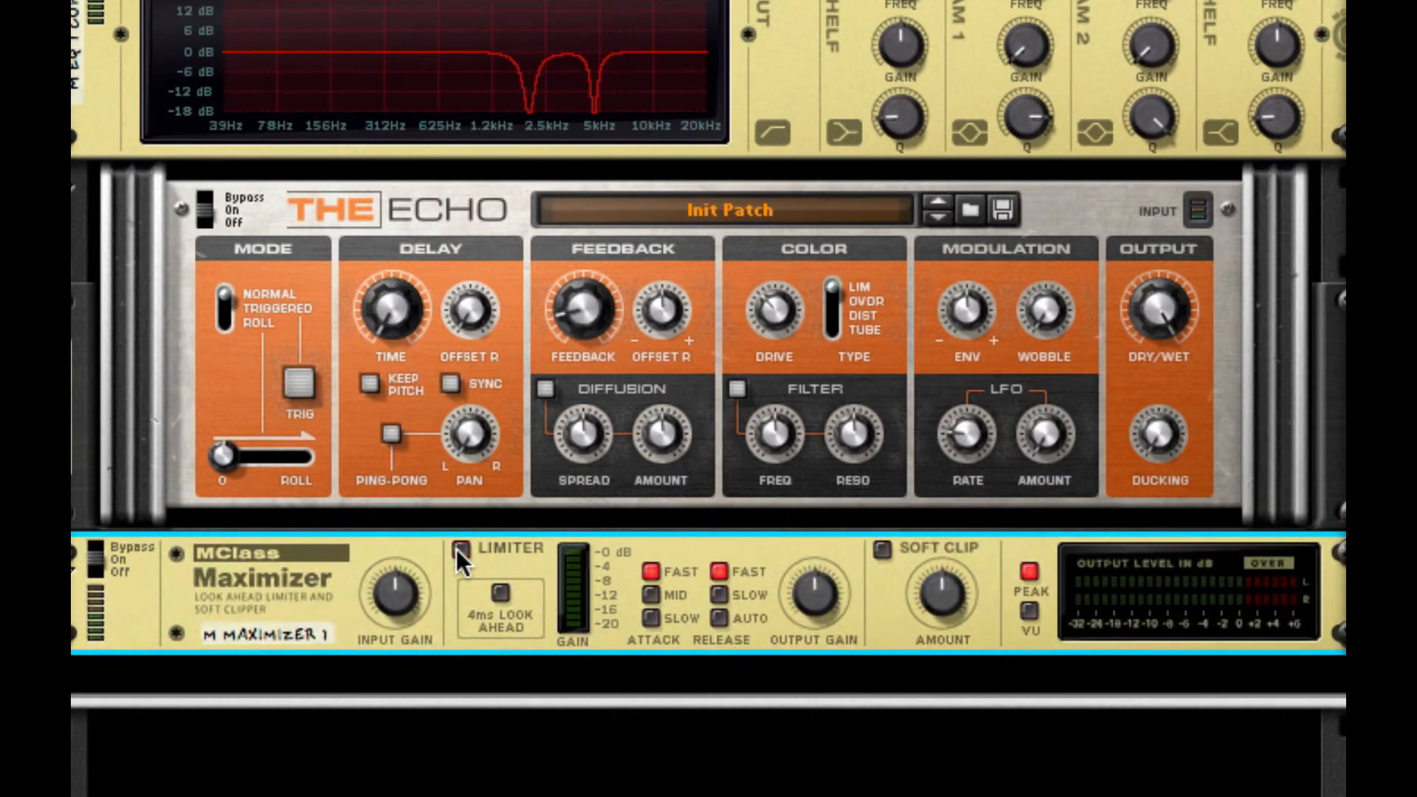
left_click(721, 617)
left_click(883, 550)
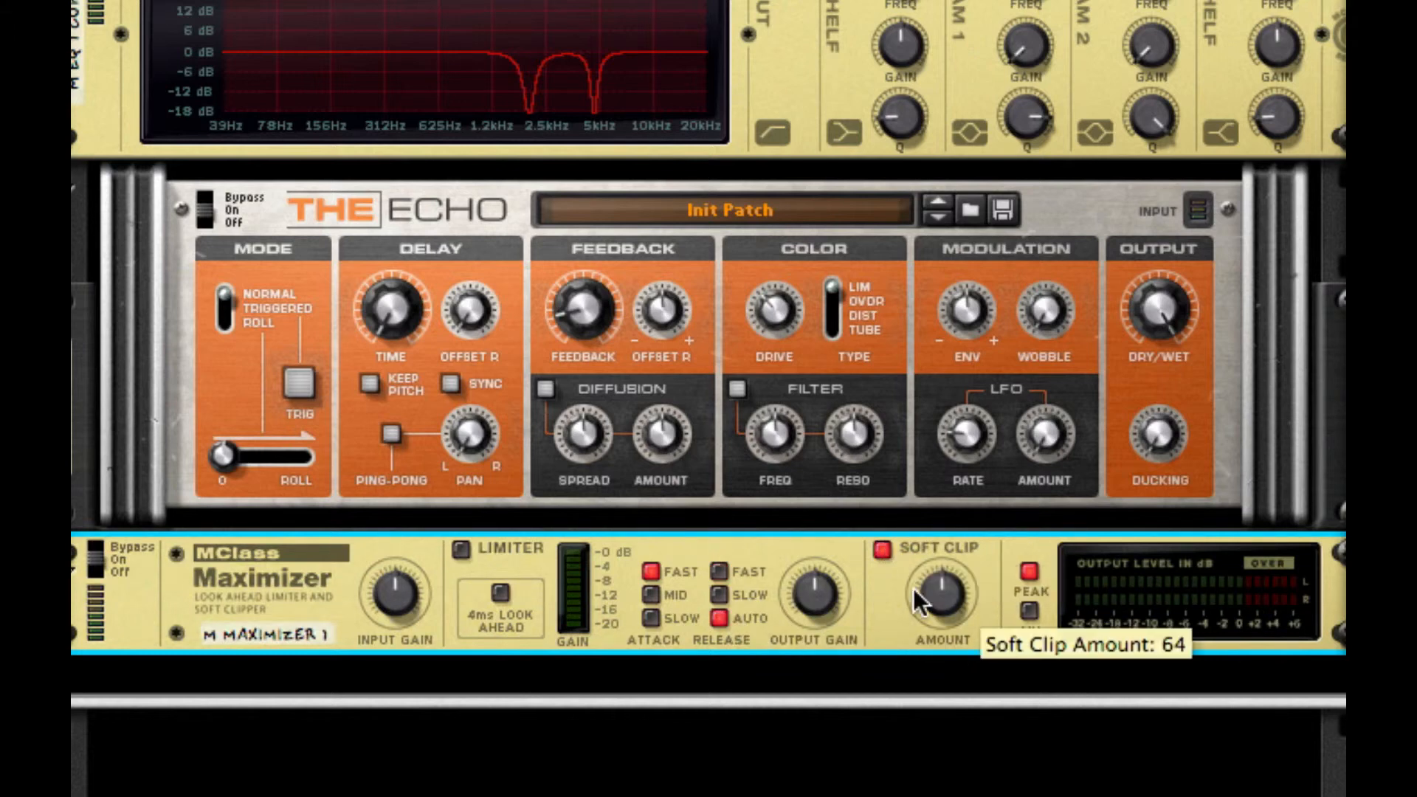
left_click_drag(913, 588, 914, 558)
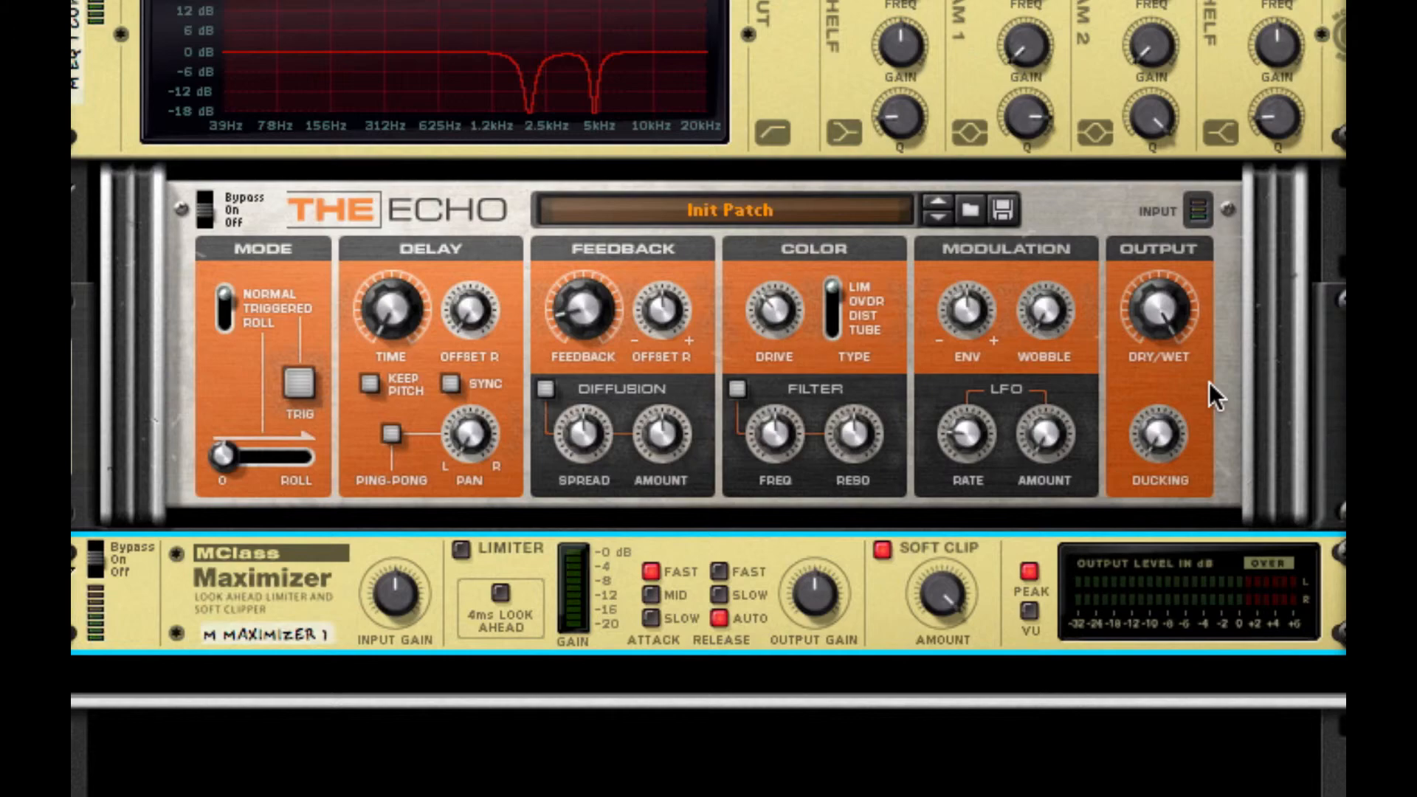
Delete the PX7 from the Combinator and create a Thor Polysonic Synthesizer to replace it
scroll(1124, 379, "up", 10)
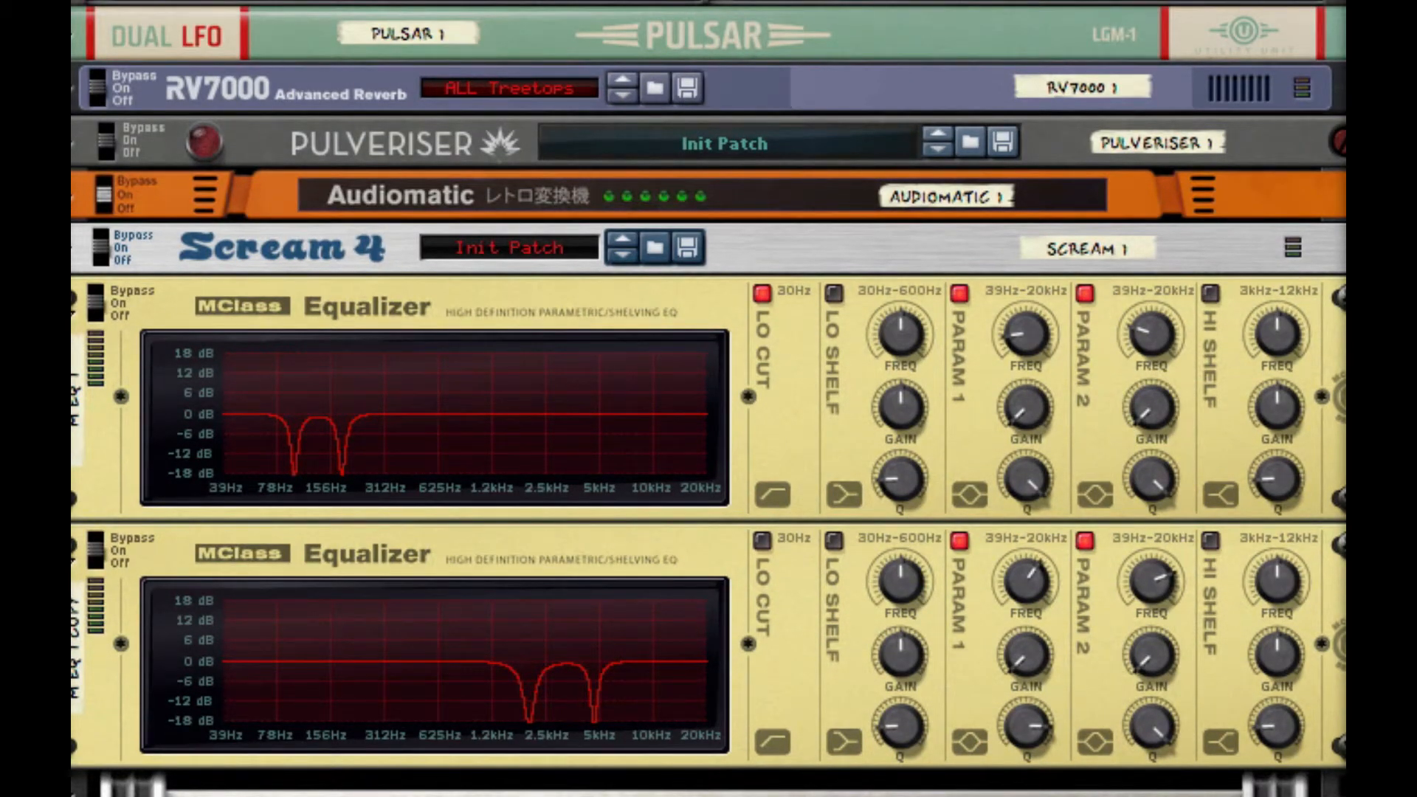
scroll(329, 53, "up", 5)
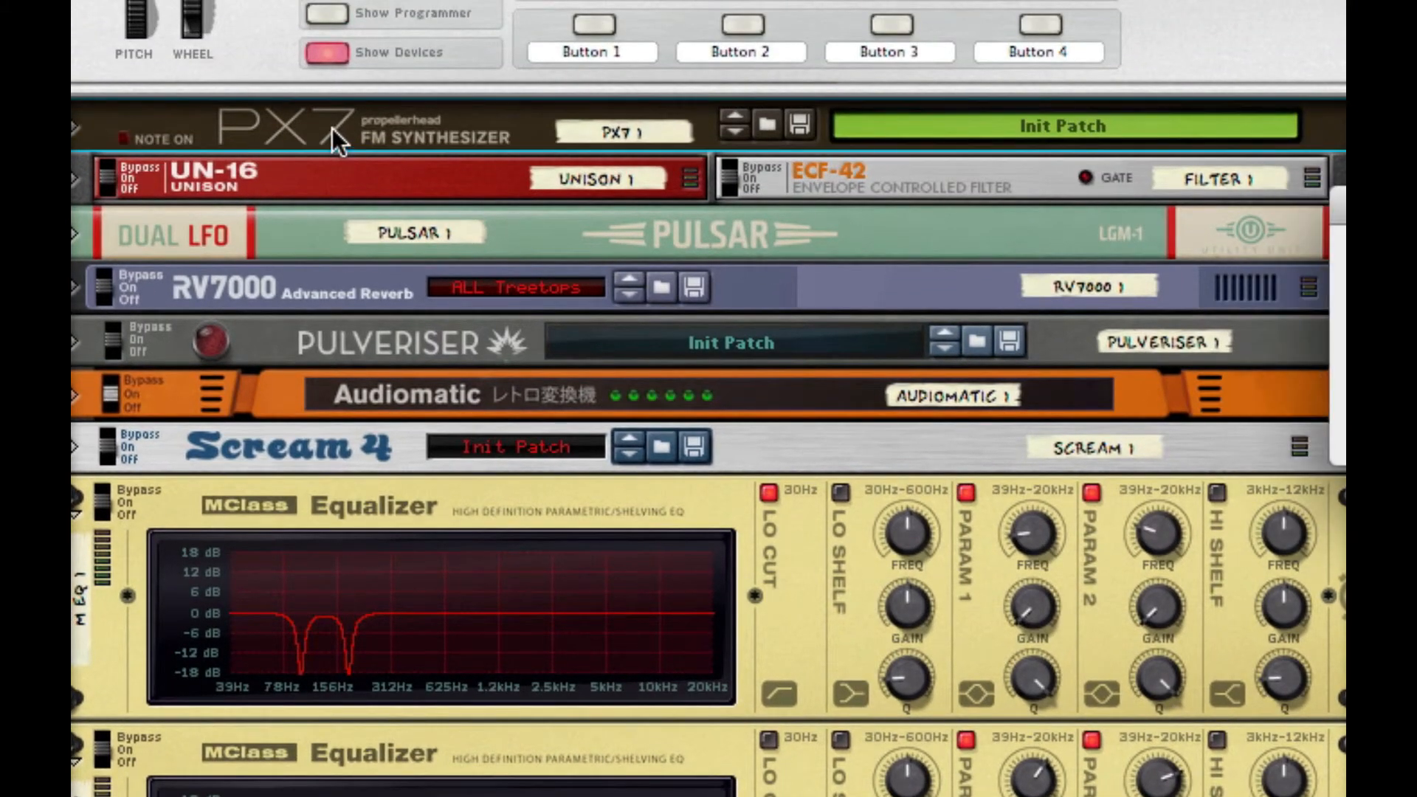
key("Delete")
right_click(332, 128)
mouse_move(741, 476)
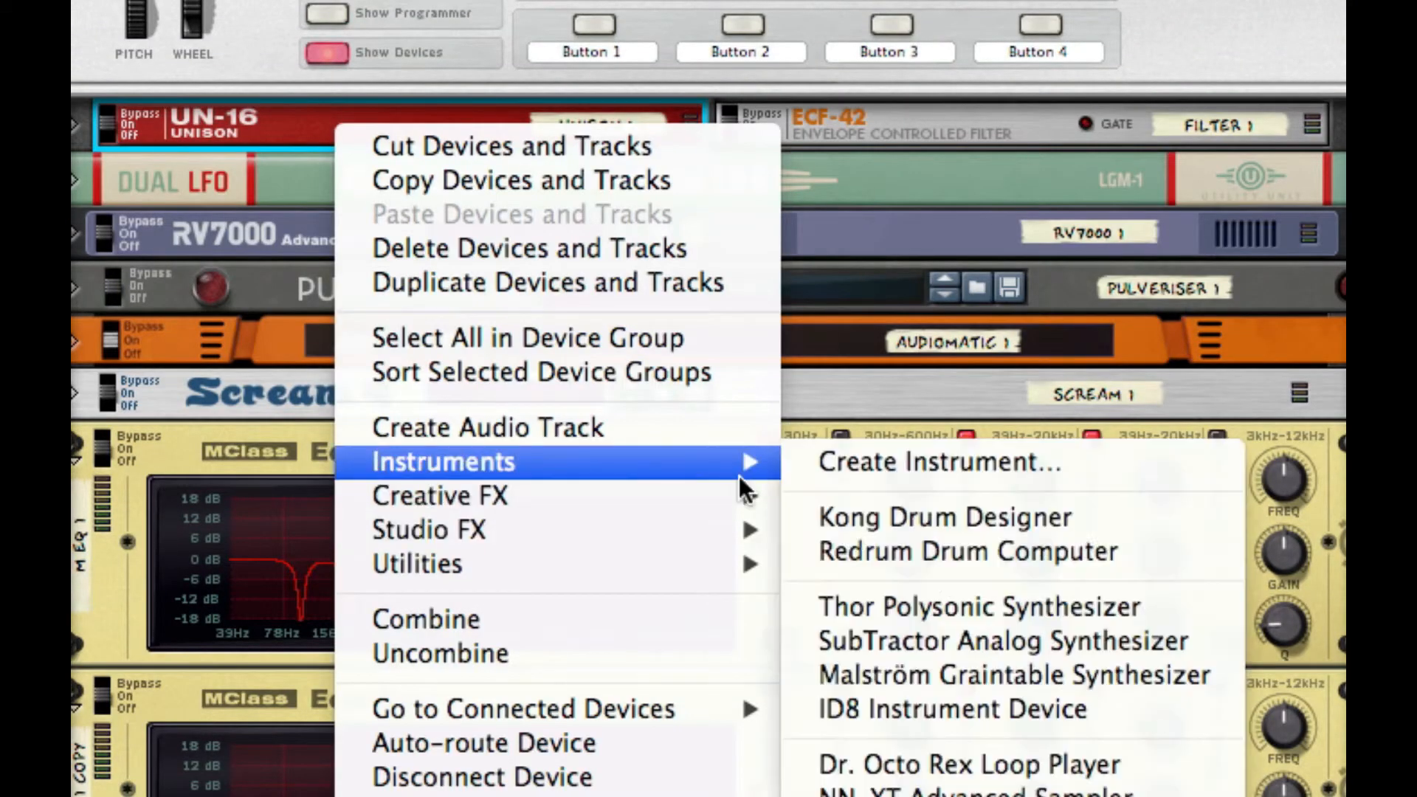
left_click(964, 599)
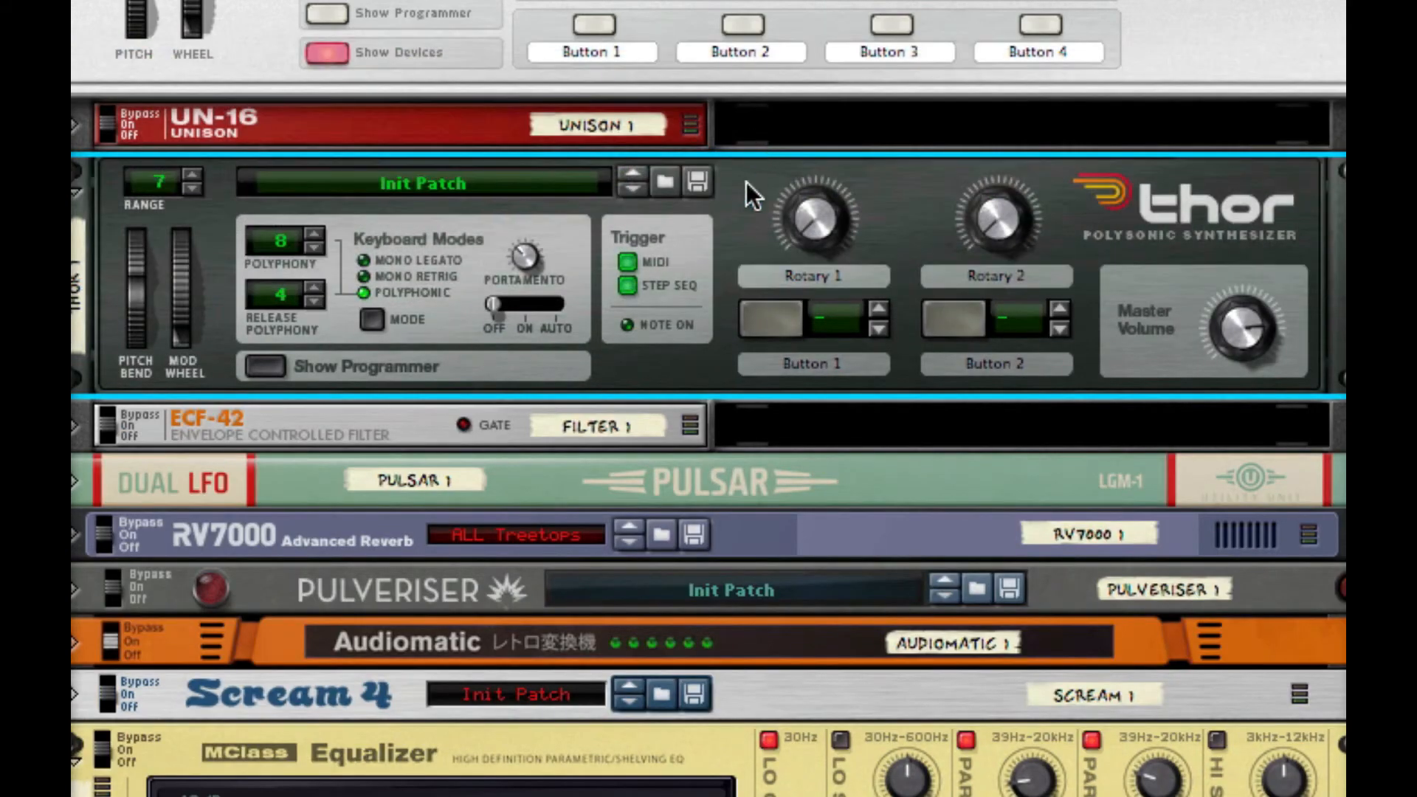
Move Thor above the UN-16 Unison and check its audio cabling on the back of the rack
left_click_drag(746, 182, 148, 136)
key("Tab")
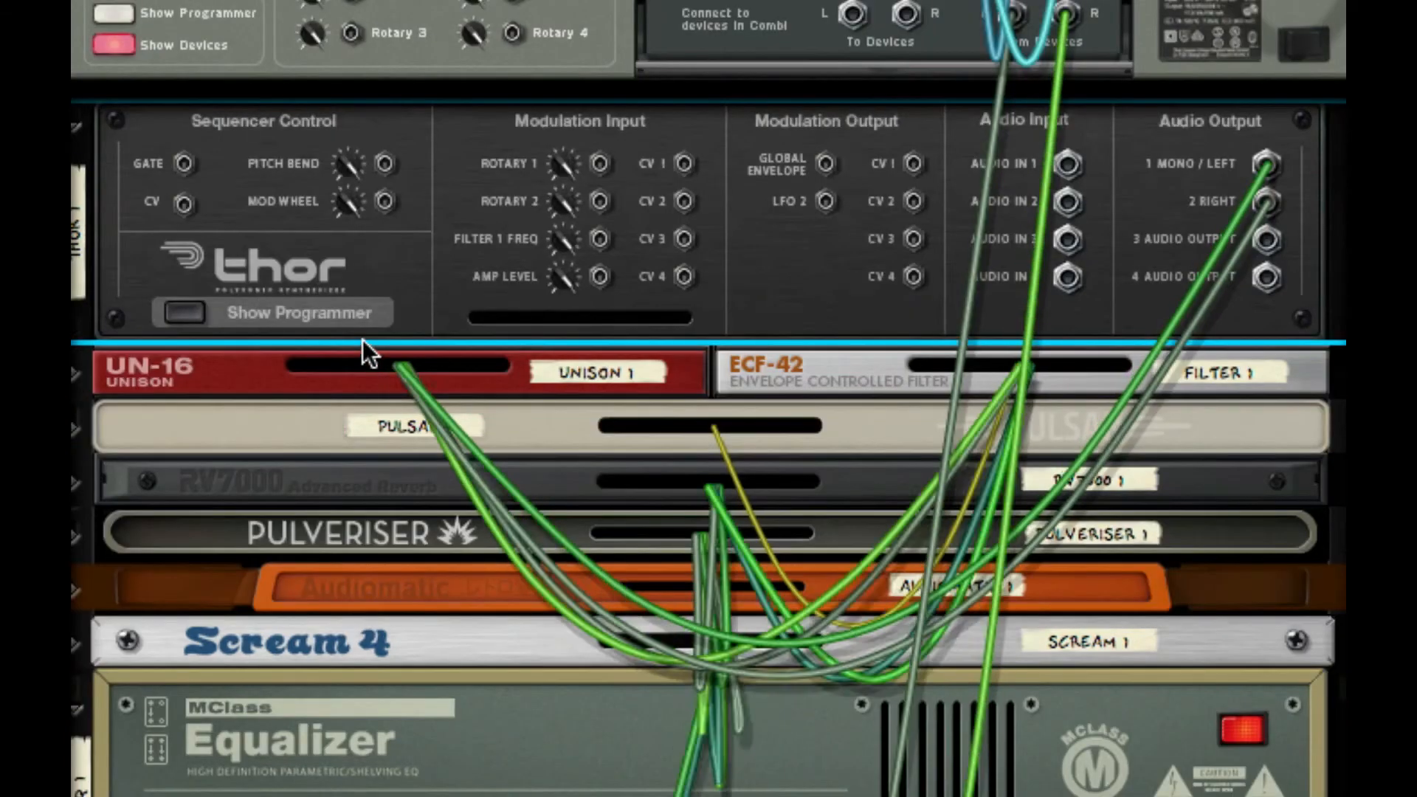
key("Tab")
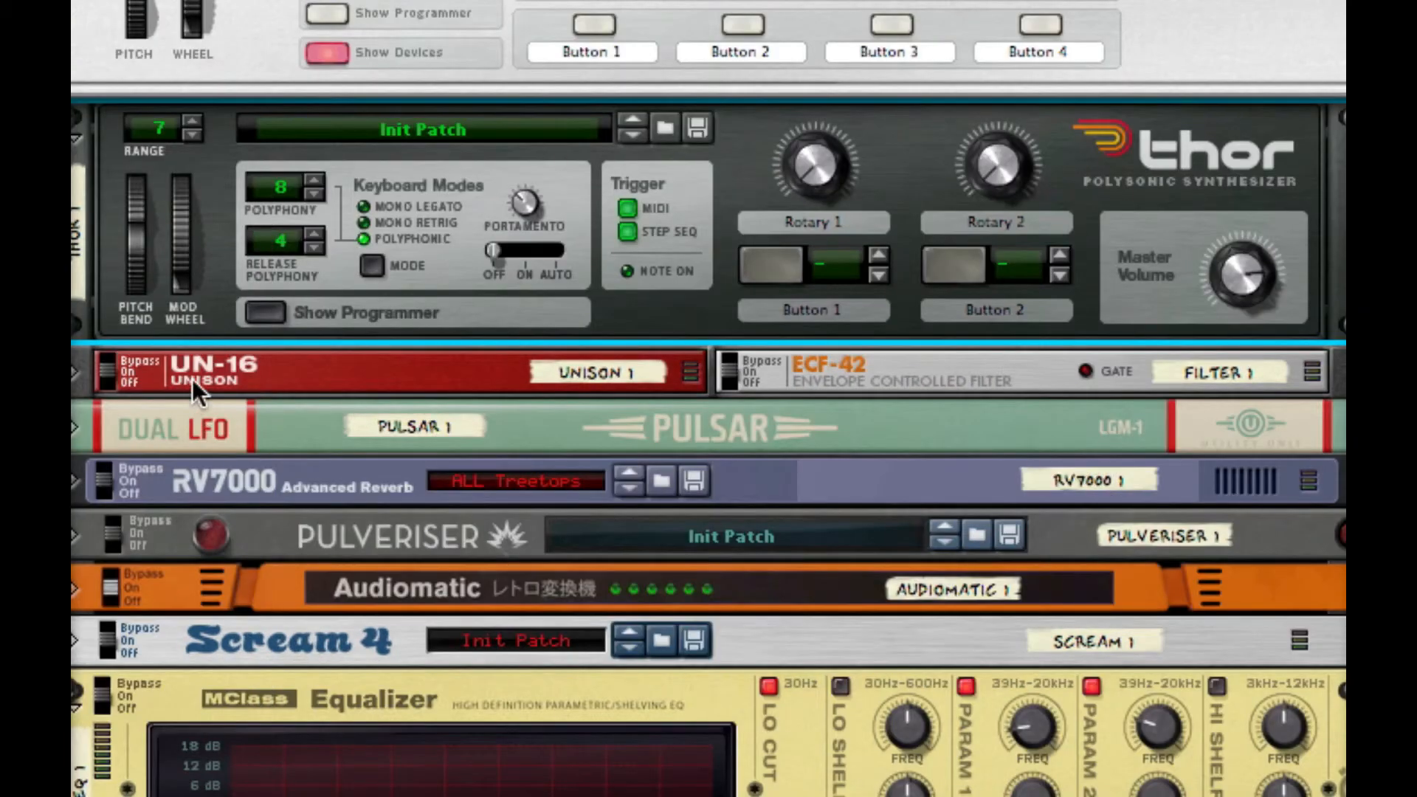
Show Thor's programmer and set Oscillators 1, 2 and 3 to Wavetable with the 10 Sines table
left_click(256, 319)
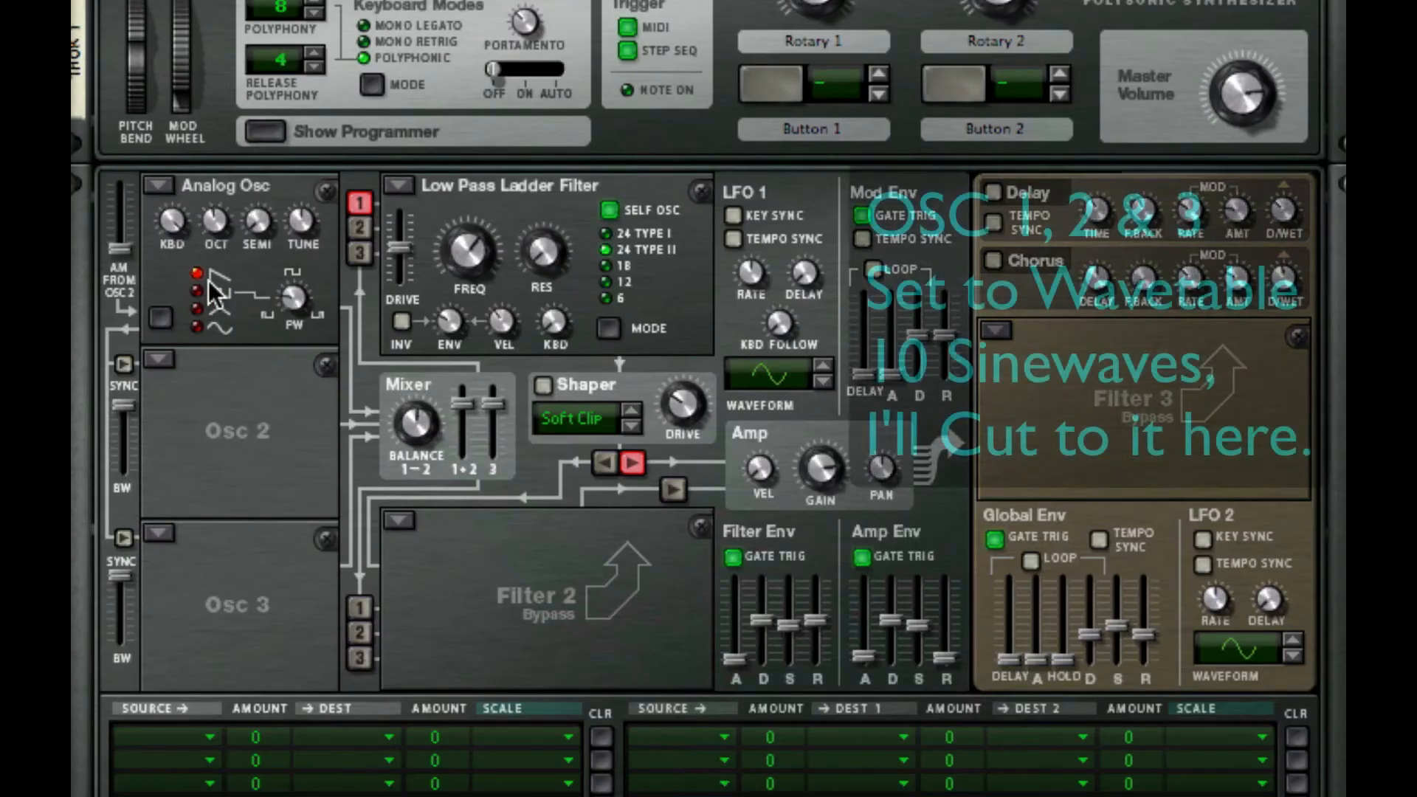
left_click(213, 331)
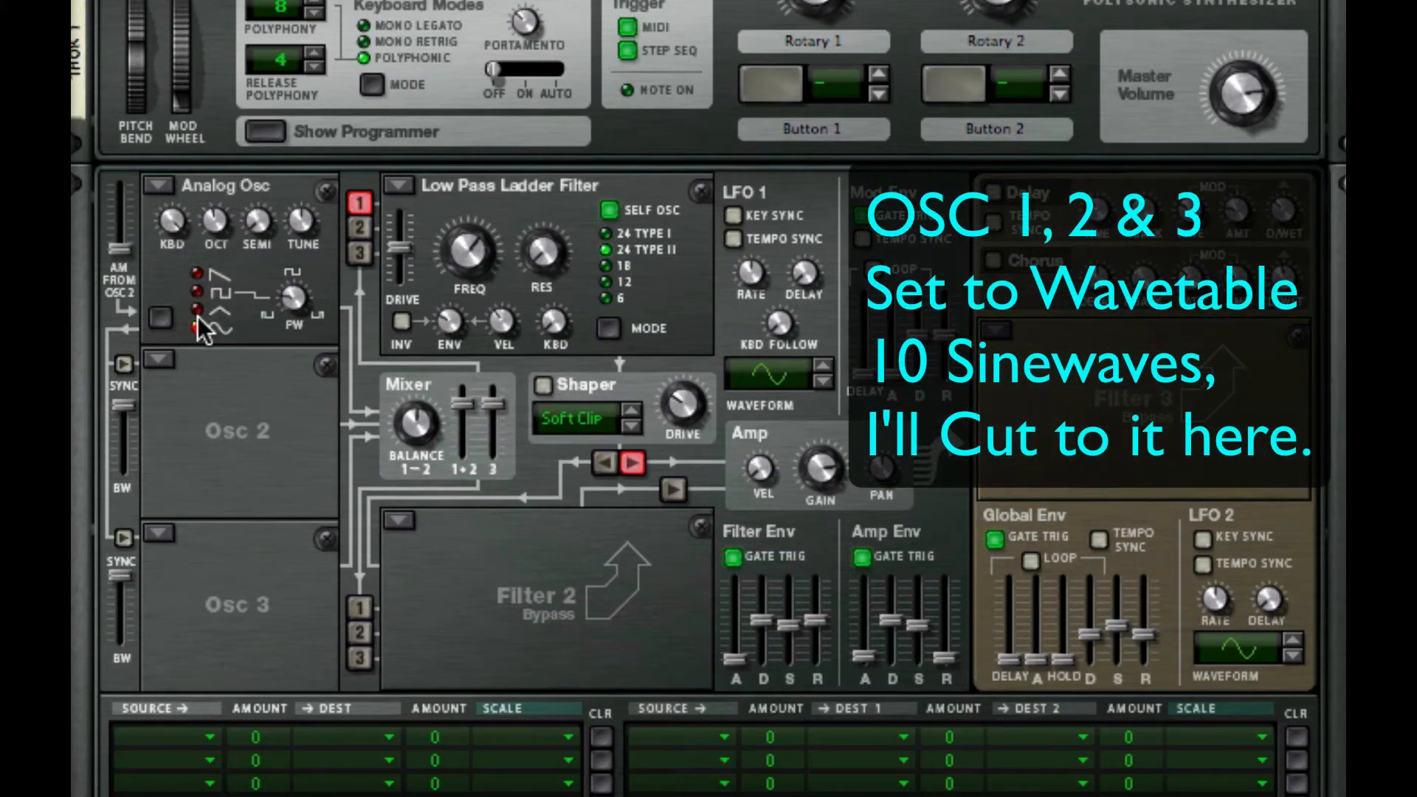
left_click(165, 360)
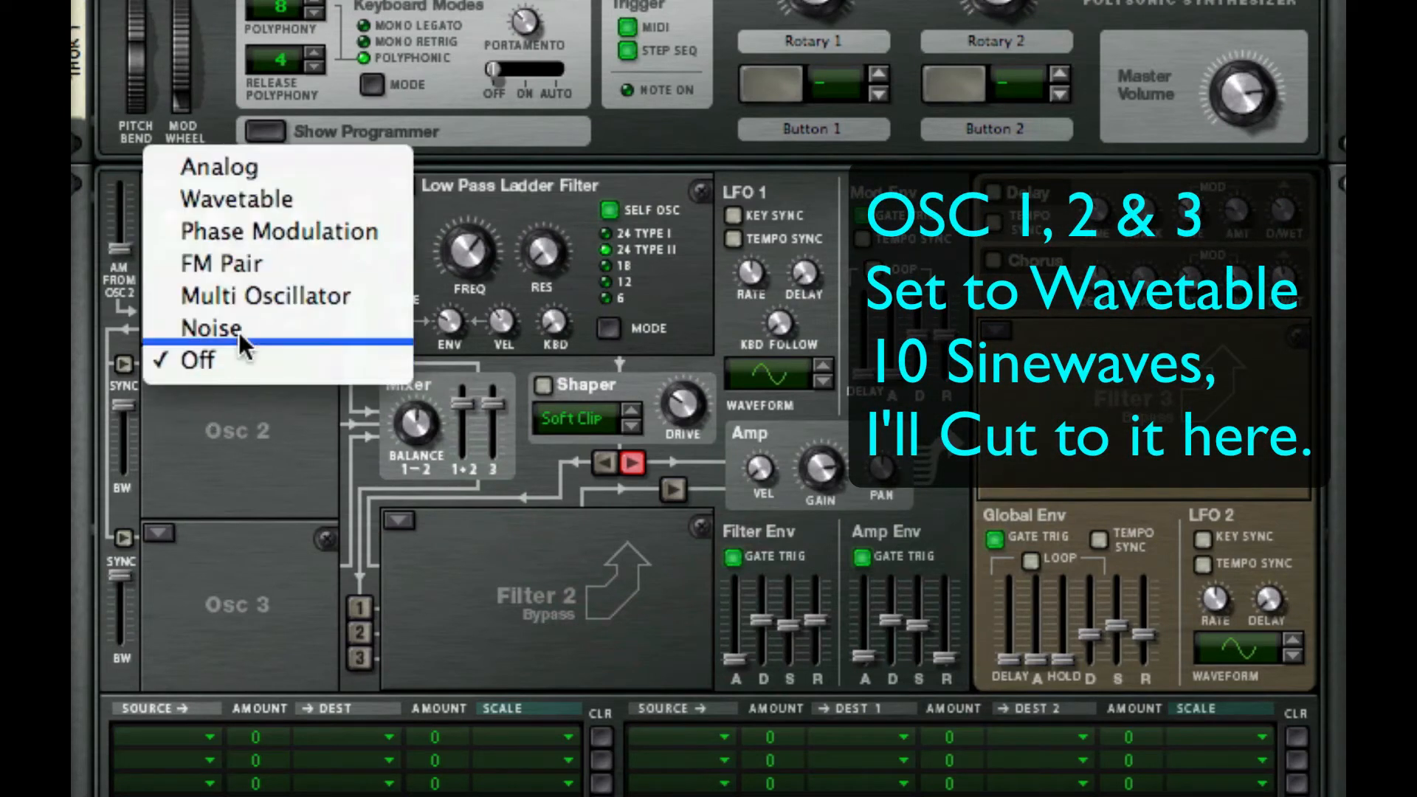
left_click(273, 197)
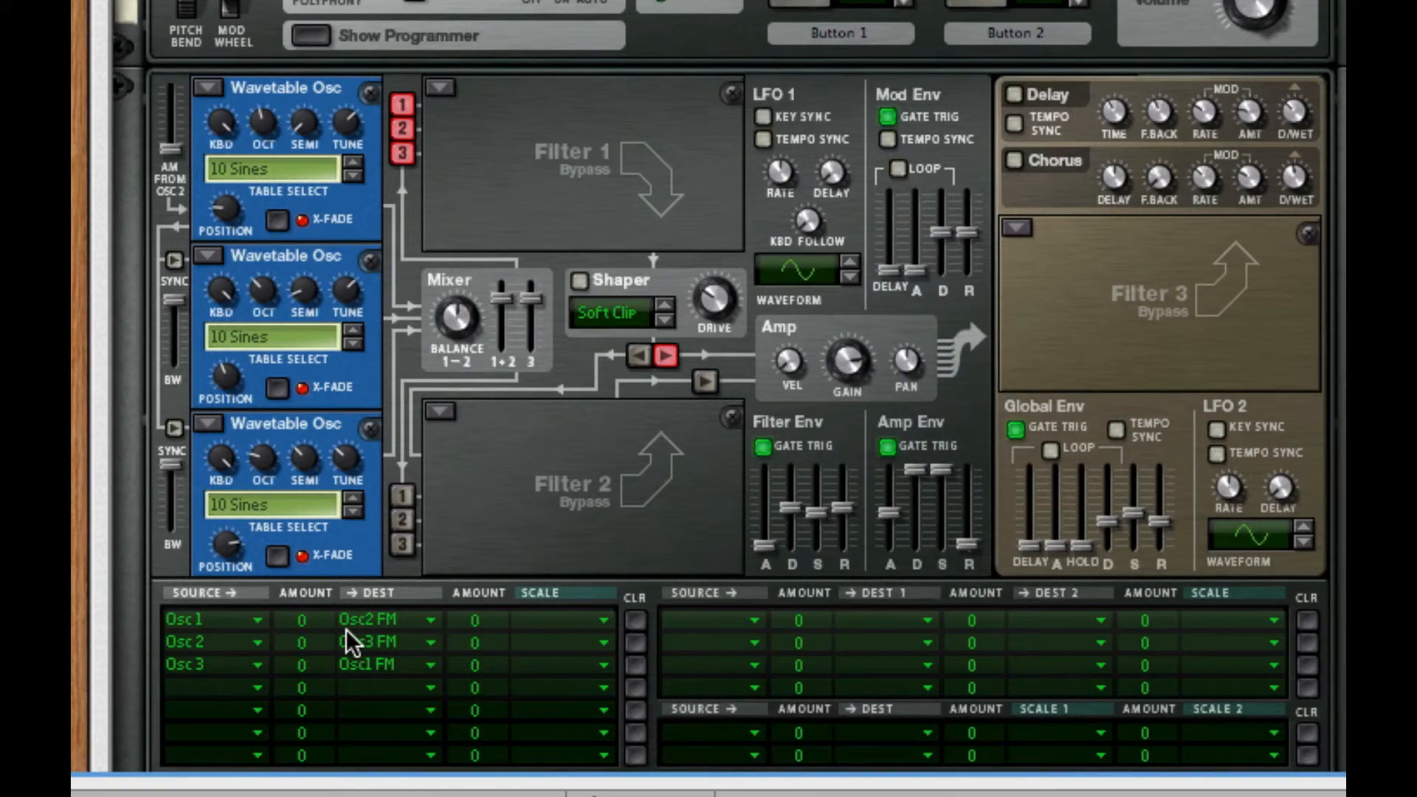
In Thor's modulation matrix, set the Osc 1 to Osc2 FM amount to 65 and the Osc 3 to Osc1 FM amount to 14
left_click_drag(307, 618, 371, 475)
left_click_drag(315, 623, 339, 655)
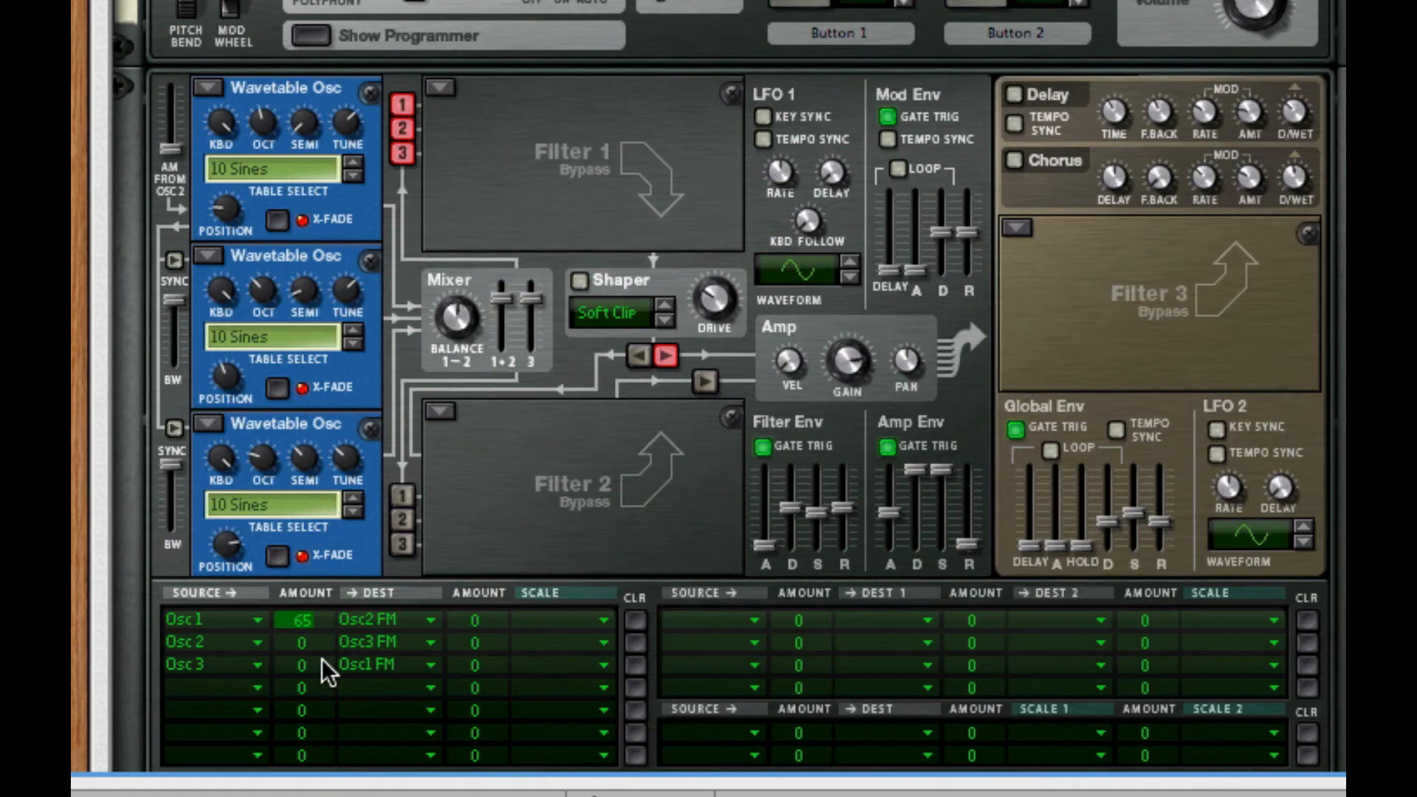
left_click_drag(323, 659, 340, 633)
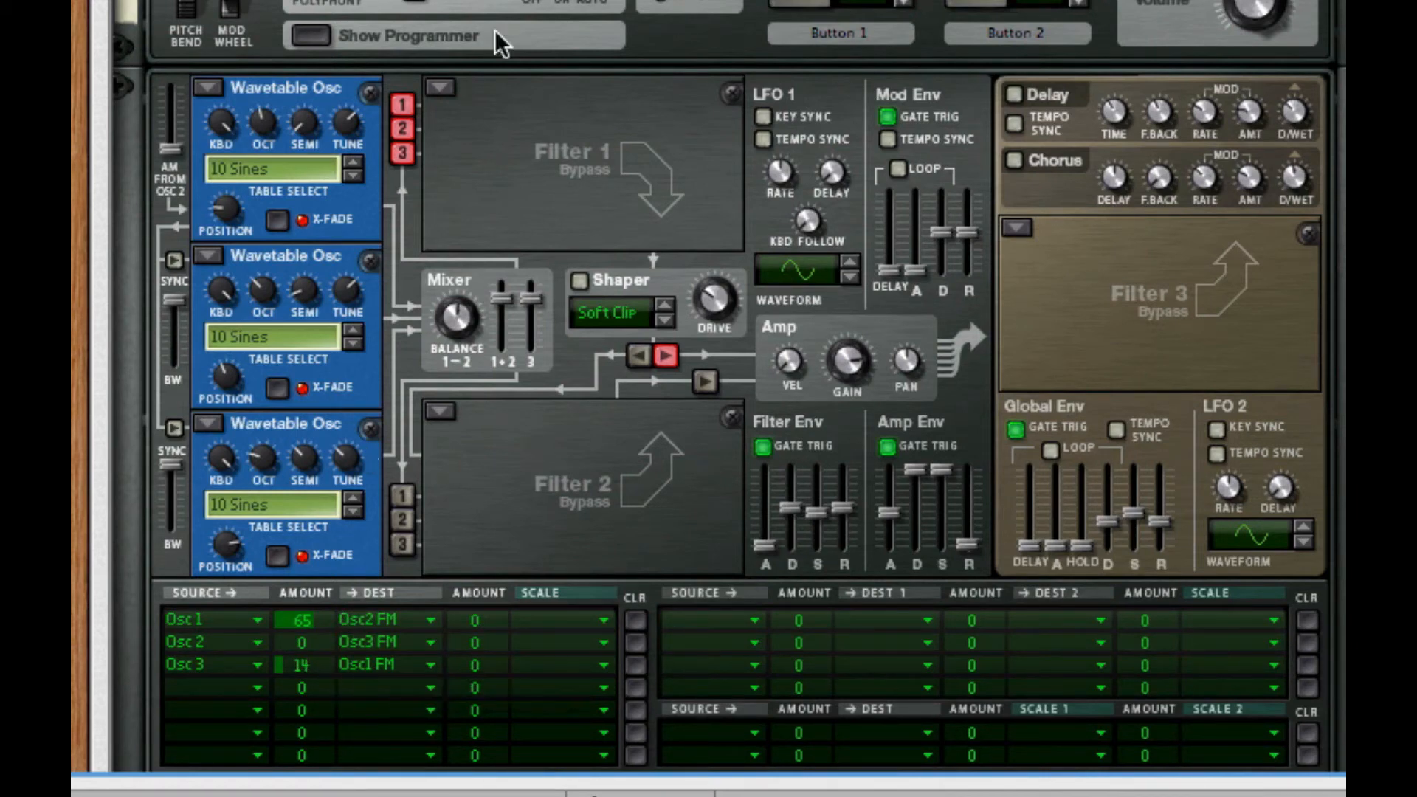
Load a State Variable filter into Thor's Filter 1 slot and lower its frequency
left_click(444, 83)
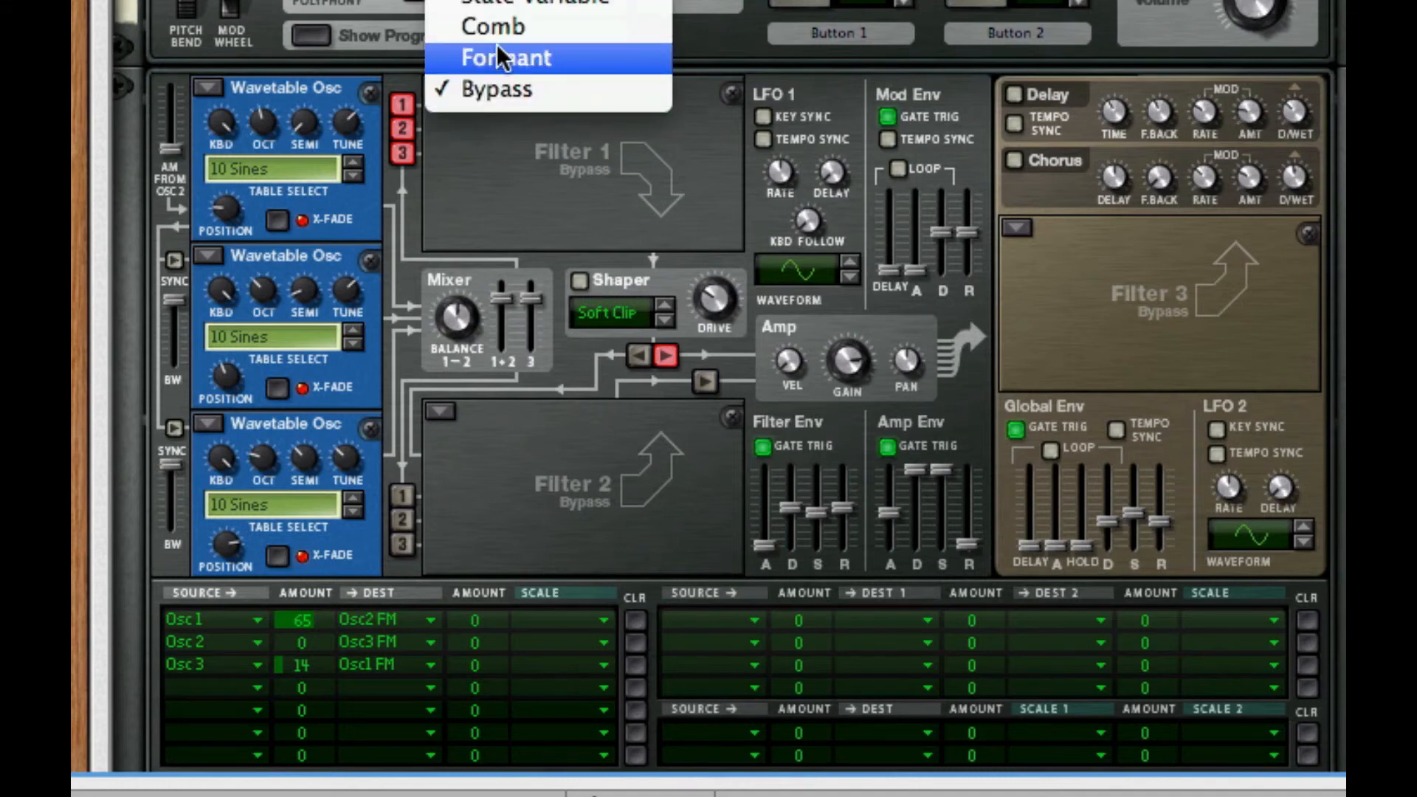
left_click(567, 5)
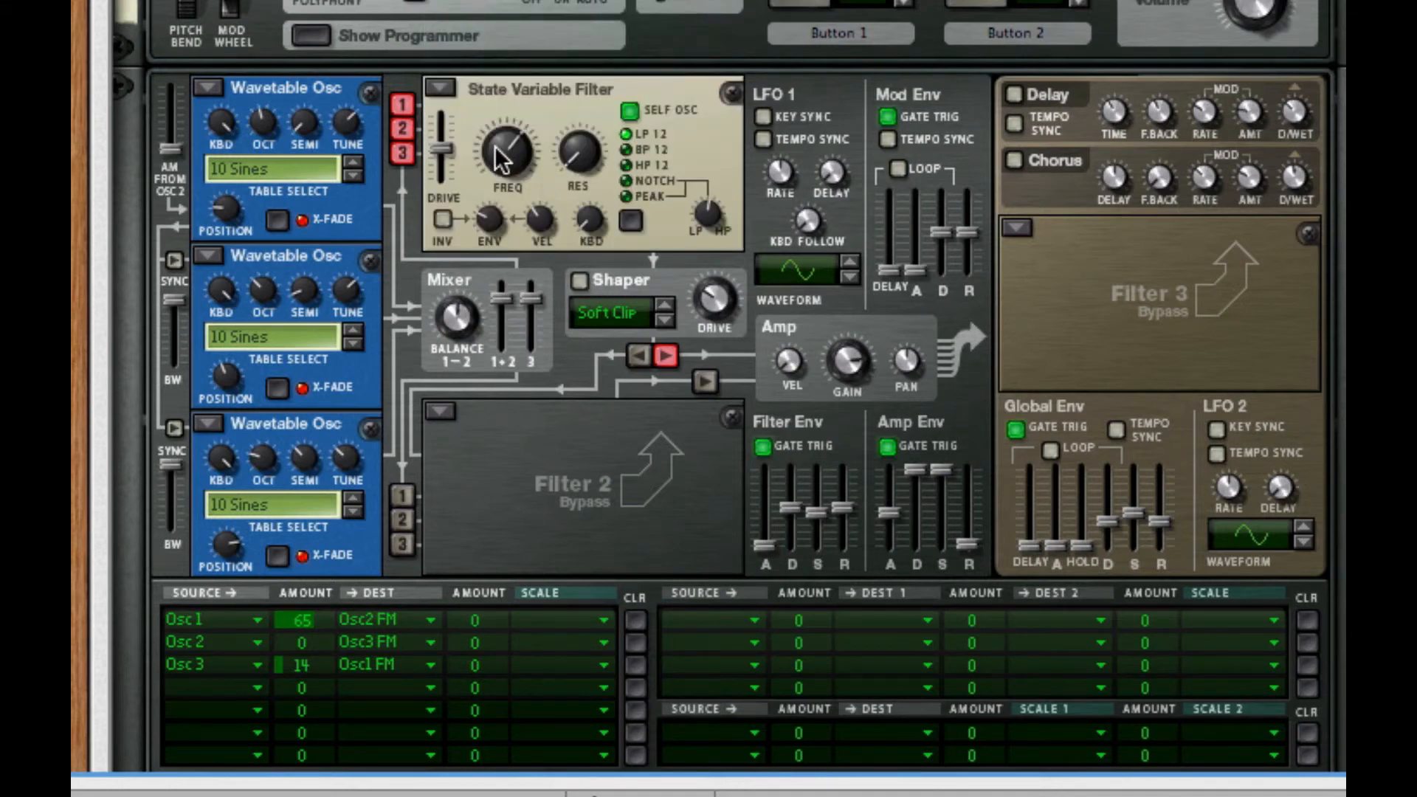
left_click_drag(505, 151, 500, 223)
Load a Comb filter into Thor's Filter 3 slot, lower its frequency to 39.4 Hz and raise its resonance
left_click(1016, 228)
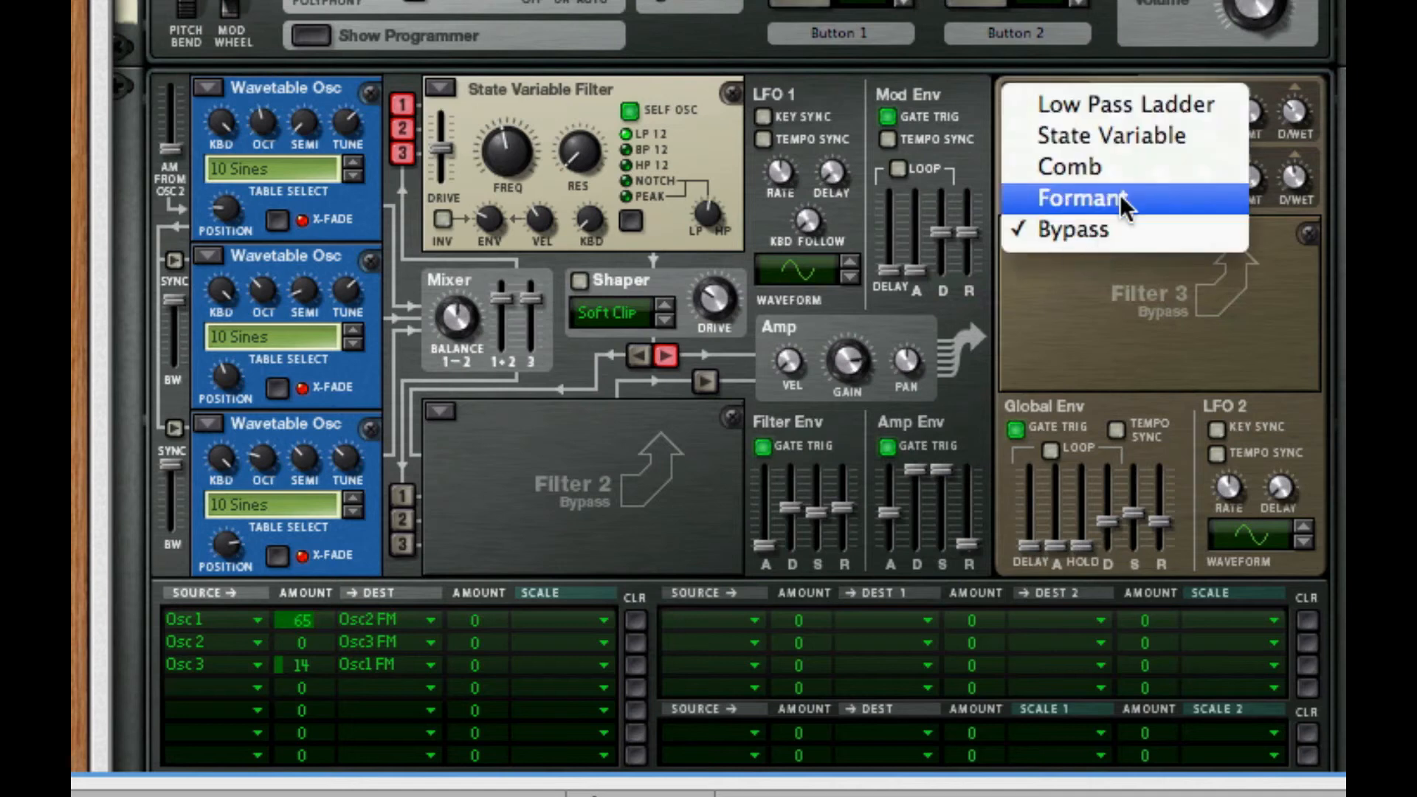
left_click(1120, 168)
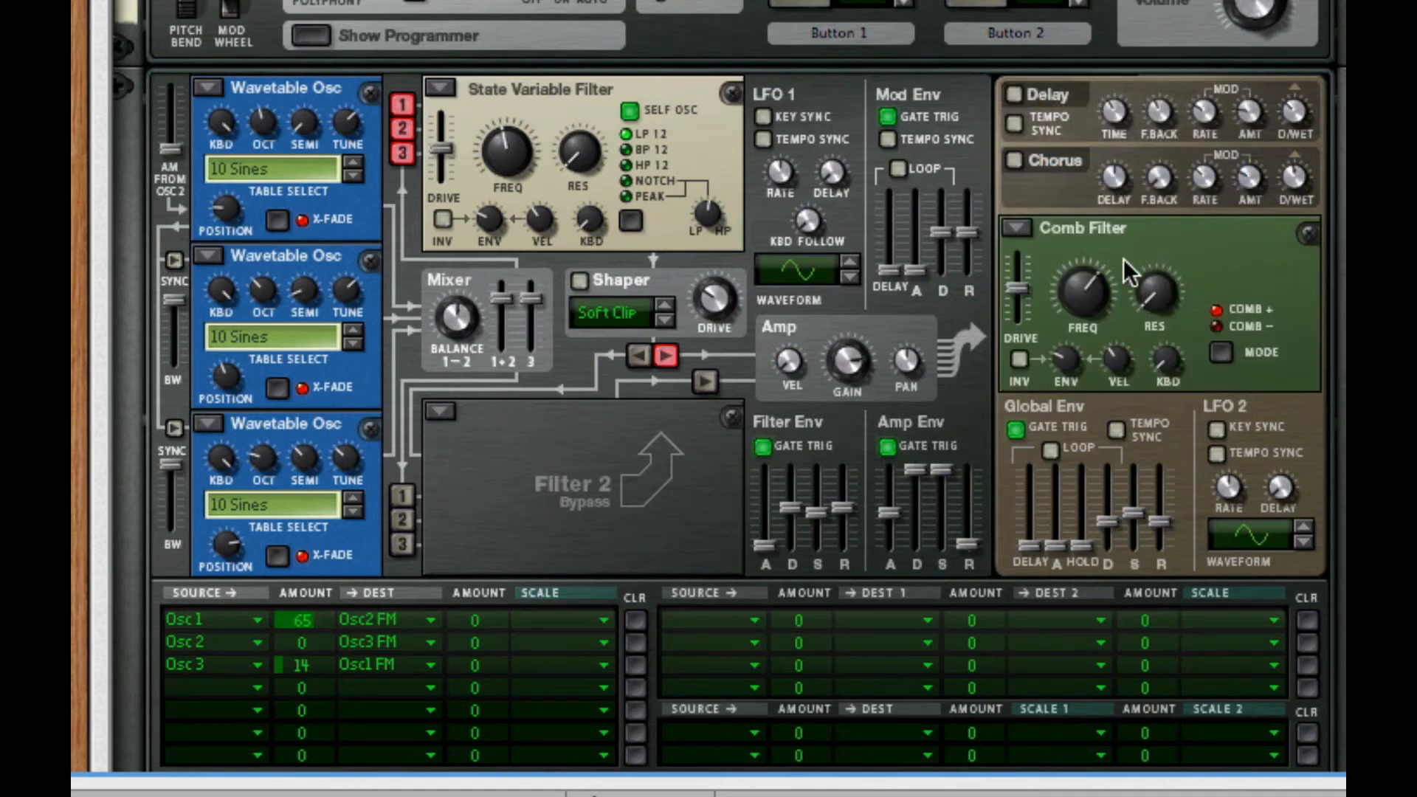
left_click_drag(1118, 303, 1119, 347)
left_click_drag(1172, 299, 1184, 142)
Set the State Variable filter to BP 12 with resonance about halfway, a lower frequency and slightly more drive
left_click_drag(578, 152, 599, 0)
left_click_drag(506, 137, 503, 207)
left_click_drag(443, 149, 447, 136)
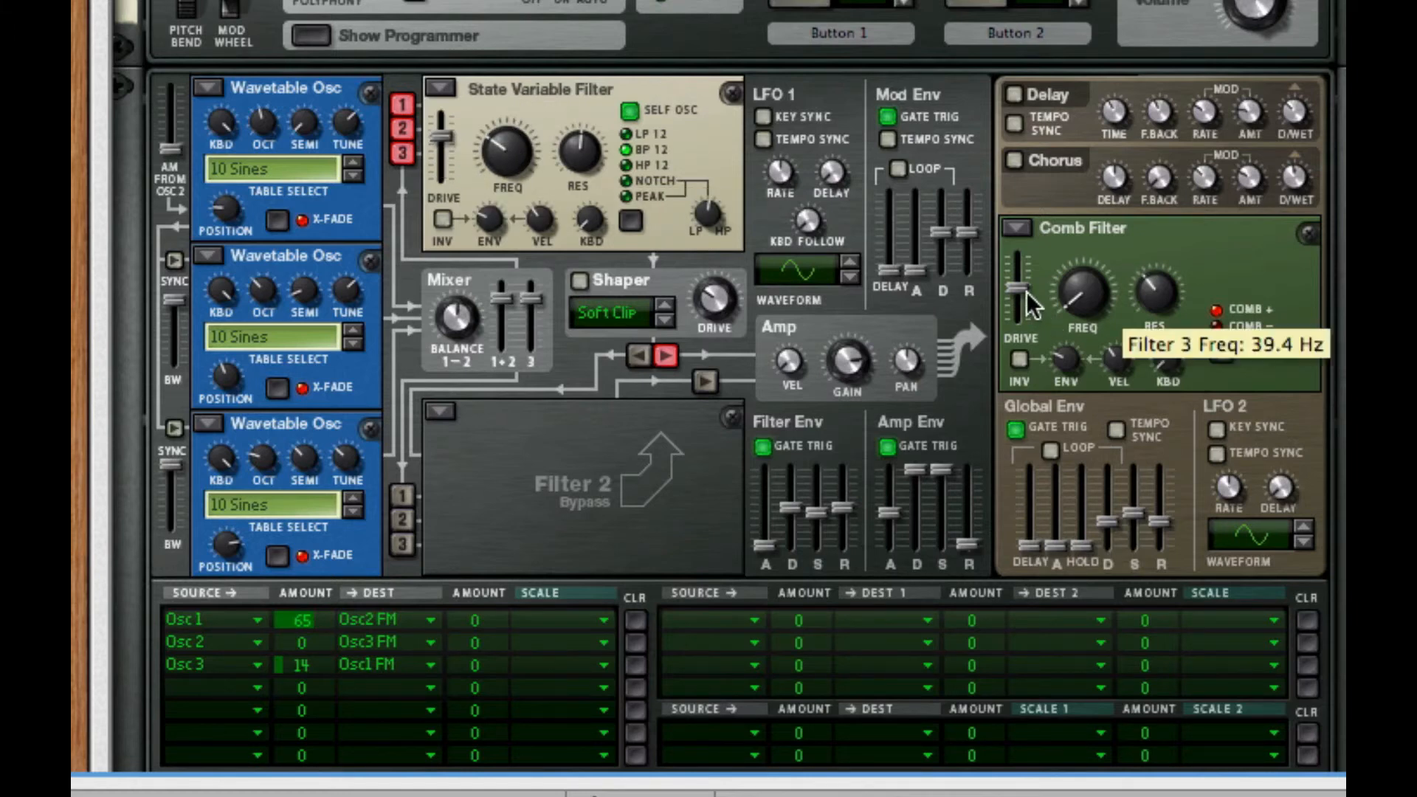
Switch the Comb filter to Comb − mode, slightly lower its drive and raise its resonance further
mouse_move(1027, 291)
left_mouse_down()
mouse_move(1027, 274)
mouse_move(1027, 297)
left_mouse_up()
left_click_drag(1167, 291, 1177, 155)
left_click(1228, 353)
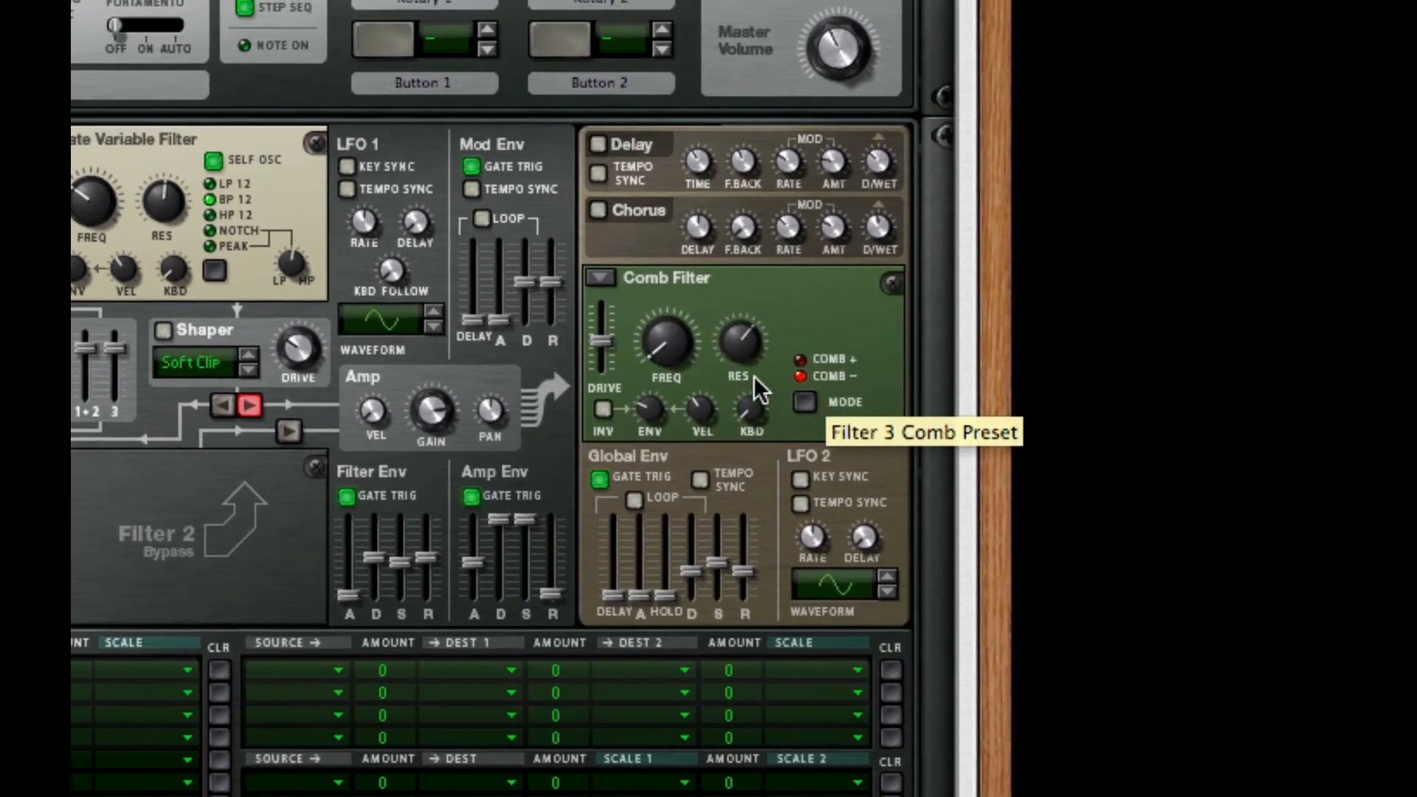